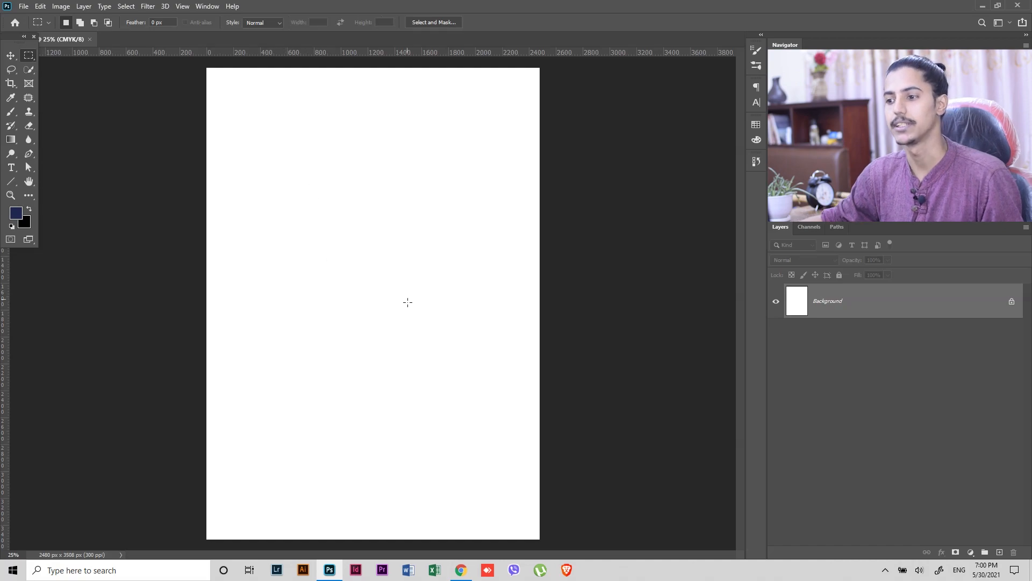
Draw a square selection about 1280 px wide in the middle of the page and fill it with navy on a new layer
{"action": "left_click_drag", "start_coordinate": [407, 302], "coordinate": [476, 385]}
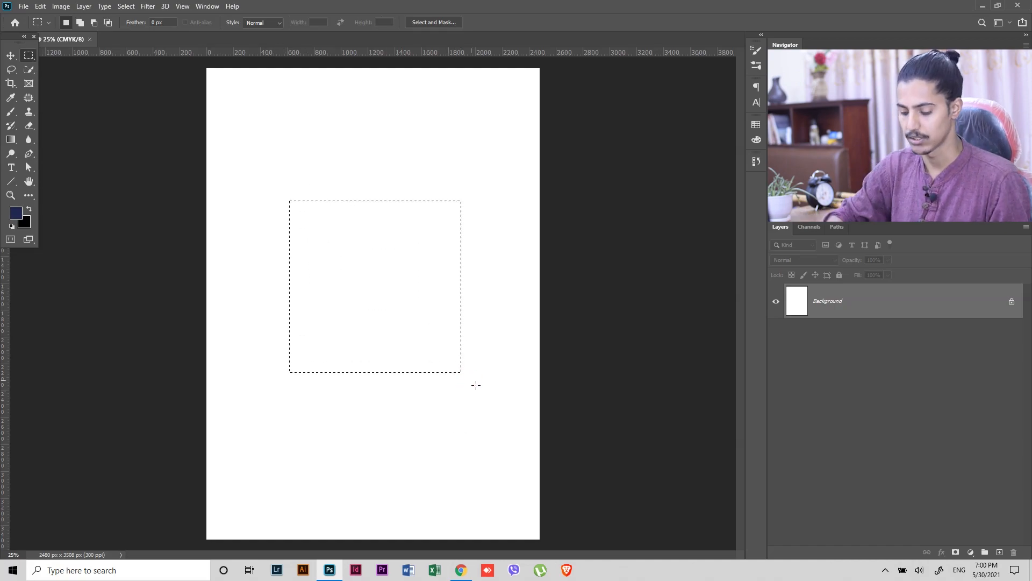
{"action": "key", "text": "ctrl+shift+n"}
{"action": "key", "text": "Return"}
{"action": "key", "text": "alt+BackSpace"}
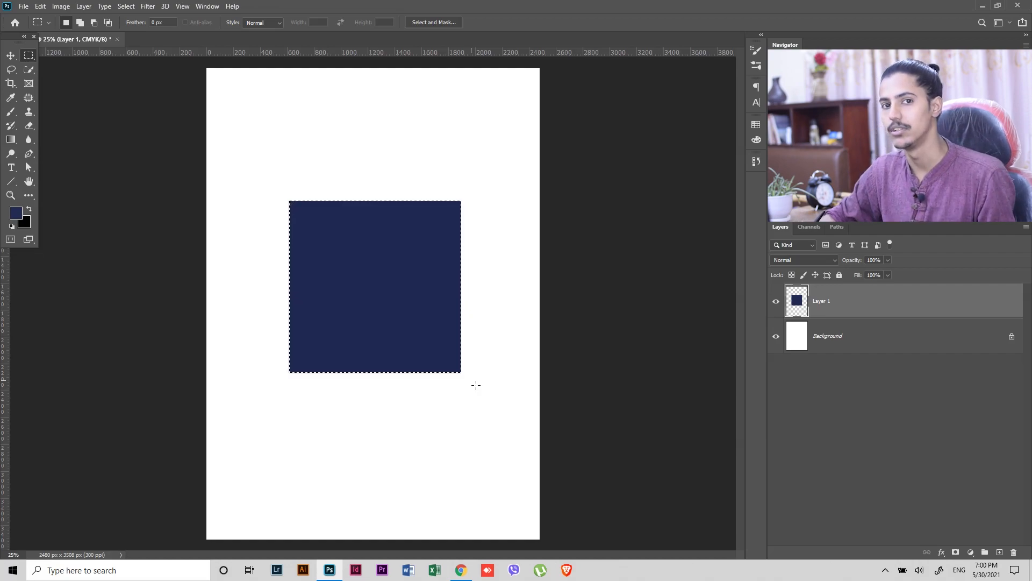
Undo the square's navy fill and try a 5 px centered navy stroke on the selection instead
{"action": "key", "text": "ctrl"}
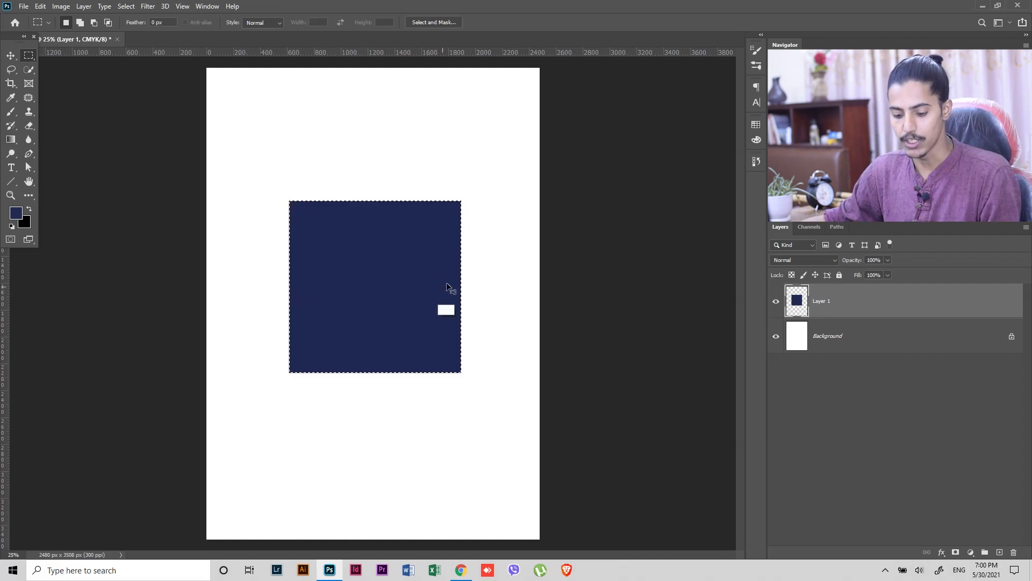
{"action": "key", "text": "ctrl+z"}
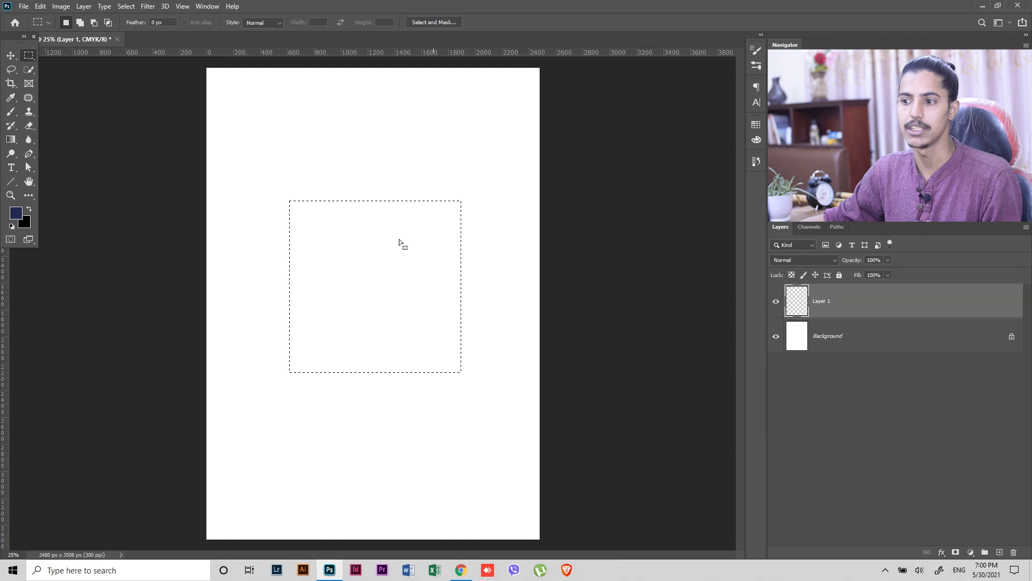
{"action": "left_click", "coordinate": [40, 8]}
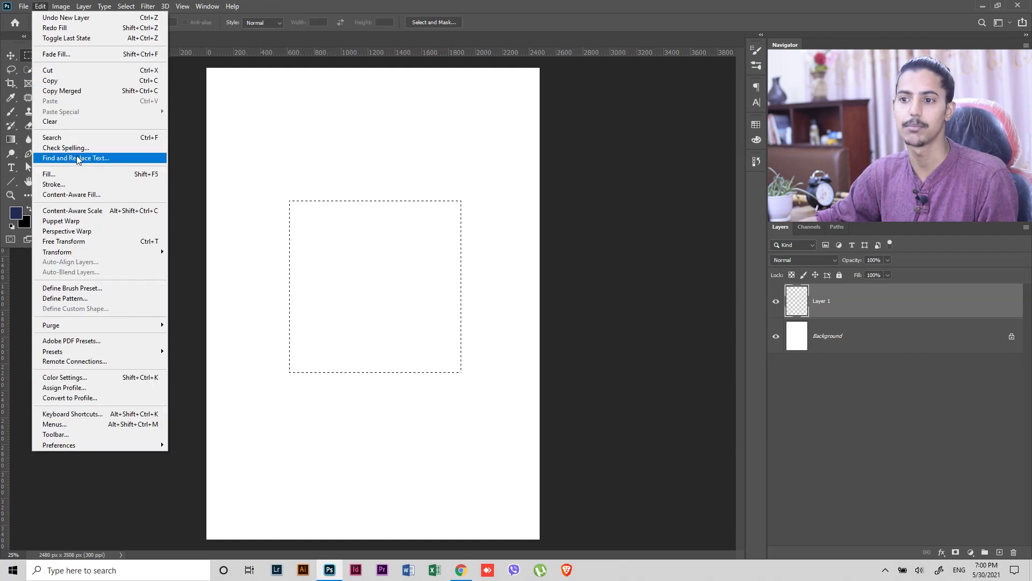
{"action": "left_click", "coordinate": [59, 184]}
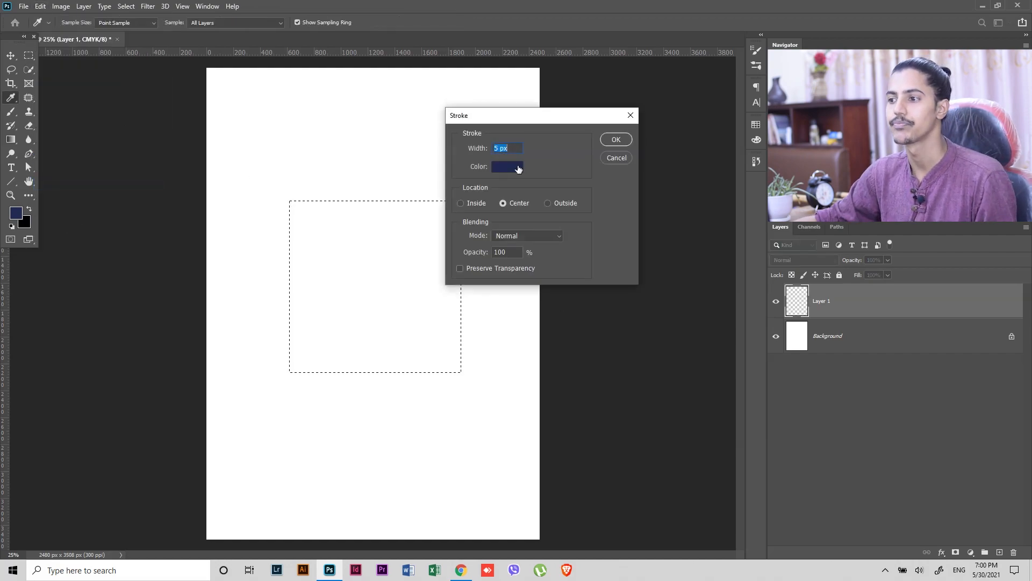
{"action": "left_click", "coordinate": [614, 140]}
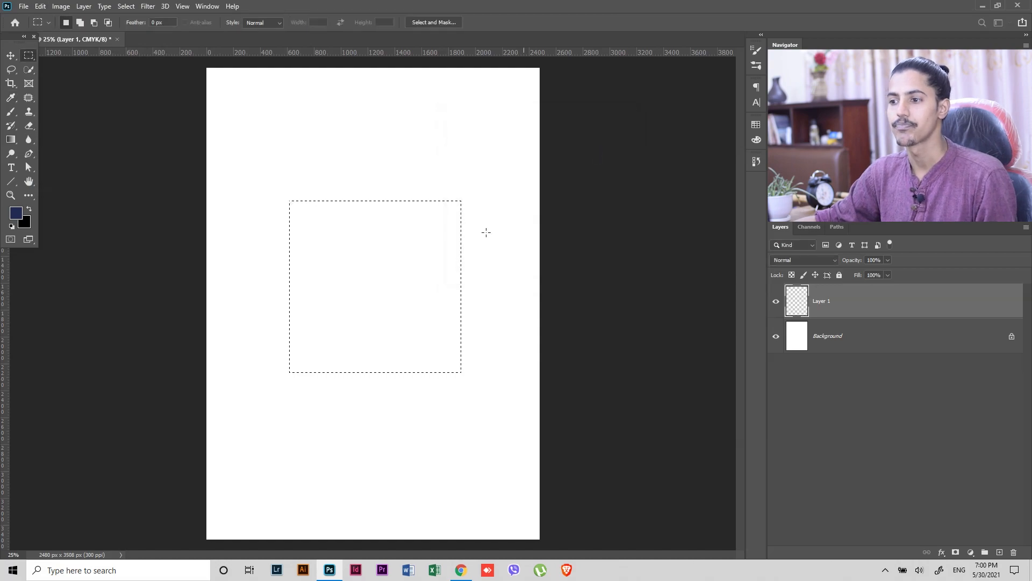
{"action": "left_click", "coordinate": [434, 220]}
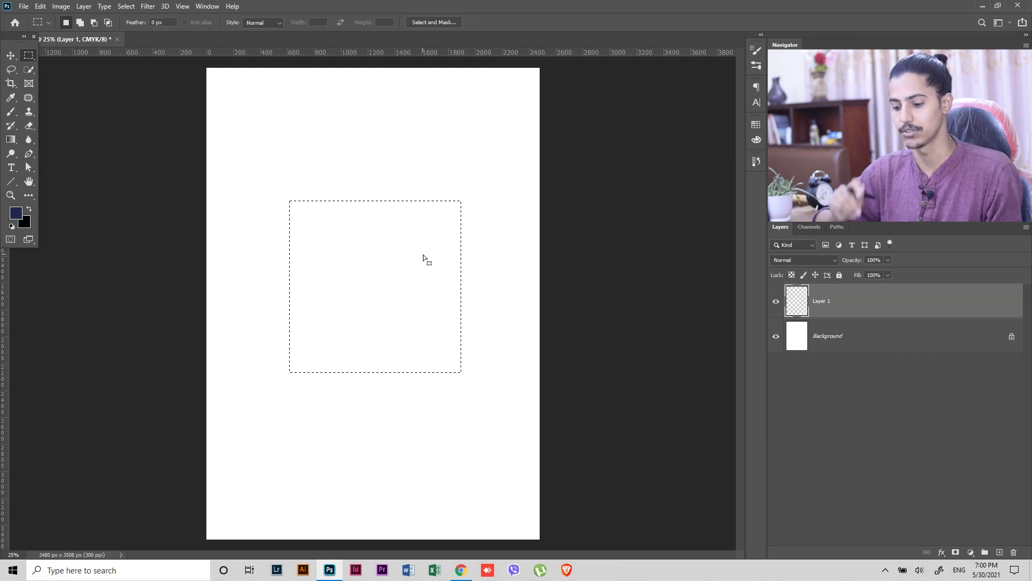
Refill the square with navy, hollow it out by deleting the selection contracted by 200 pixels, and delete the resulting layer
{"action": "key", "text": "alt+BackSpace"}
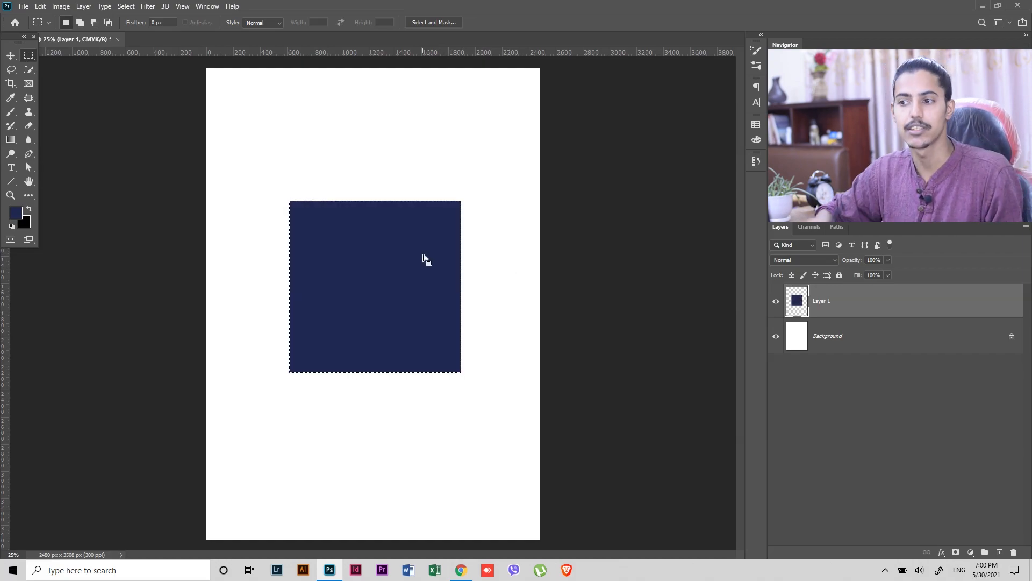
{"action": "left_click", "coordinate": [134, 9]}
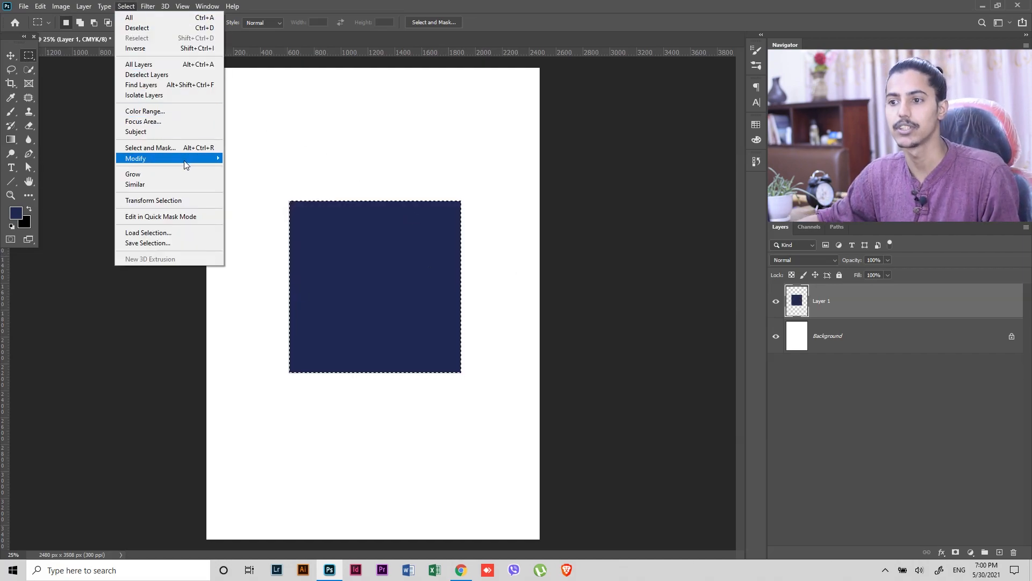
{"action": "mouse_move", "coordinate": [183, 158]}
{"action": "left_click", "coordinate": [63, 188]}
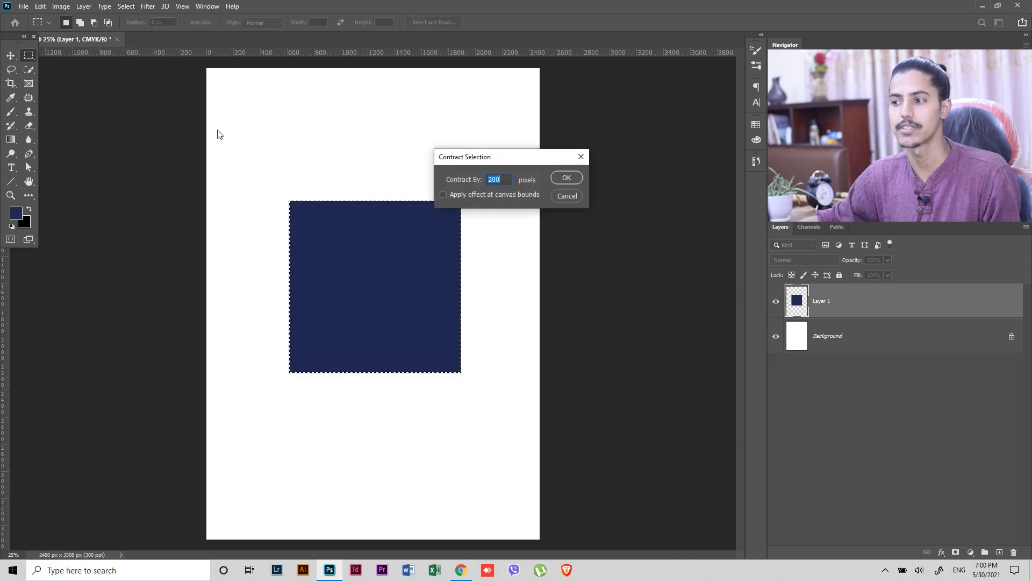
{"action": "left_click", "coordinate": [564, 181]}
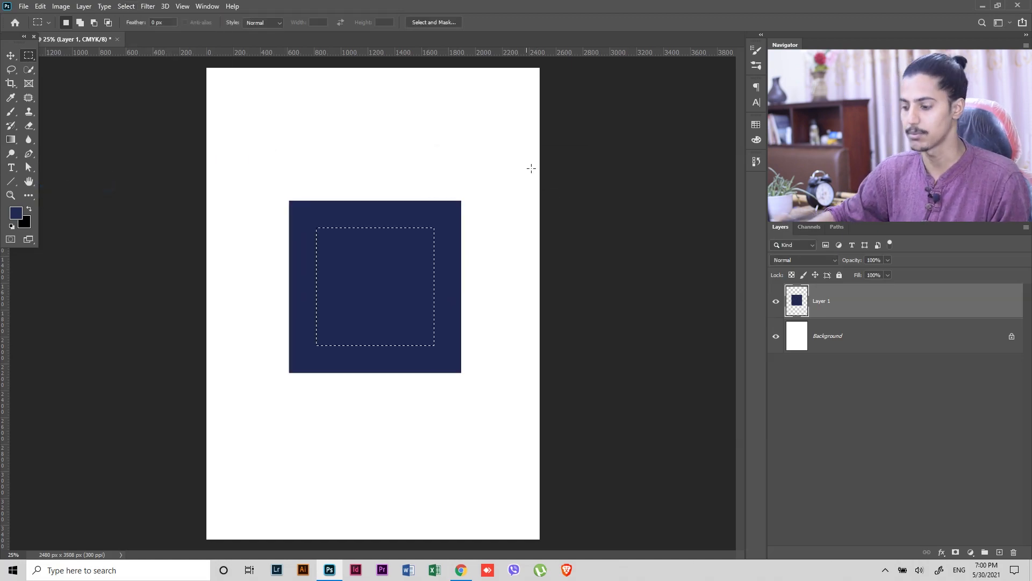
{"action": "key", "text": "Delete"}
{"action": "key", "text": "ctrl+d"}
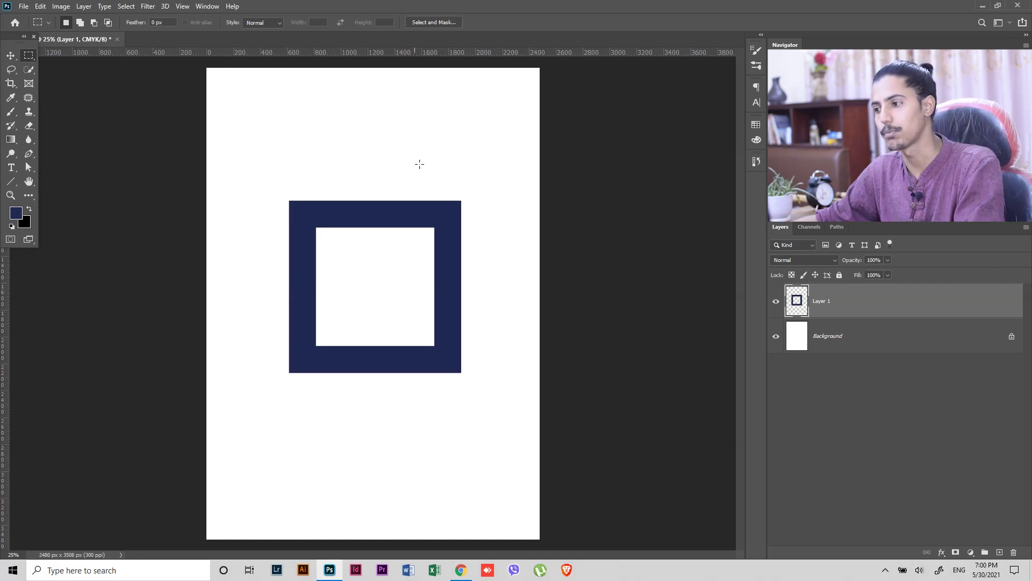
{"action": "key", "text": "Delete"}
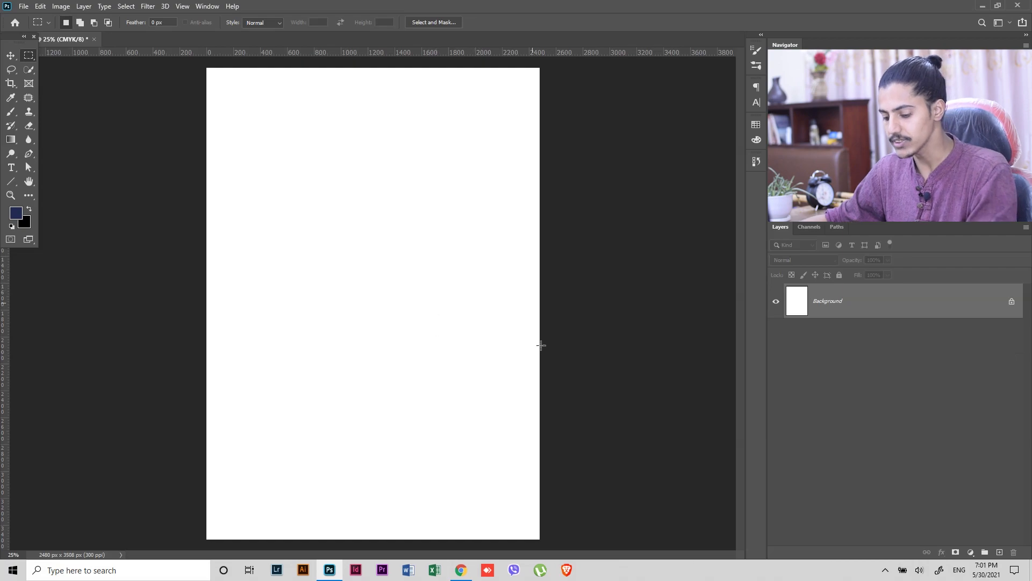
Draw a closed straight-sided Pen tool path over the page's upper-left area, extending past the left page edge, and convert it to a selection
{"action": "key", "text": "p"}
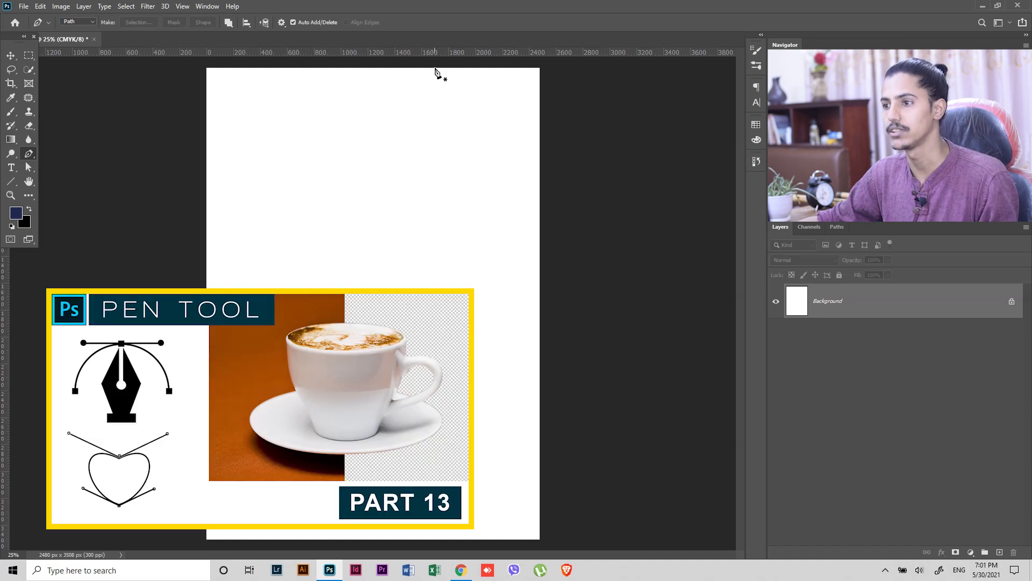
{"action": "left_click", "coordinate": [436, 69]}
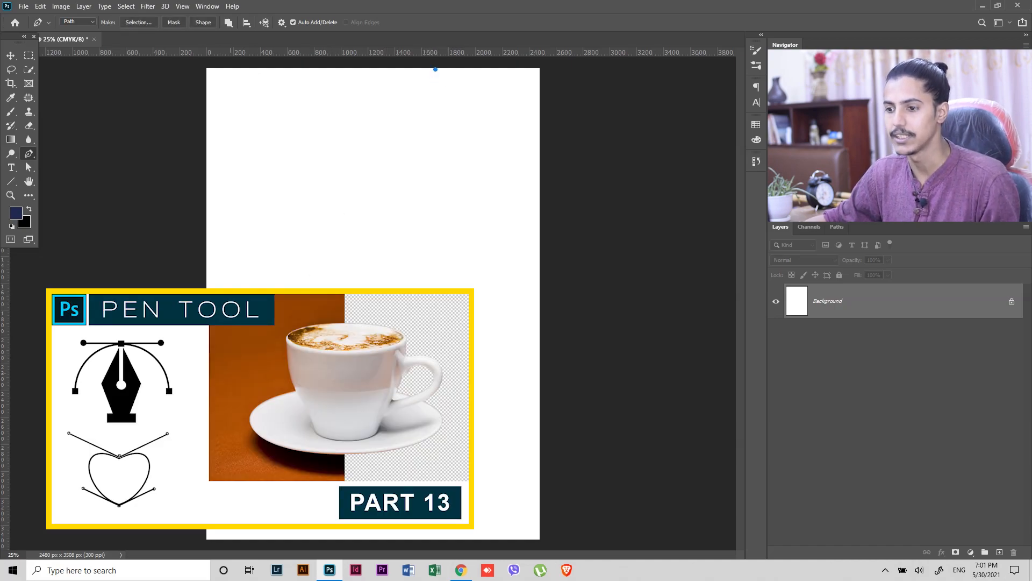
{"action": "left_click", "coordinate": [286, 344]}
{"action": "left_click", "coordinate": [153, 354]}
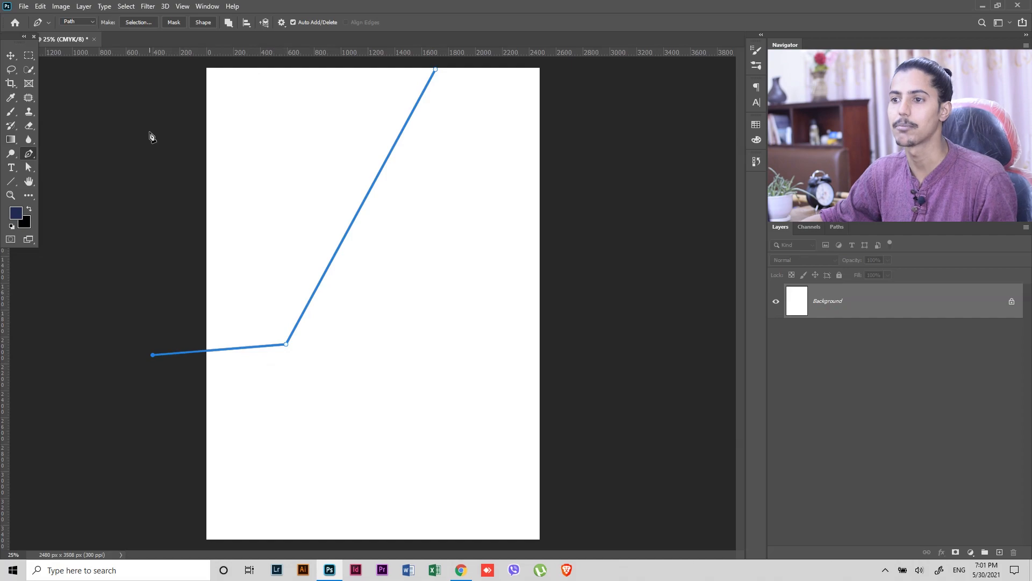
{"action": "left_click_drag", "start_coordinate": [145, 134], "coordinate": [151, 123]}
{"action": "left_click", "coordinate": [185, 63]}
{"action": "key", "text": "ctrl+minus"}
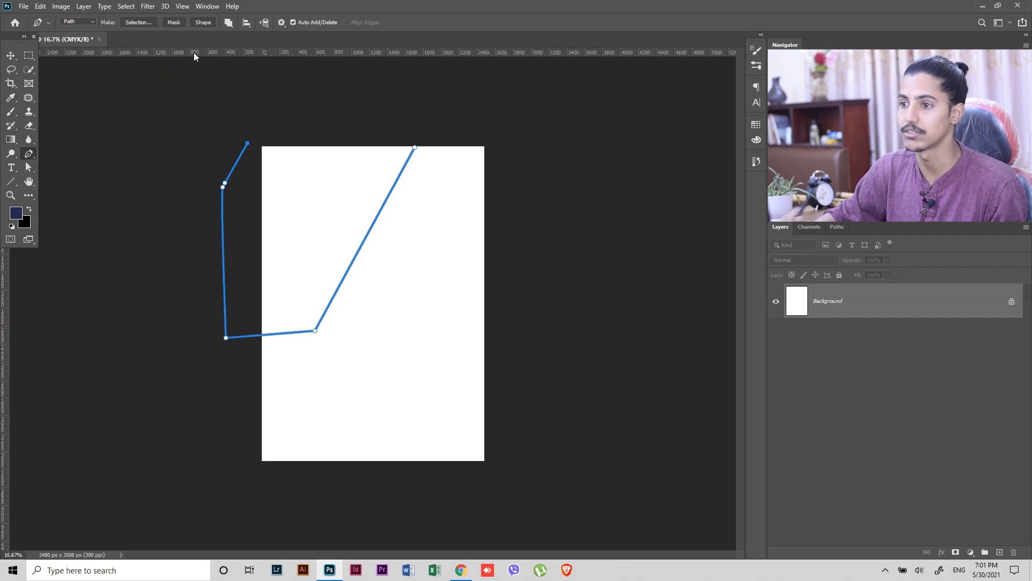
{"action": "left_click", "coordinate": [414, 149]}
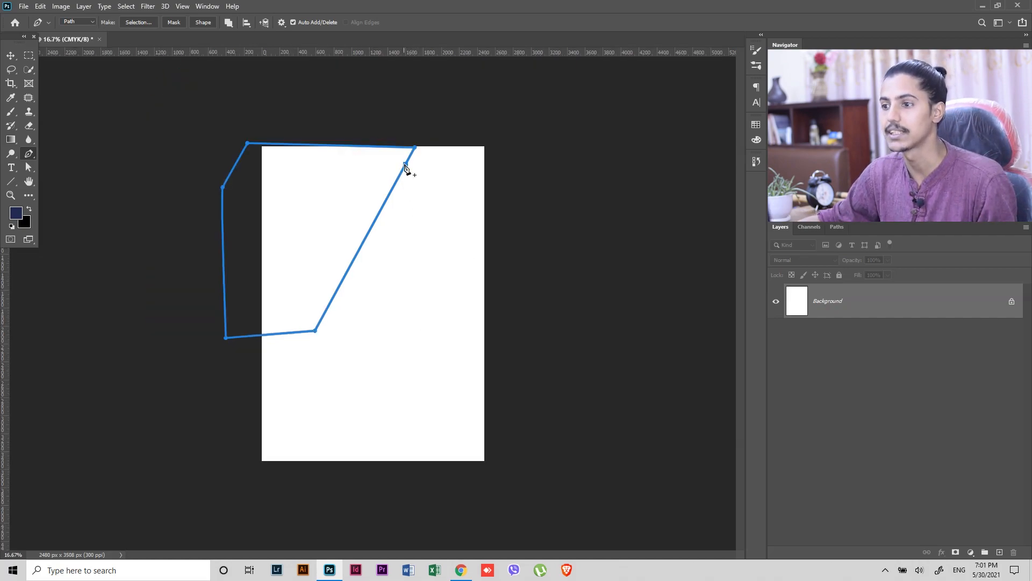
{"action": "key", "text": "ctrl+Return"}
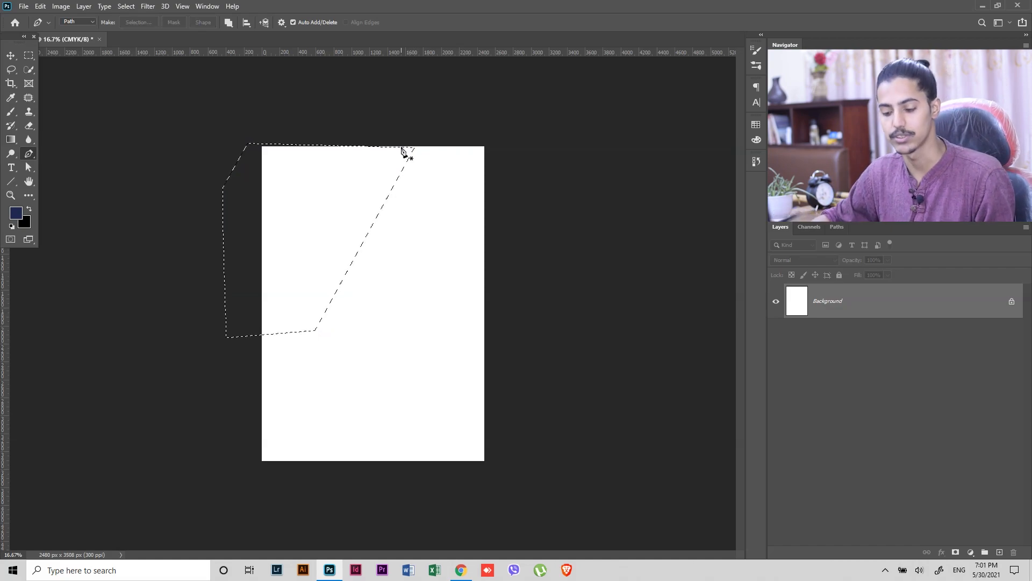
Fill the pen-drawn selection with white on a new layer, using the default black and white colors, and deselect it
{"action": "key", "text": "ctrl+shift+n"}
{"action": "key", "text": "Return"}
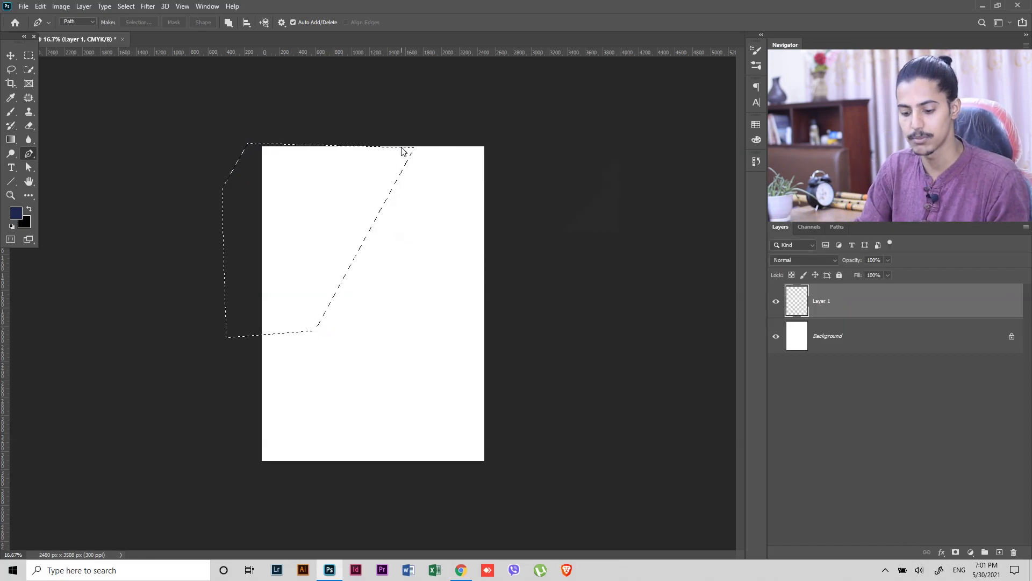
{"action": "key", "text": "d"}
{"action": "key", "text": "x"}
{"action": "key", "text": "z"}
{"action": "key", "text": "x"}
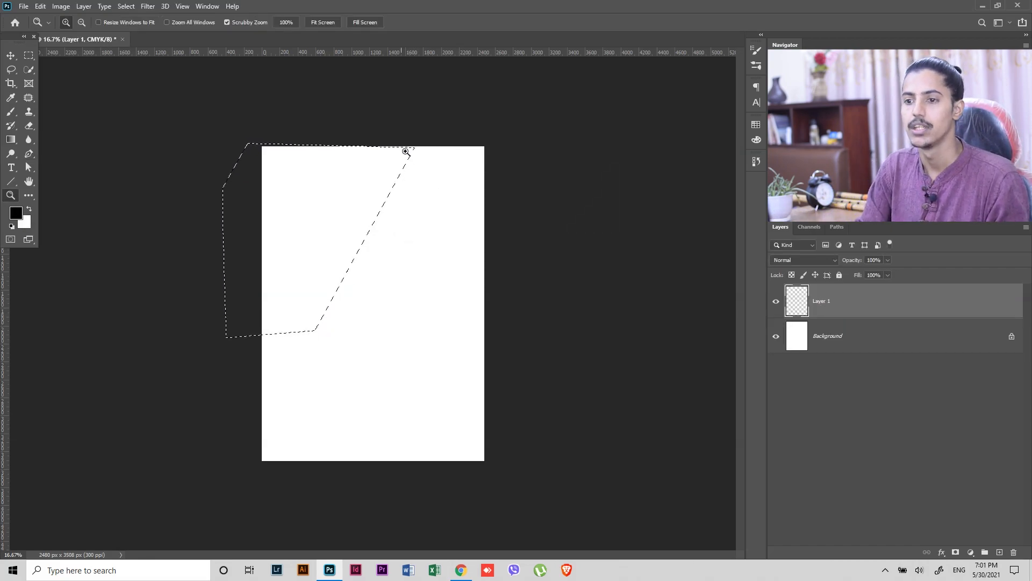
{"action": "key", "text": "x"}
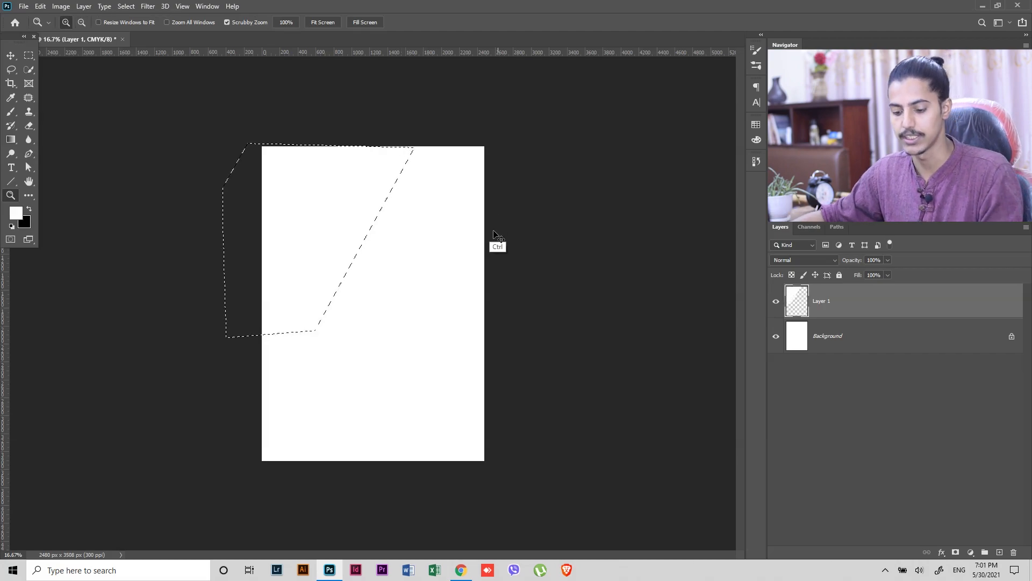
{"action": "key", "text": "ctrl+d"}
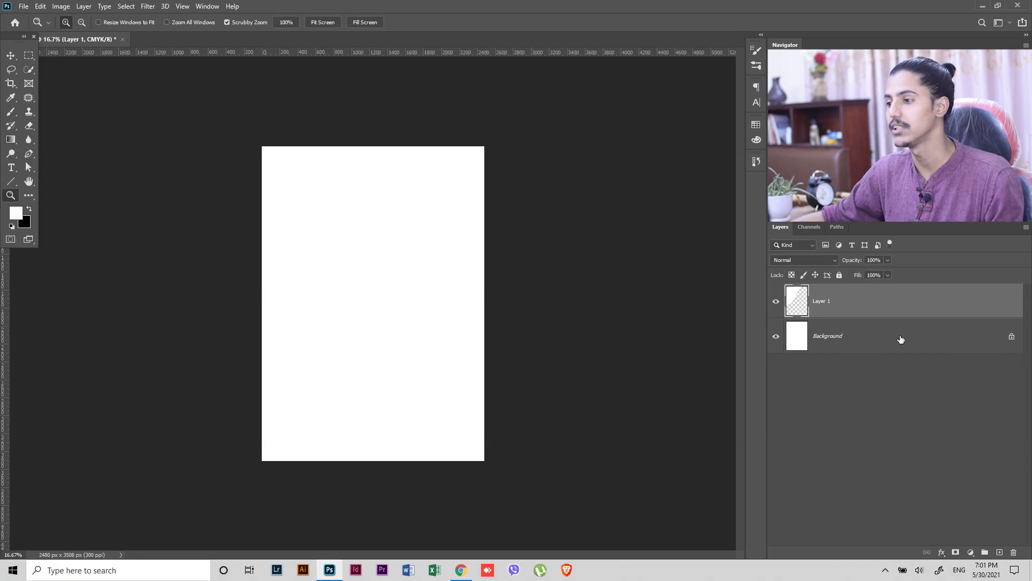
Try a drop shadow layer style on the white shape's layer
{"action": "double_click", "coordinate": [1016, 309]}
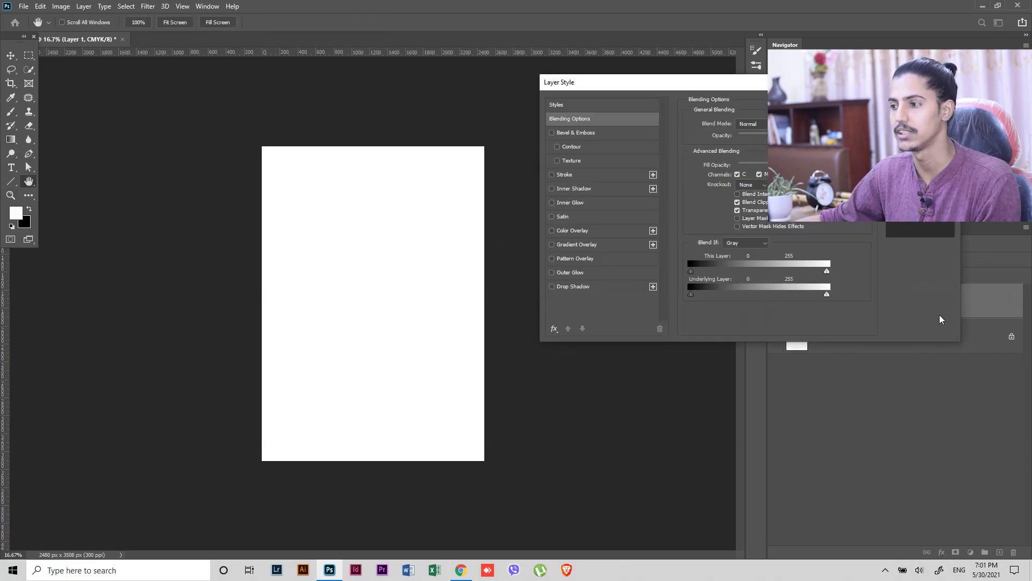
{"action": "left_click_drag", "start_coordinate": [596, 89], "coordinate": [620, 112]}
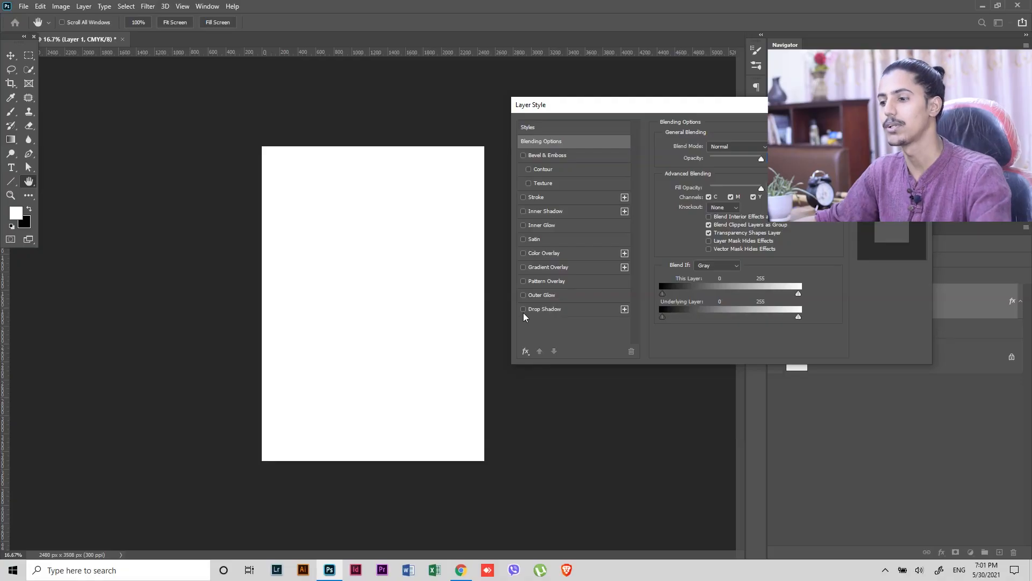
{"action": "left_click", "coordinate": [523, 308]}
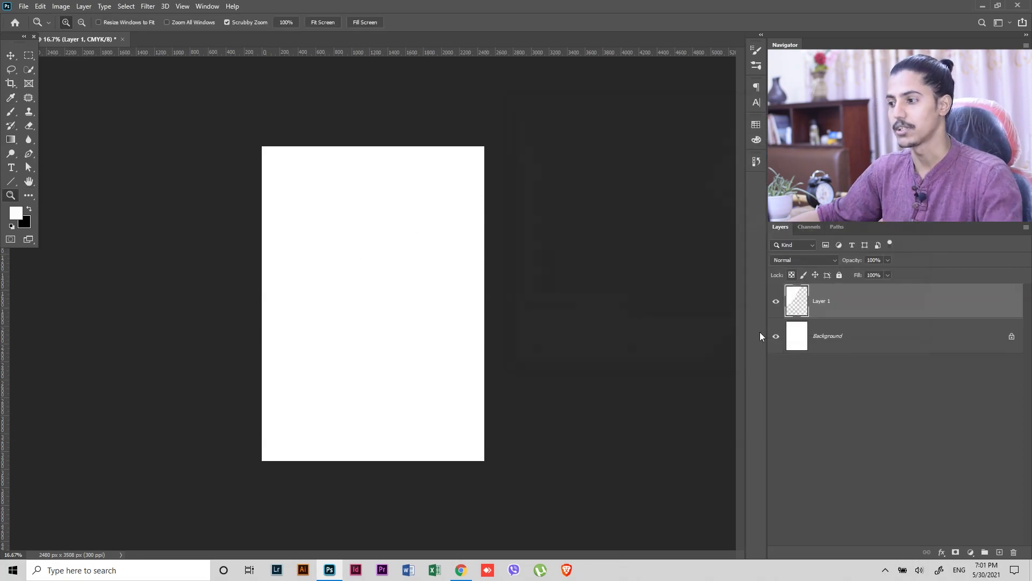
Create a new empty layer named Layer 2 above the white shape's layer
{"action": "key", "text": "ctrl+shift+n"}
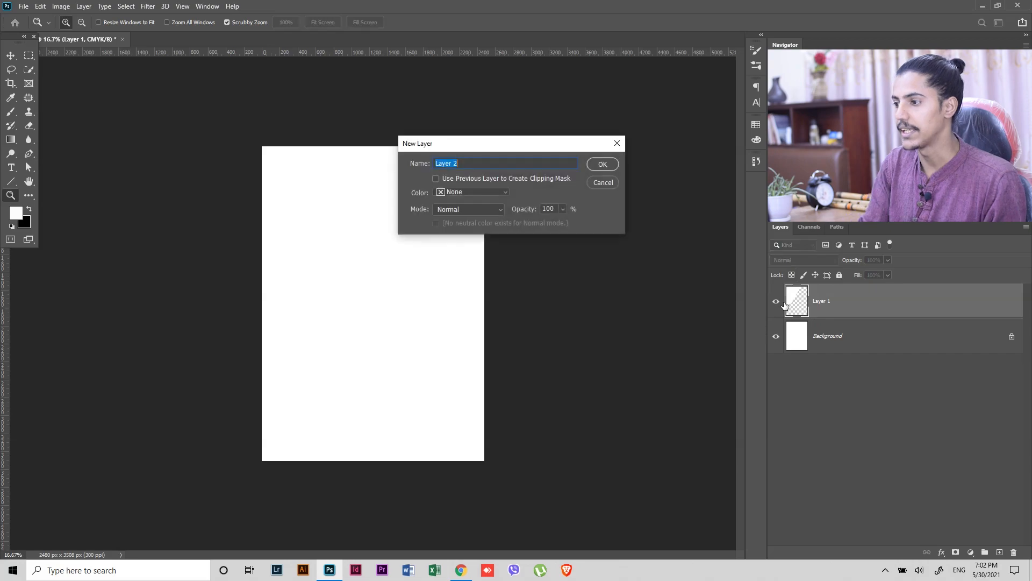
{"action": "key", "text": "Return"}
{"action": "left_click", "coordinate": [994, 303]}
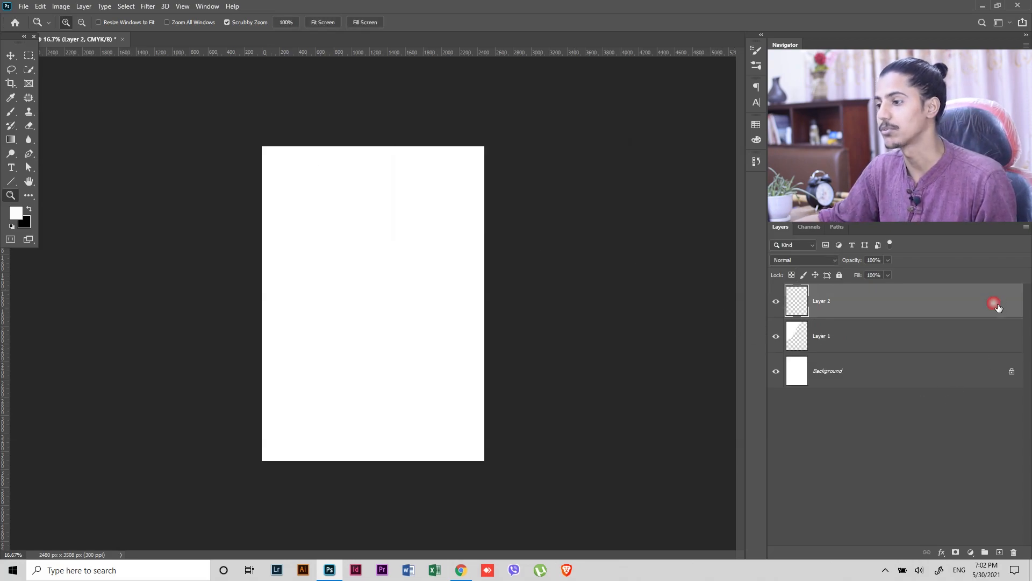
Try a Color Overlay layer style on the empty Layer 2, switch it off and close the layer styles
{"action": "double_click", "coordinate": [998, 307]}
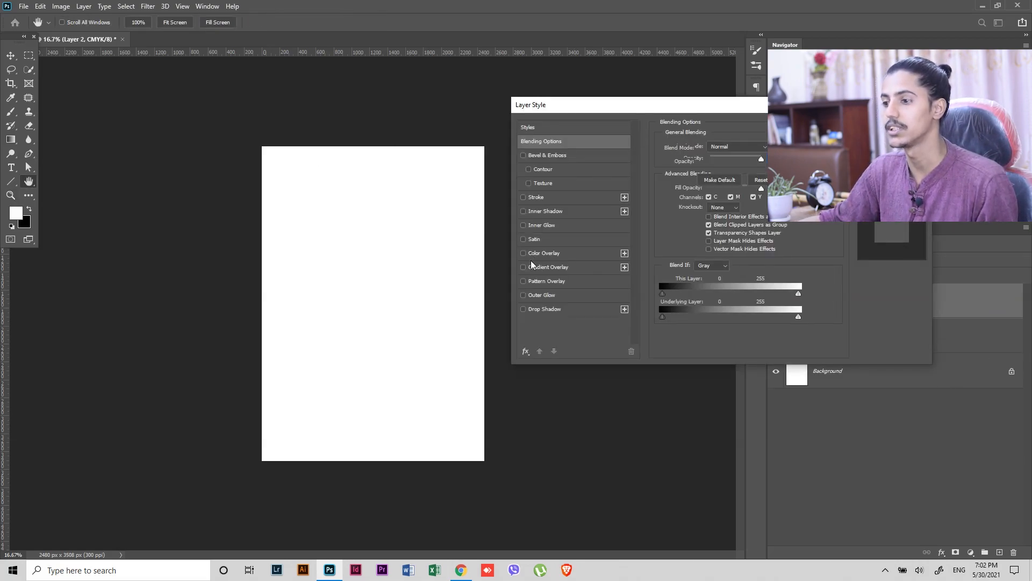
{"action": "left_click", "coordinate": [523, 252]}
{"action": "left_click", "coordinate": [523, 267]}
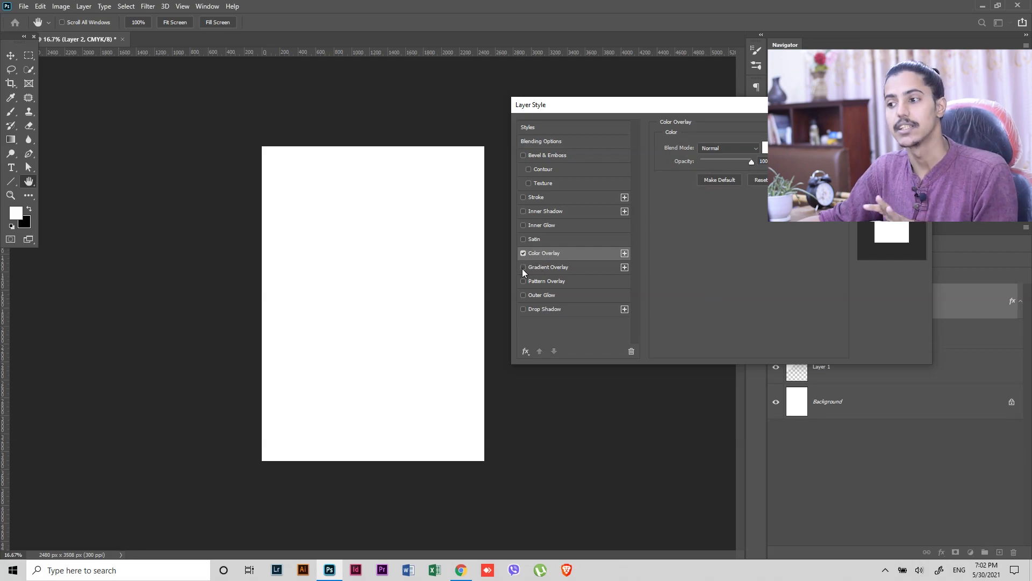
{"action": "left_click", "coordinate": [523, 253]}
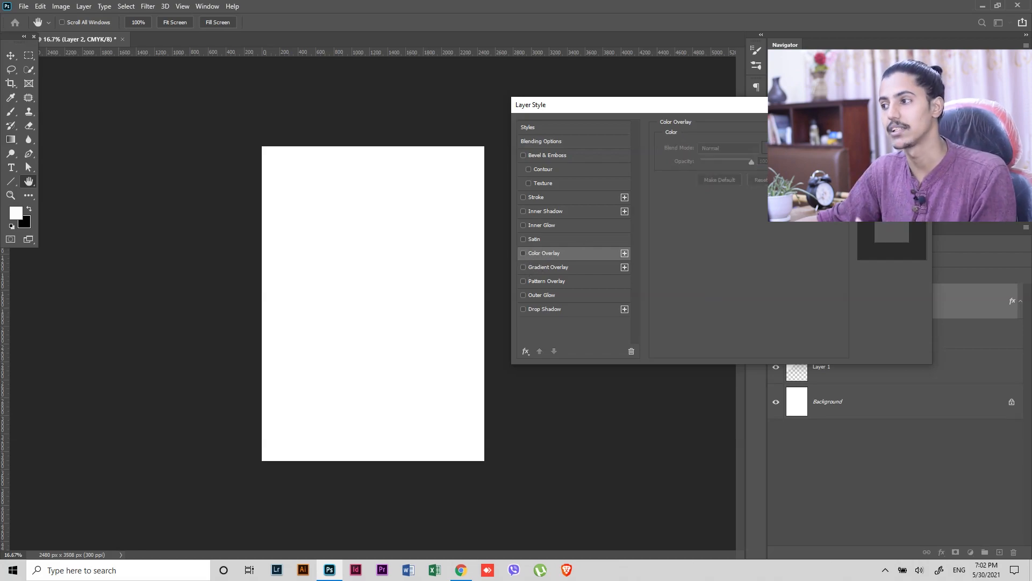
{"action": "key", "text": "Return"}
{"action": "key", "text": "z"}
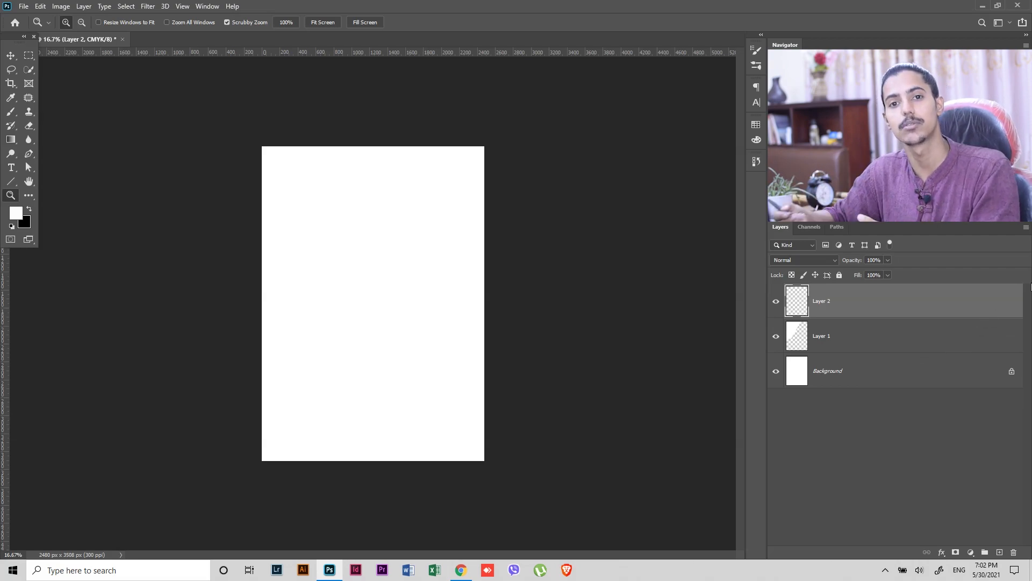
Select Layer 1 and show it alone by hiding all other layers
{"action": "left_click", "coordinate": [1007, 342]}
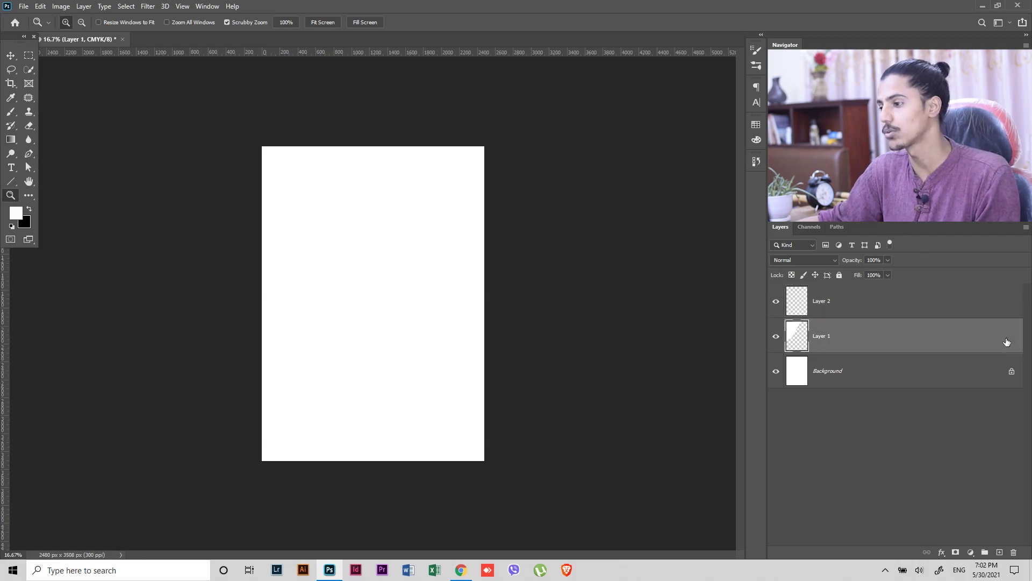
{"action": "left_click", "coordinate": [778, 341], "text": "alt"}
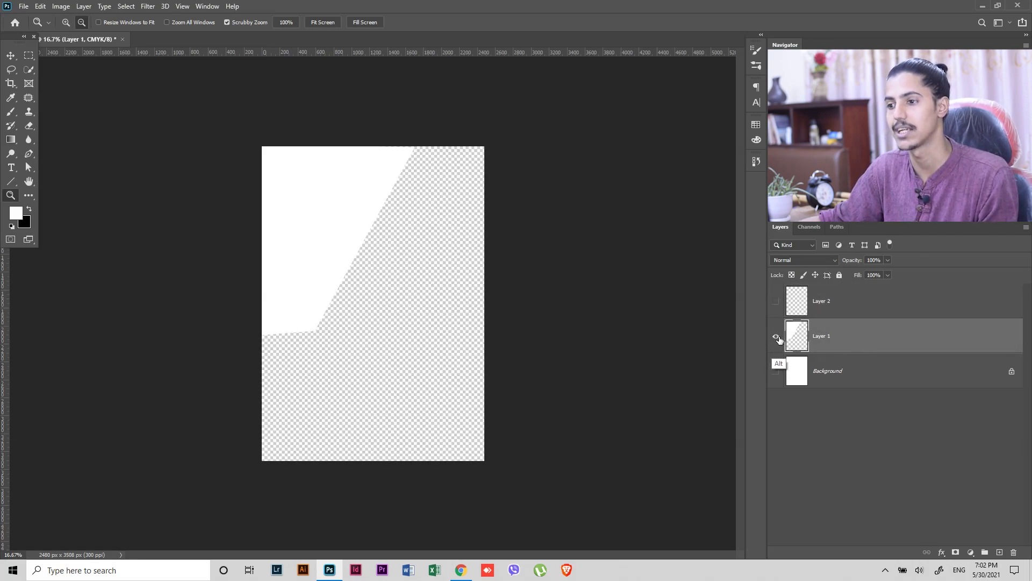
Show all layers again and add a Drop Shadow layer style to Layer 1, trying a Stroke effect and switching it off
{"action": "left_click", "coordinate": [782, 343], "text": "alt"}
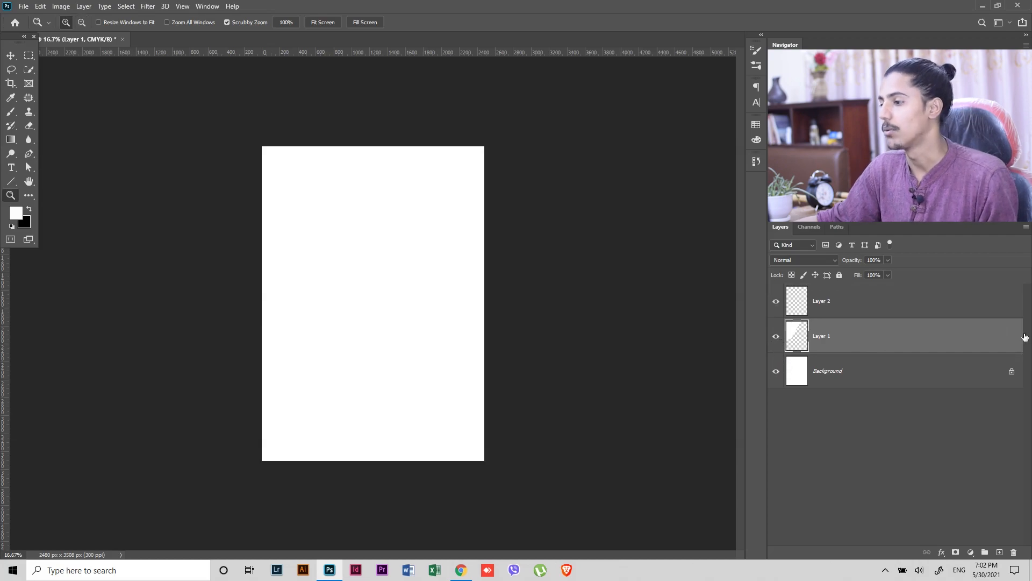
{"action": "double_click", "coordinate": [1010, 341]}
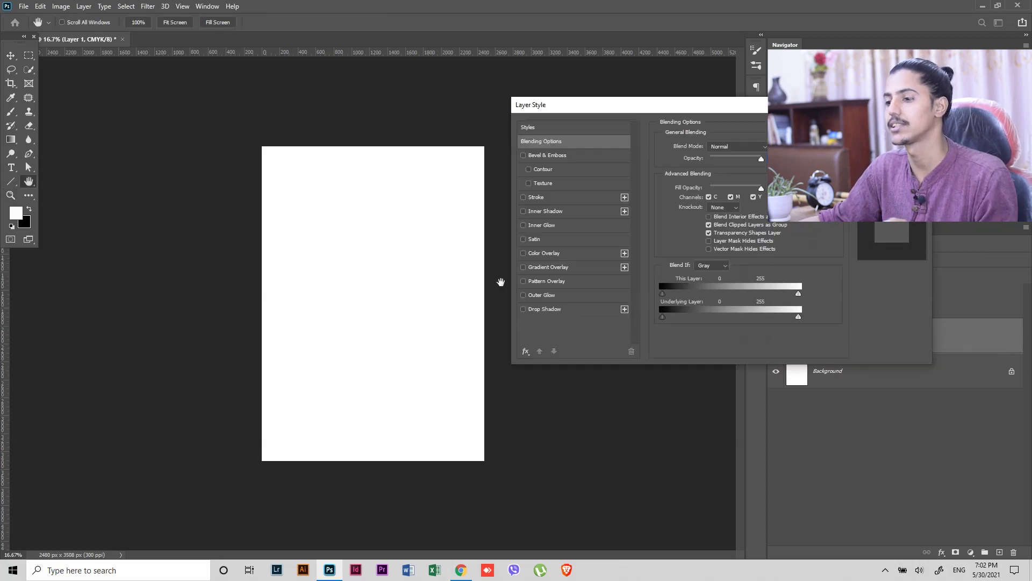
{"action": "left_click", "coordinate": [523, 309]}
{"action": "left_click", "coordinate": [540, 309]}
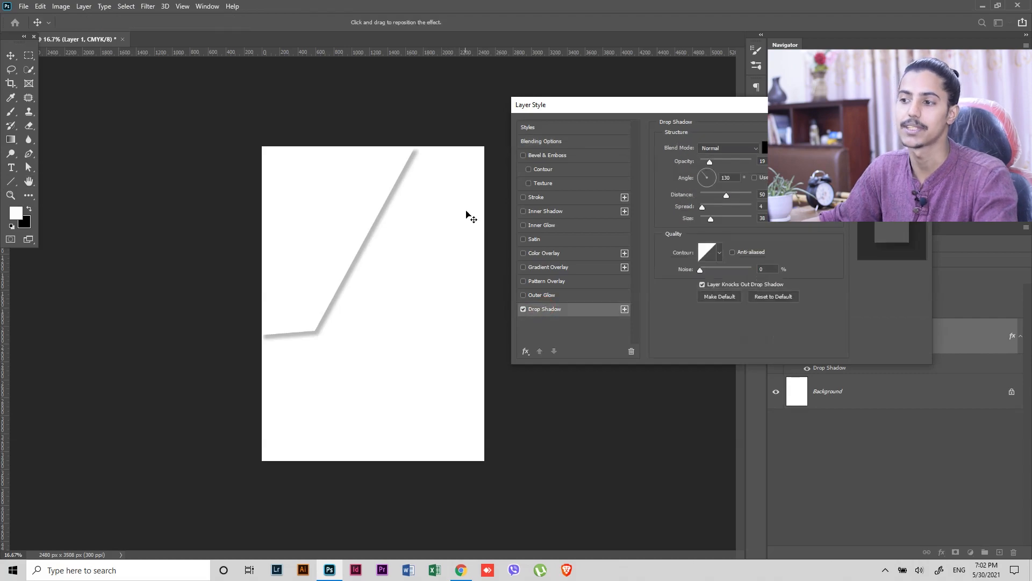
{"action": "left_click", "coordinate": [524, 197]}
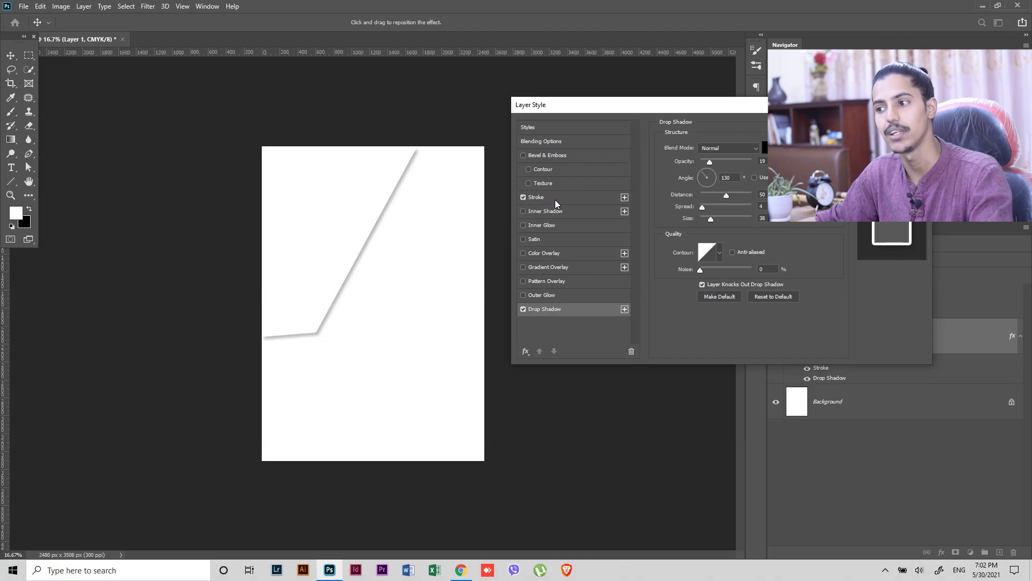
{"action": "left_click", "coordinate": [523, 197]}
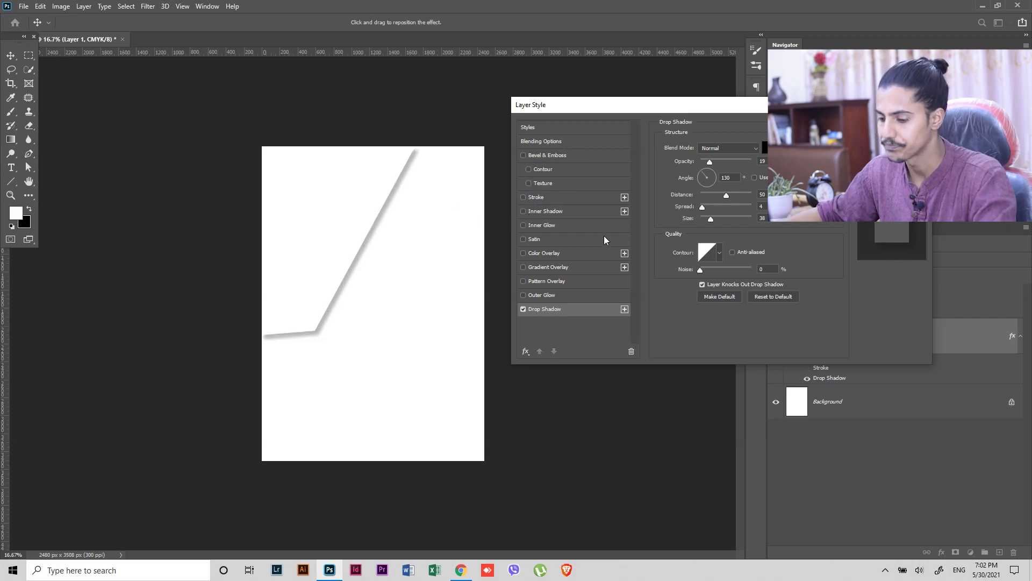
Try repositioning Layer 1's drop shadow to an angle of -32°, a distance of 81 px and 16% opacity, toggling the effect to compare
{"action": "left_click_drag", "start_coordinate": [339, 210], "coordinate": [362, 223]}
{"action": "left_click_drag", "start_coordinate": [714, 160], "coordinate": [719, 197]}
{"action": "mouse_move", "coordinate": [355, 261]}
{"action": "left_mouse_down"}
{"action": "mouse_move", "coordinate": [394, 274]}
{"action": "mouse_move", "coordinate": [369, 258]}
{"action": "mouse_move", "coordinate": [378, 288]}
{"action": "mouse_move", "coordinate": [347, 242]}
{"action": "mouse_move", "coordinate": [350, 251]}
{"action": "left_mouse_up"}
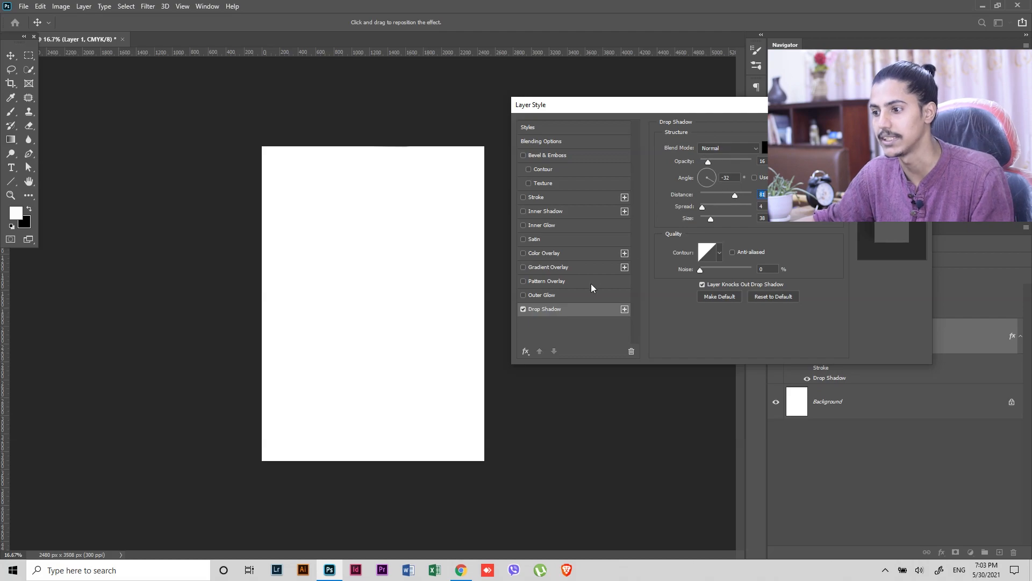
{"action": "left_click", "coordinate": [524, 309]}
{"action": "left_click", "coordinate": [525, 309]}
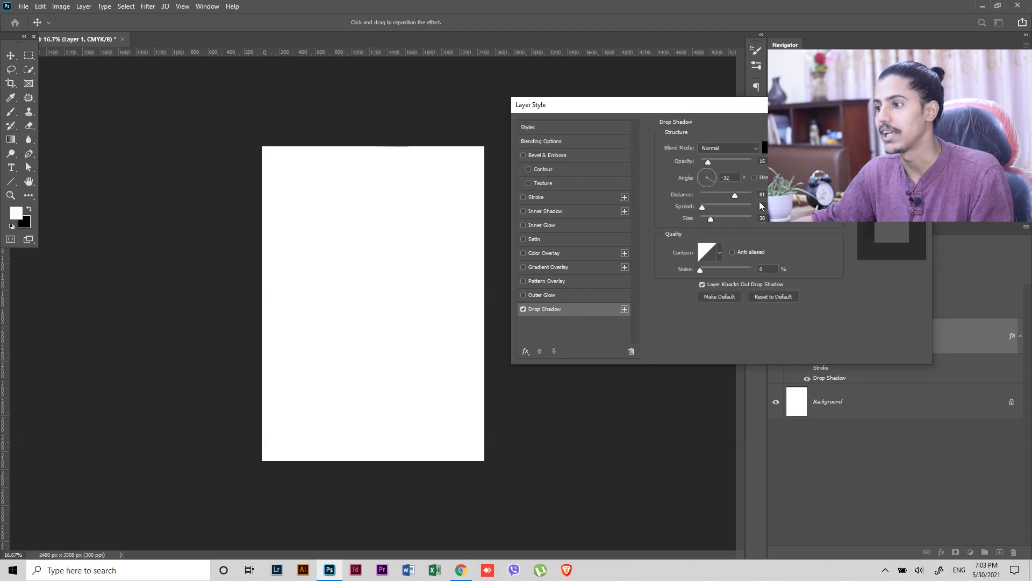
Set Layer 1's drop shadow to 34% opacity, 144° angle, distance 8 px and spread 14%, and apply the layer style
{"action": "left_click_drag", "start_coordinate": [706, 160], "coordinate": [718, 166]}
{"action": "left_click_drag", "start_coordinate": [367, 248], "coordinate": [371, 254]}
{"action": "left_click", "coordinate": [699, 168]}
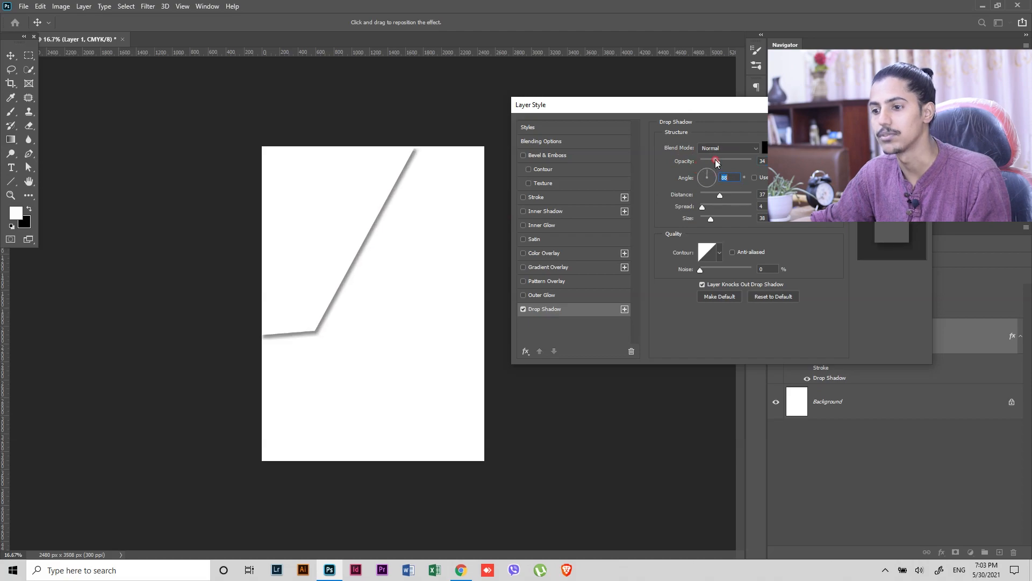
{"action": "left_click", "coordinate": [705, 173]}
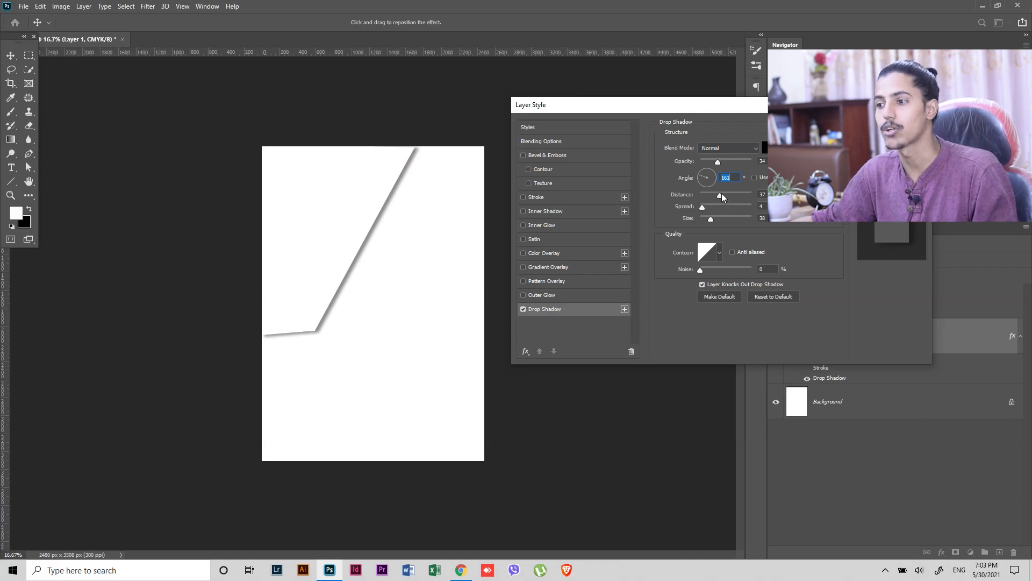
{"action": "mouse_move", "coordinate": [722, 194]}
{"action": "left_mouse_down"}
{"action": "mouse_move", "coordinate": [747, 192]}
{"action": "mouse_move", "coordinate": [723, 194]}
{"action": "left_mouse_up"}
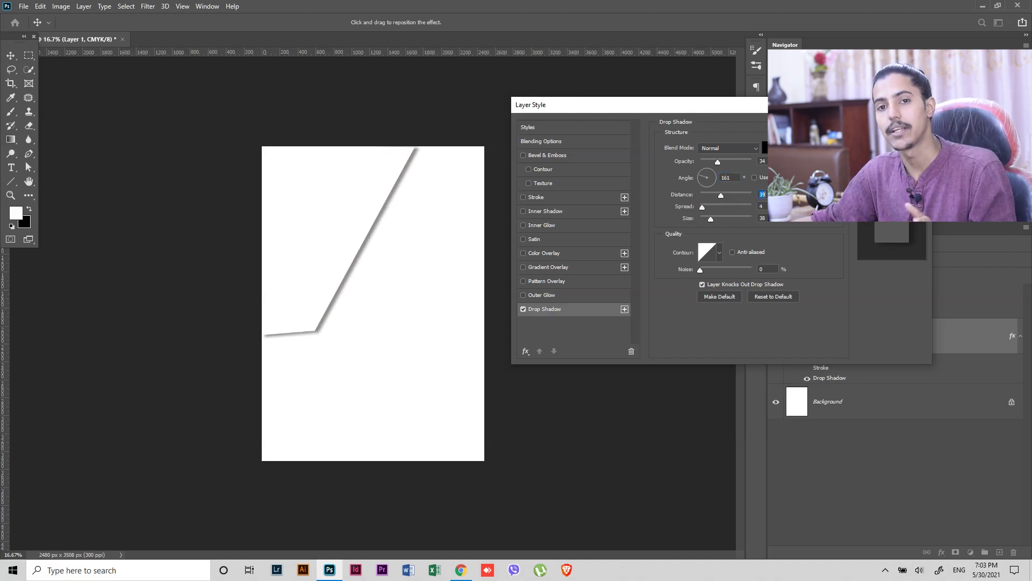
{"action": "left_click_drag", "start_coordinate": [348, 223], "coordinate": [366, 244]}
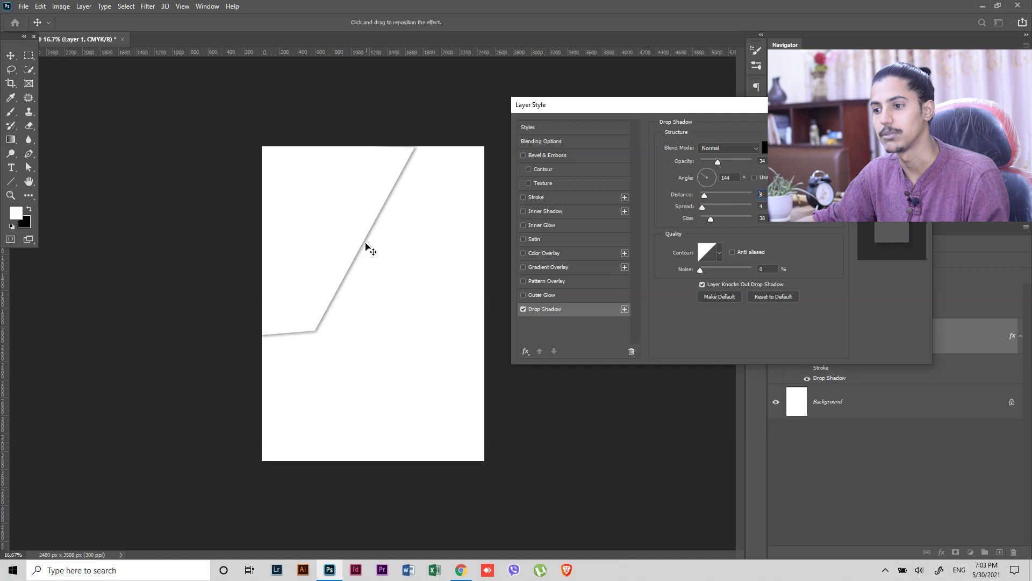
{"action": "type", "text": "8"}
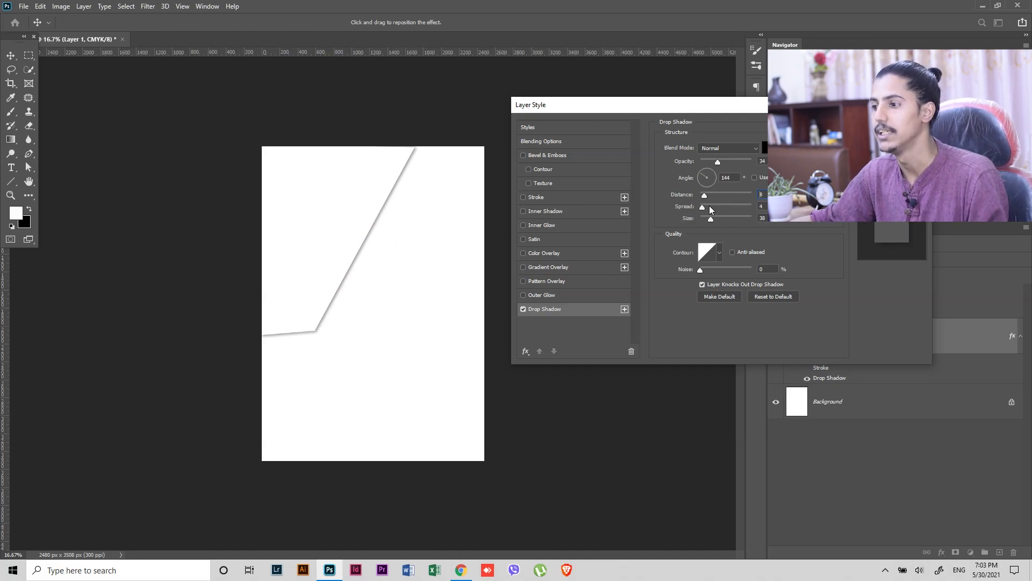
{"action": "mouse_move", "coordinate": [709, 209]}
{"action": "left_mouse_down"}
{"action": "mouse_move", "coordinate": [733, 218]}
{"action": "mouse_move", "coordinate": [695, 211]}
{"action": "mouse_move", "coordinate": [727, 209]}
{"action": "mouse_move", "coordinate": [703, 221]}
{"action": "mouse_move", "coordinate": [723, 217]}
{"action": "mouse_move", "coordinate": [707, 213]}
{"action": "left_mouse_up"}
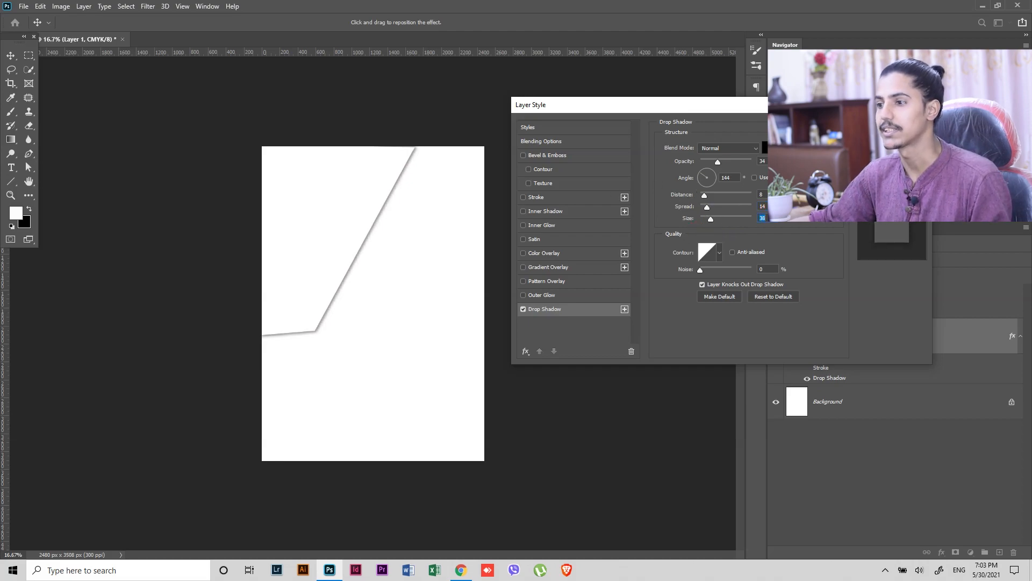
{"action": "key", "text": "Return"}
Duplicate Layer 1 with its drop shadow and flip the copy vertically
{"action": "key", "text": "z"}
{"action": "key", "text": "ctrl+j"}
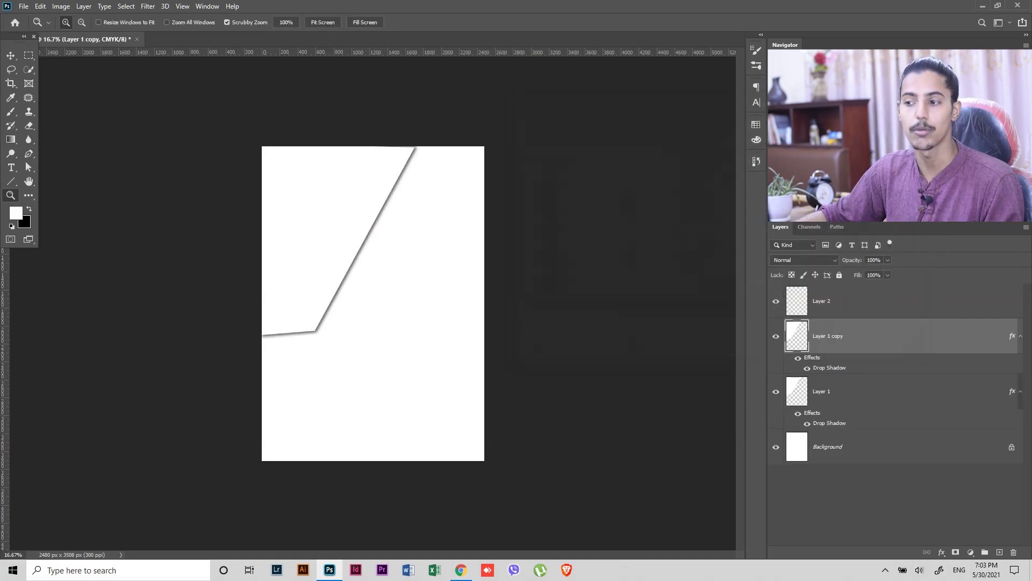
{"action": "left_click", "coordinate": [39, 8]}
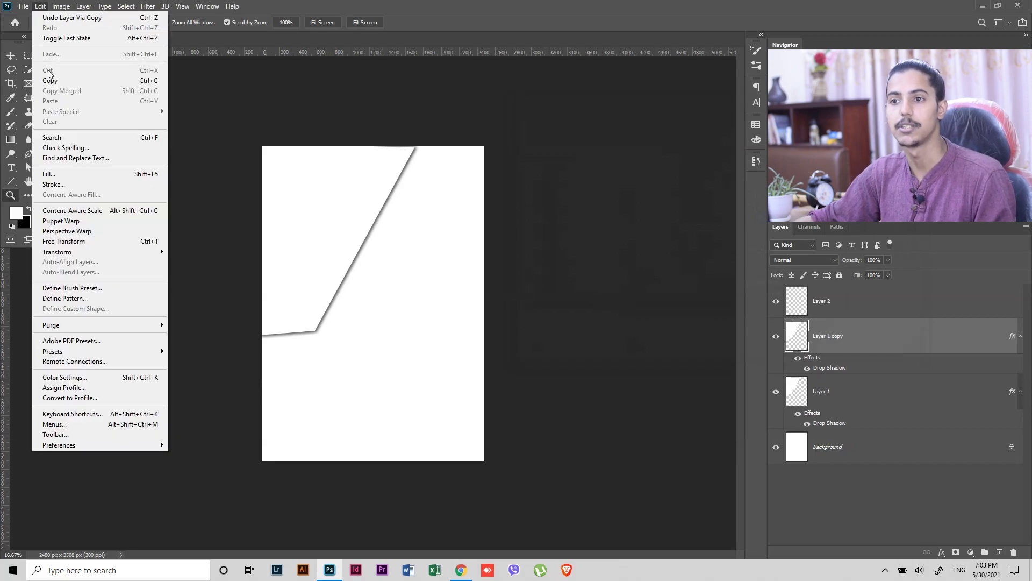
{"action": "mouse_move", "coordinate": [151, 253]}
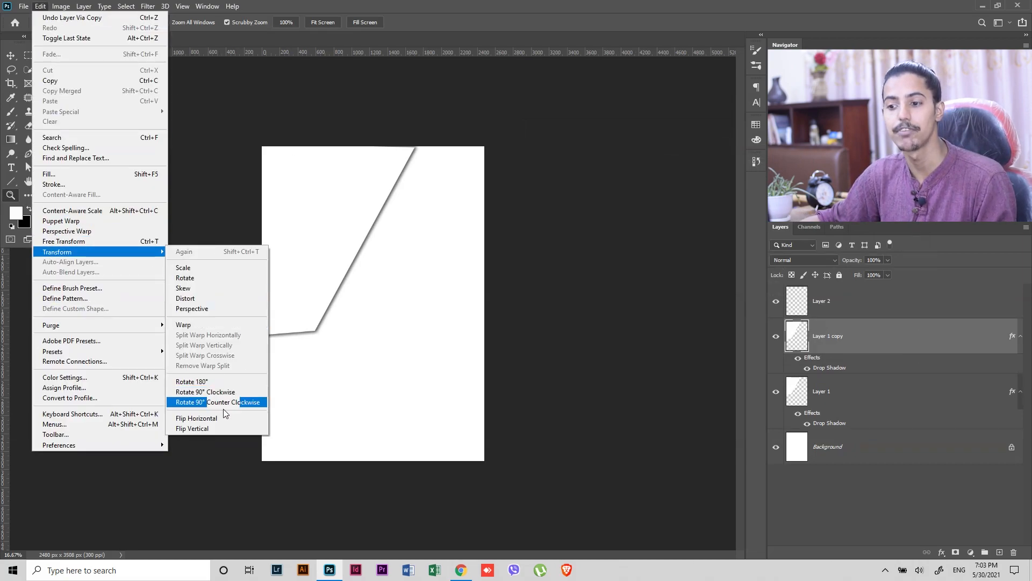
{"action": "left_click", "coordinate": [217, 428]}
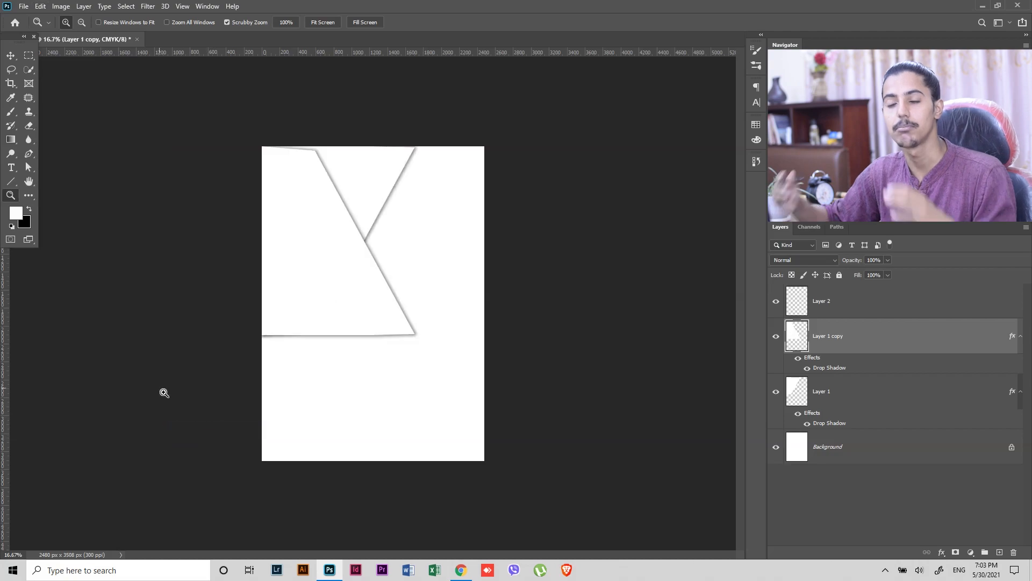
Move the flipped copy down to the page's lower edge and adjust Layer 1's position so it fills the page's upper-left corner
{"action": "key", "text": "v"}
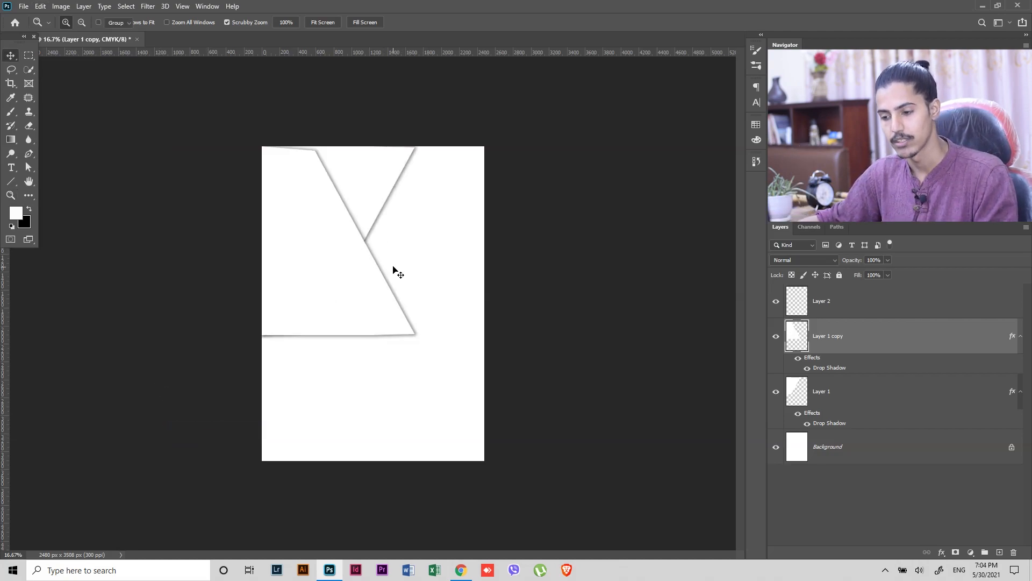
{"action": "left_click_drag", "start_coordinate": [342, 300], "coordinate": [337, 432]}
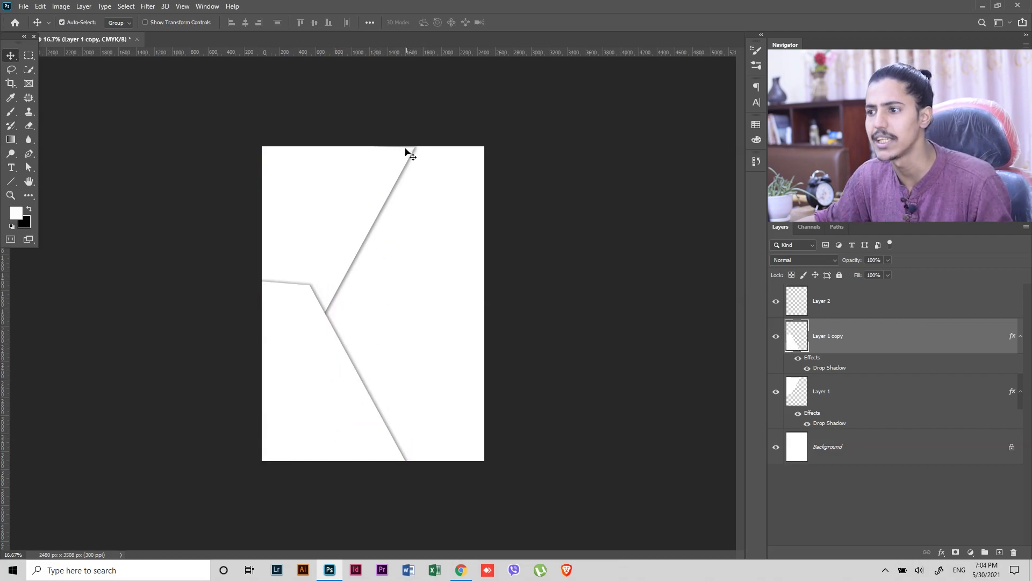
{"action": "scroll", "coordinate": [441, 183], "scroll_direction": "up", "scroll_amount": 5}
{"action": "left_click_drag", "start_coordinate": [443, 120], "coordinate": [403, 207]}
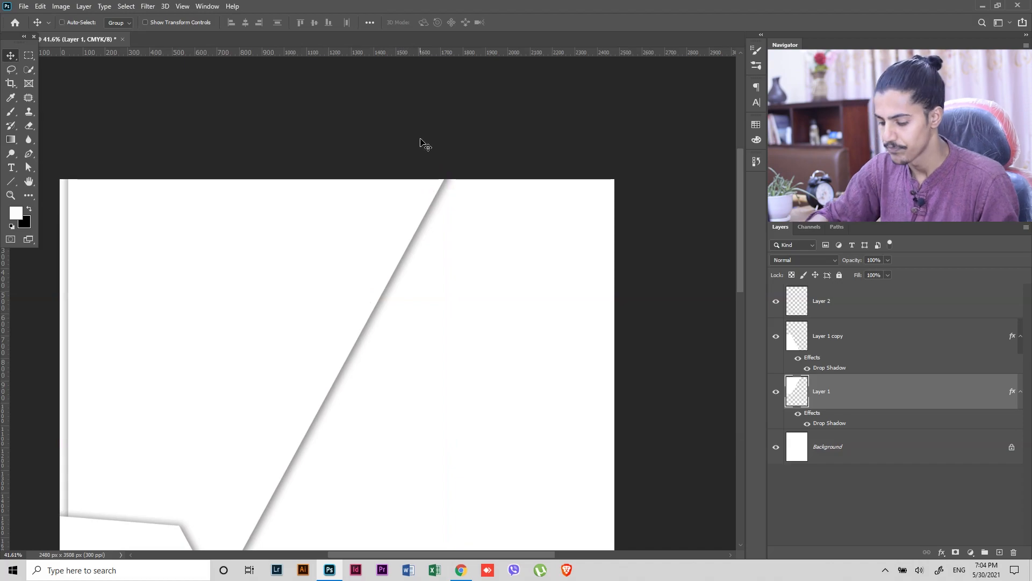
{"action": "key", "text": "ctrl+minus"}
{"action": "key", "text": "ctrl+minus"}
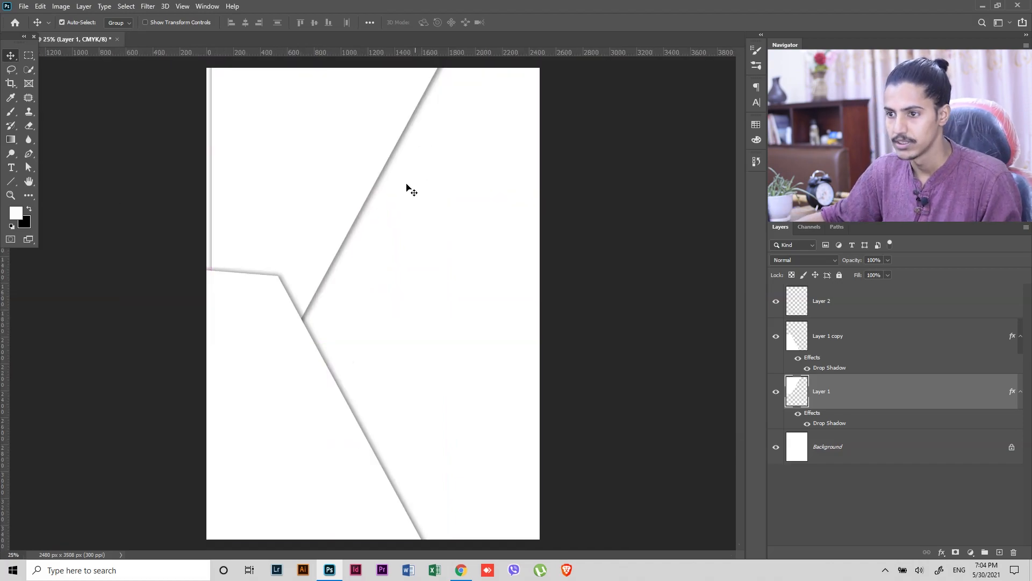
{"action": "left_click_drag", "start_coordinate": [322, 210], "coordinate": [311, 203]}
{"action": "key", "text": "ctrl+minus"}
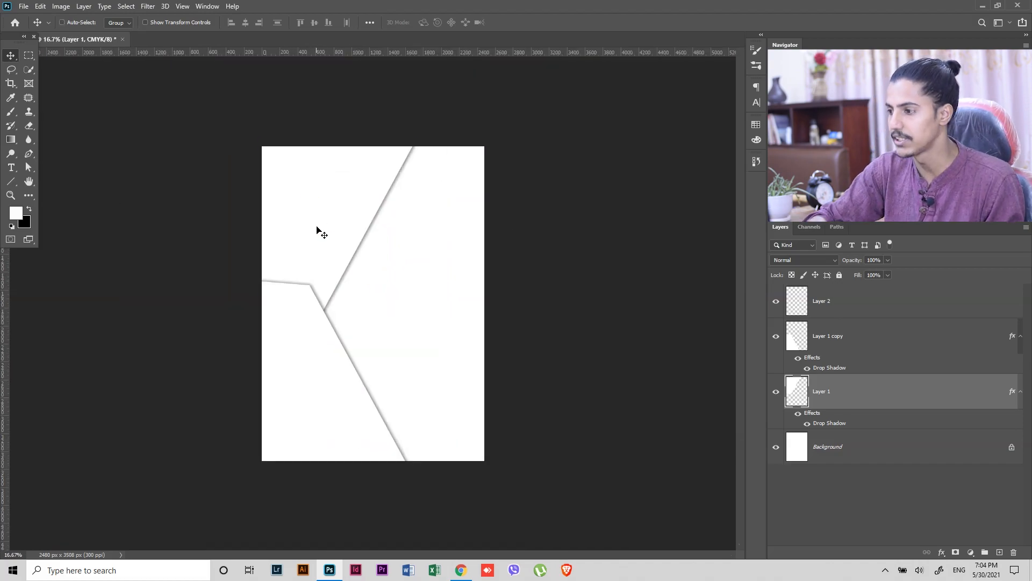
Delete the empty Layer 2
{"action": "left_click", "coordinate": [909, 316]}
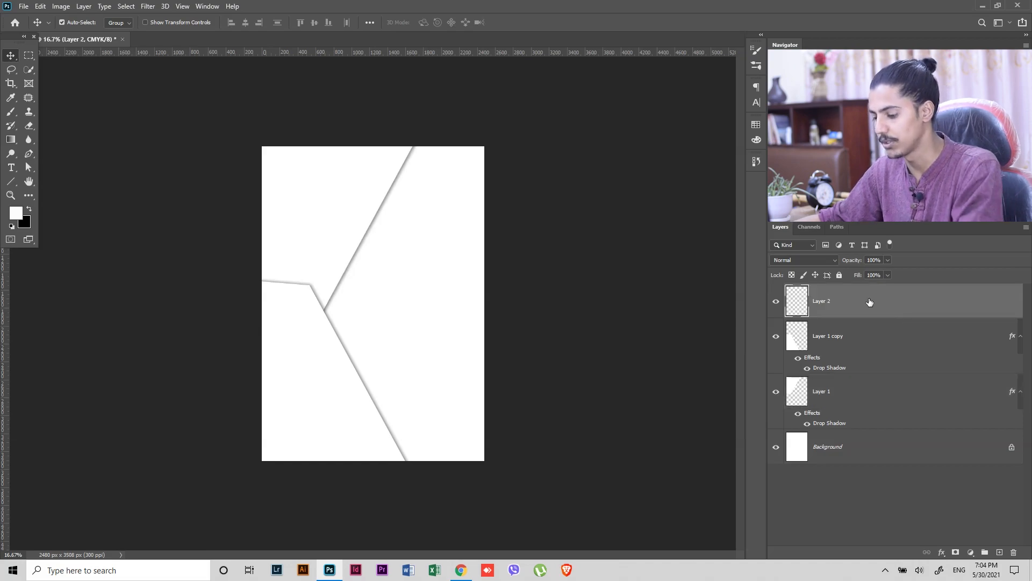
{"action": "key", "text": "Delete"}
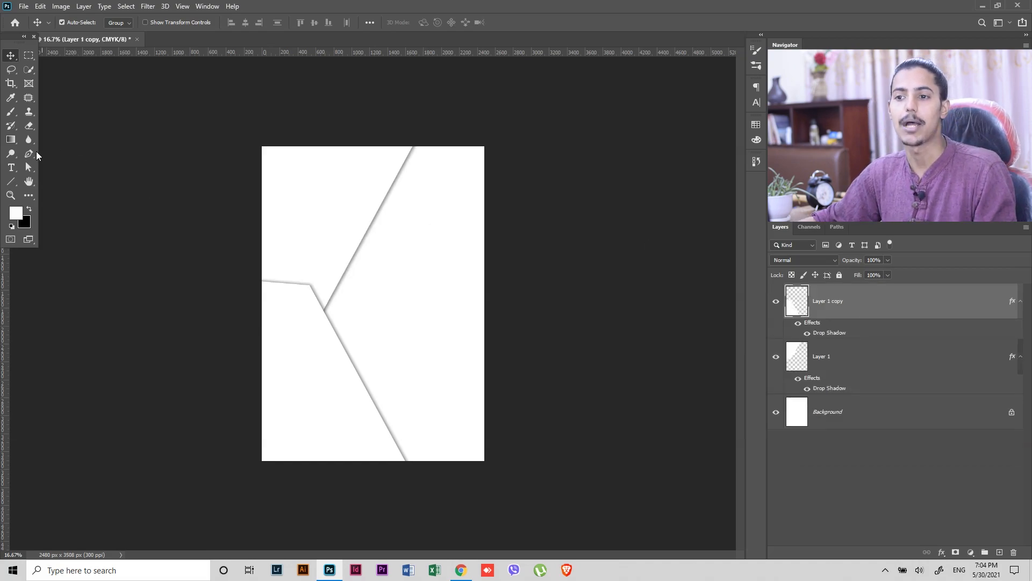
Draw a six-sided polygon shape about 2002 by 2300 px over the middle of the page with the Polygon Tool
{"action": "left_click", "coordinate": [11, 184]}
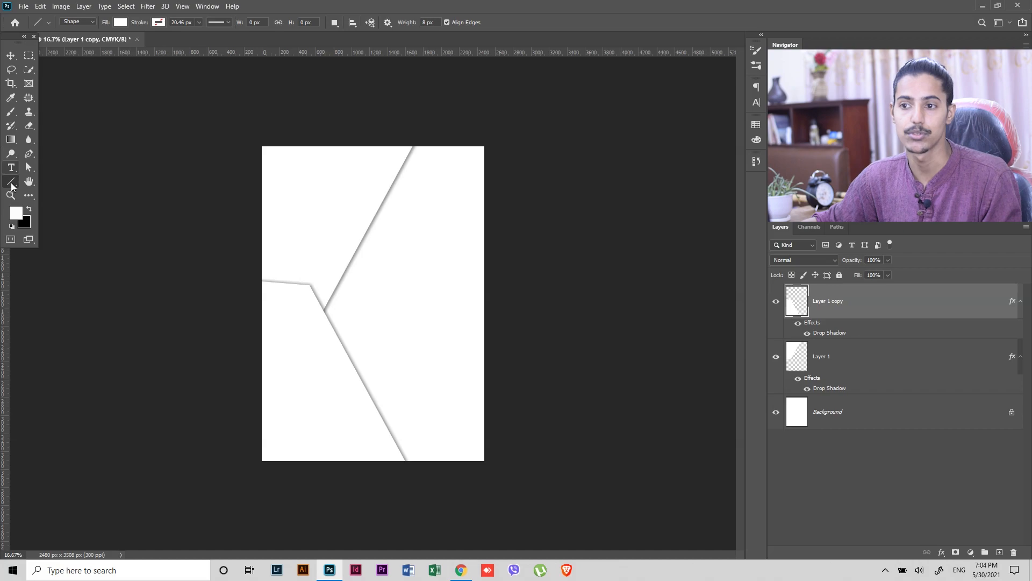
{"action": "right_click", "coordinate": [9, 187]}
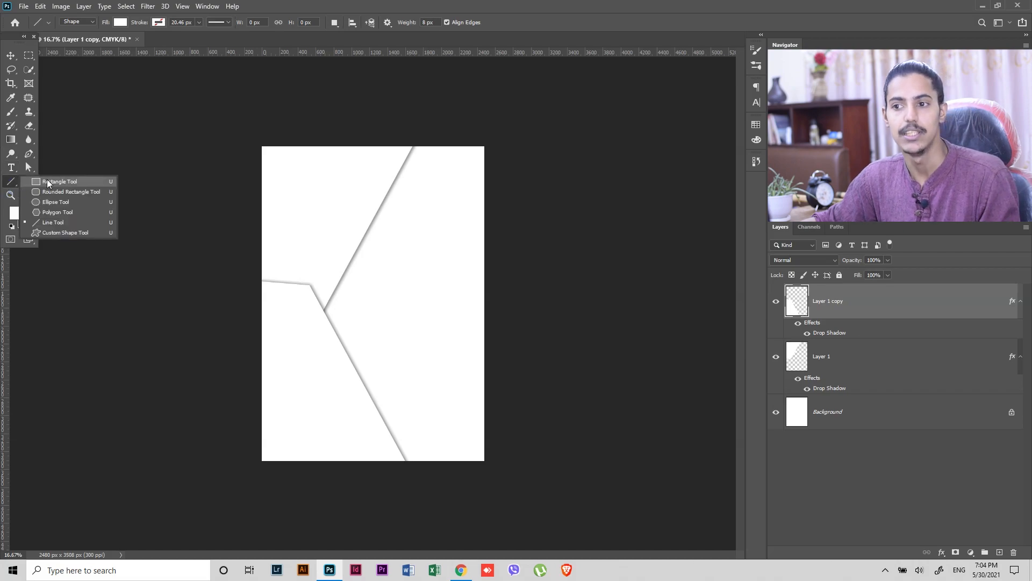
{"action": "left_click", "coordinate": [58, 212]}
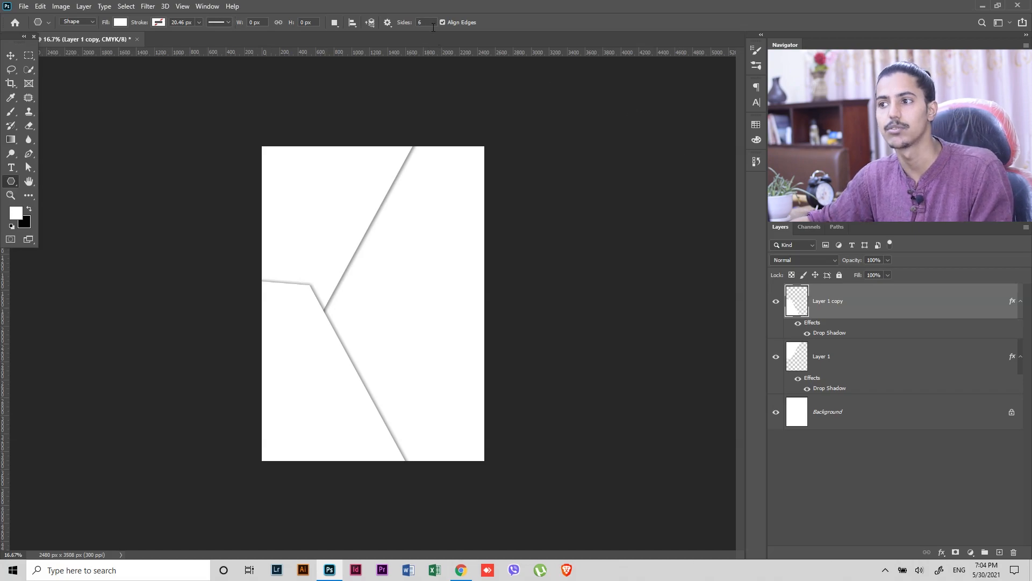
{"action": "type", "text": "6"}
{"action": "left_click_drag", "start_coordinate": [368, 288], "coordinate": [456, 340]}
{"action": "key", "text": "shift"}
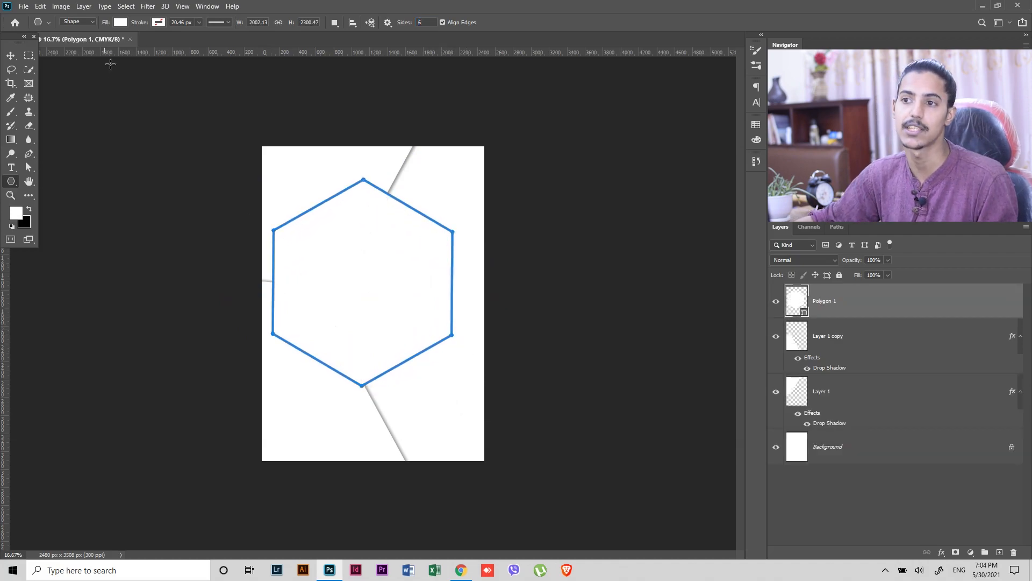
Fill the hexagon with red and give it a dark blue stroke from the recently used colors
{"action": "left_click", "coordinate": [120, 22]}
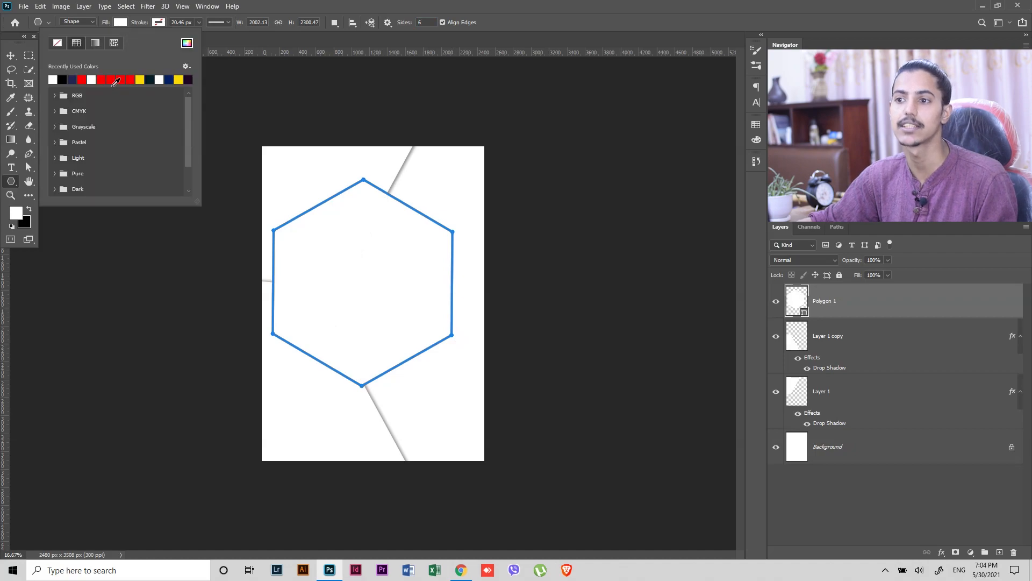
{"action": "left_click", "coordinate": [113, 81]}
{"action": "left_click", "coordinate": [161, 23]}
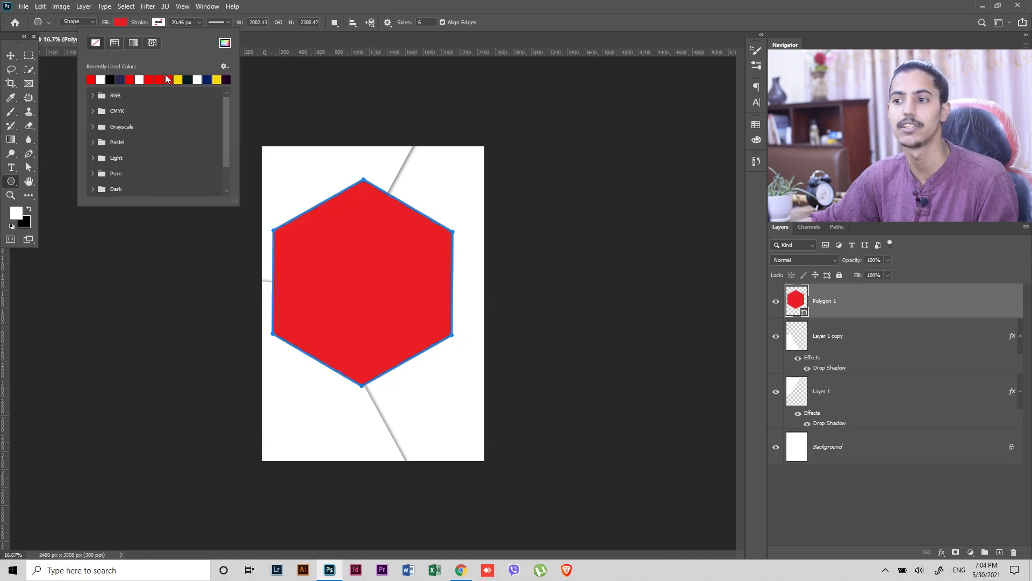
{"action": "left_click", "coordinate": [210, 80]}
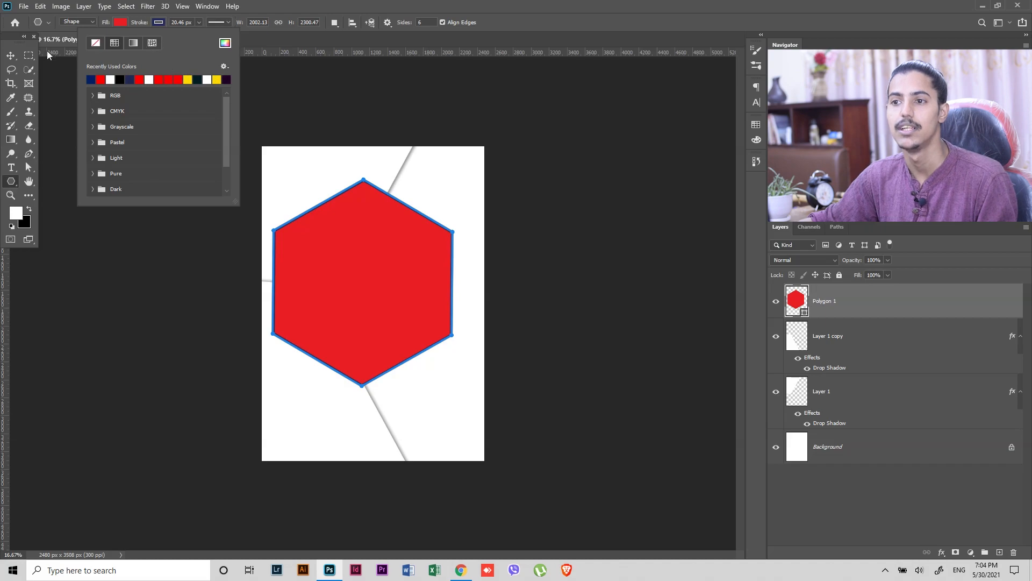
{"action": "left_click", "coordinate": [10, 58]}
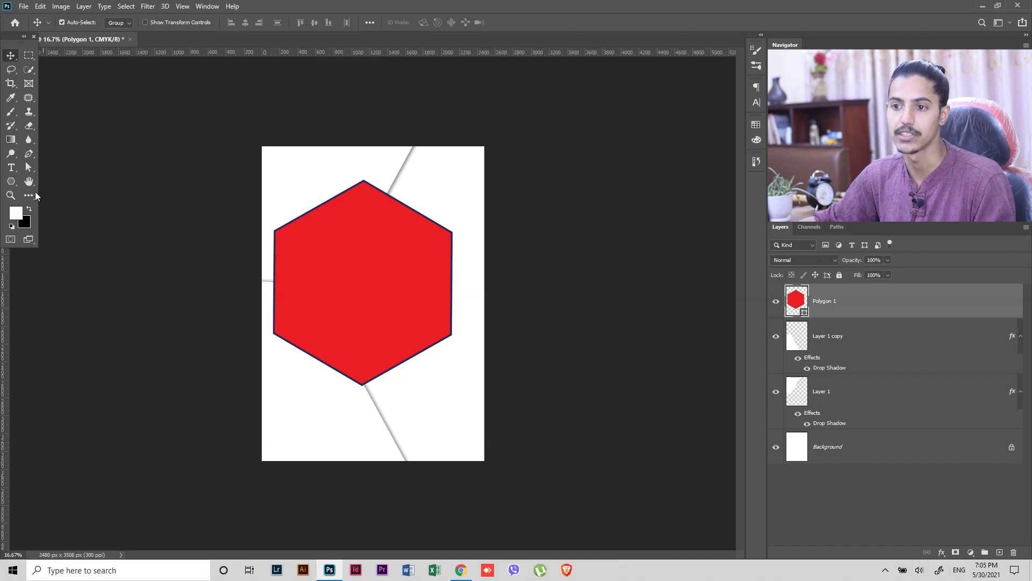
Replace the hexagon's solid stroke color with the purple-to-blue linear gradient preset
{"action": "key", "text": "u"}
{"action": "left_click", "coordinate": [158, 23]}
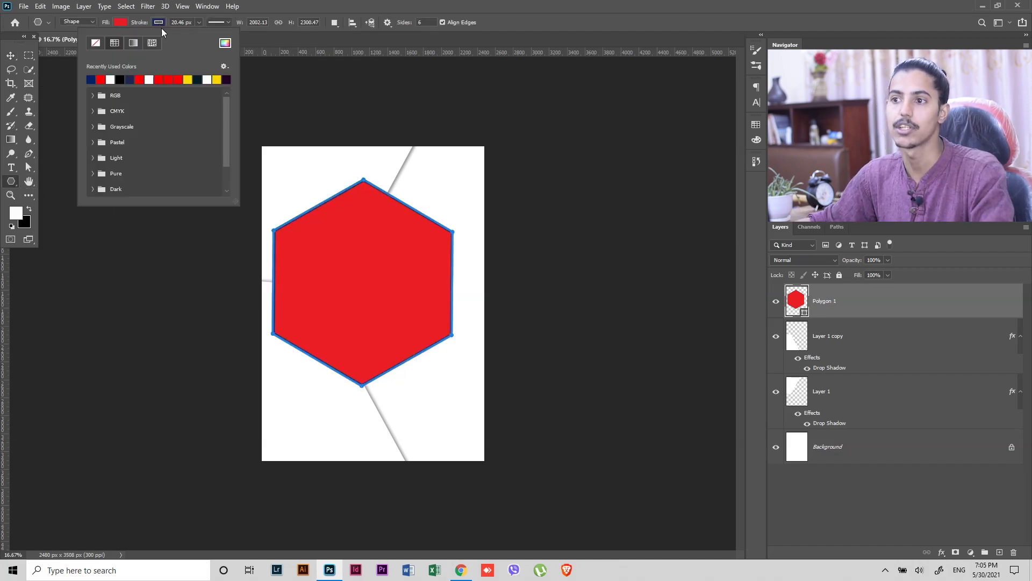
{"action": "left_click", "coordinate": [97, 44]}
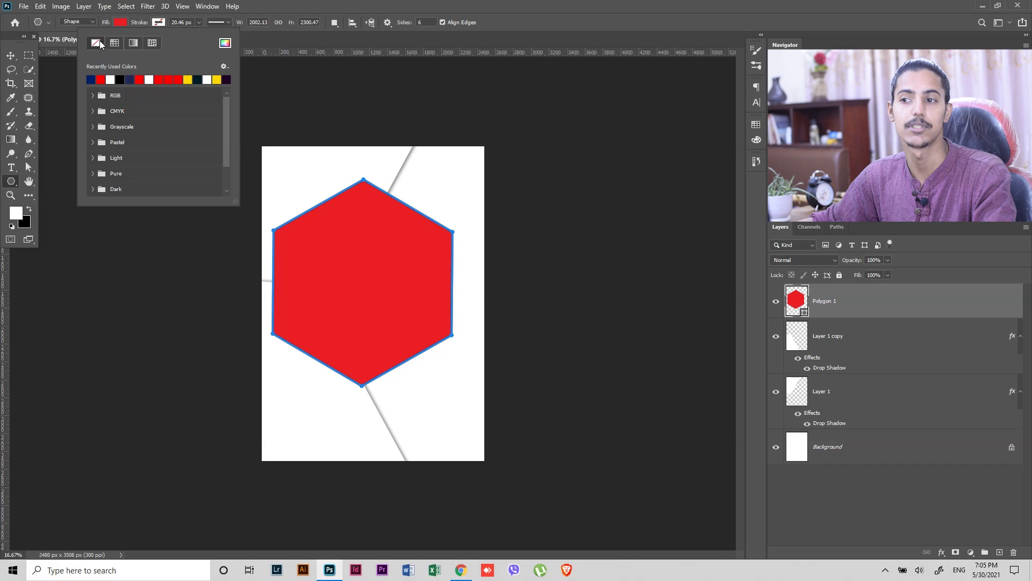
{"action": "left_click", "coordinate": [228, 44]}
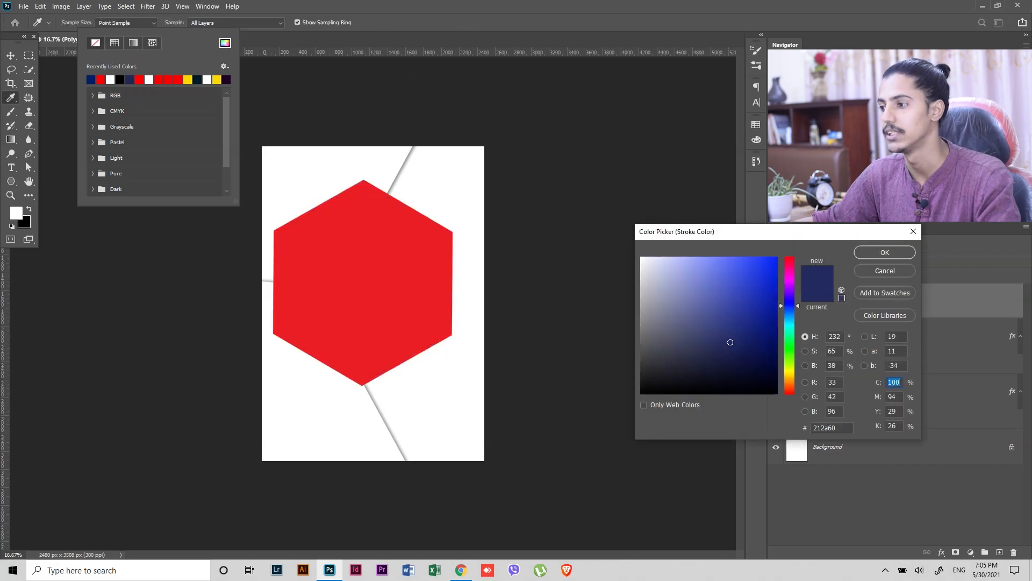
{"action": "key", "text": "Return"}
{"action": "left_click", "coordinate": [133, 43]}
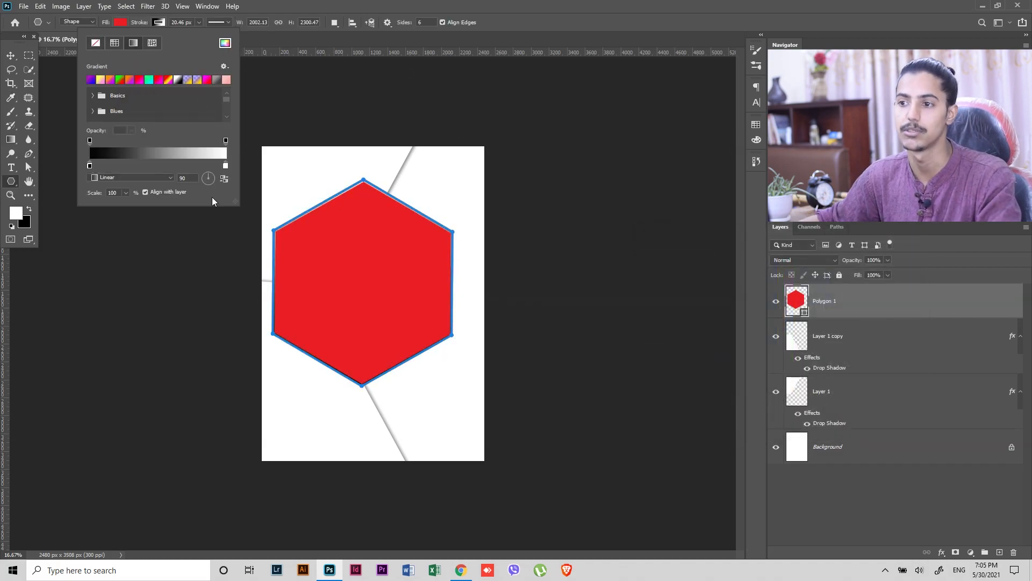
{"action": "left_click", "coordinate": [92, 79]}
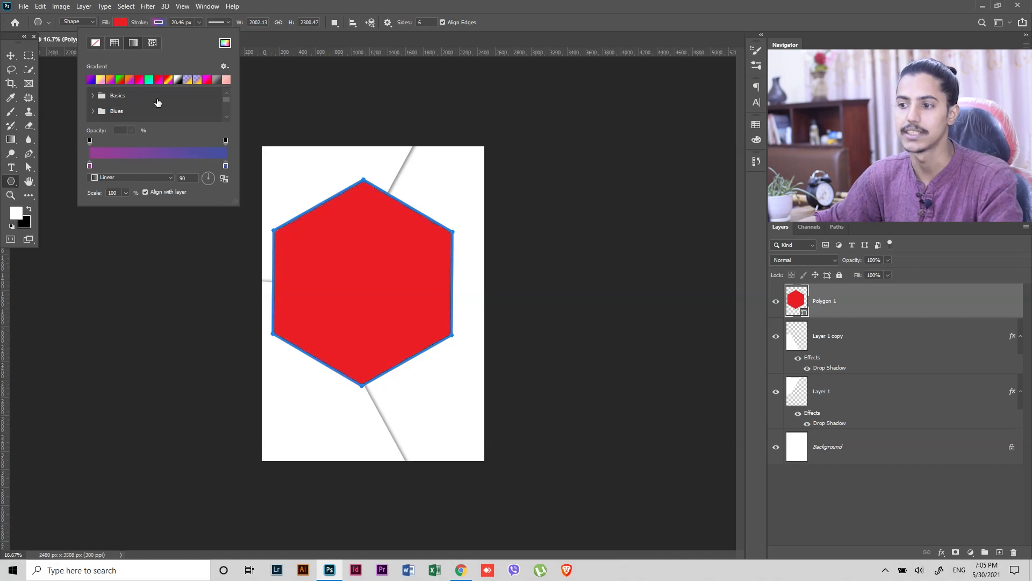
Widen the hexagon's gradient stroke to about 37.43 px
{"action": "left_click", "coordinate": [197, 24]}
{"action": "left_click", "coordinate": [208, 34]}
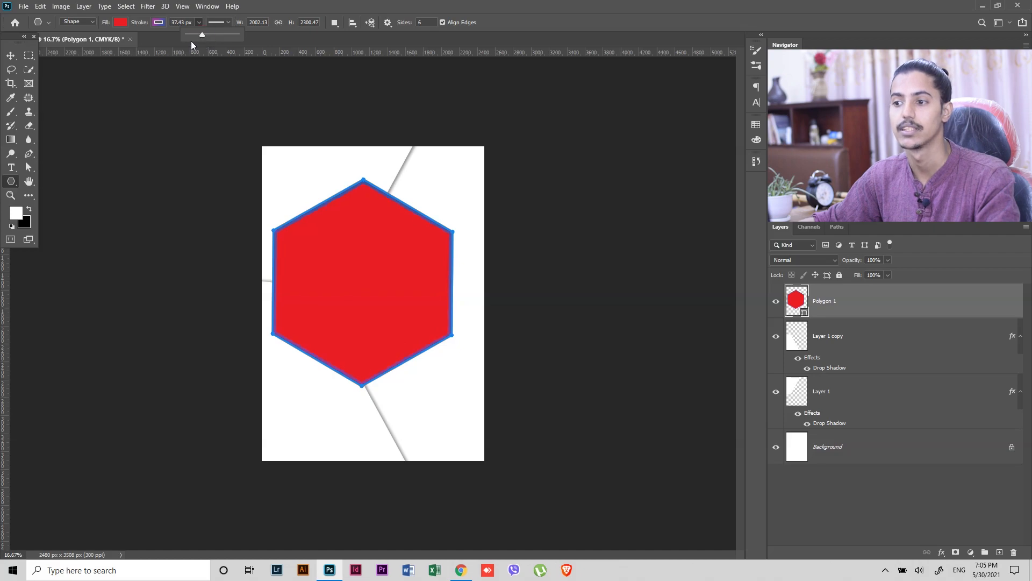
{"action": "key", "text": "v"}
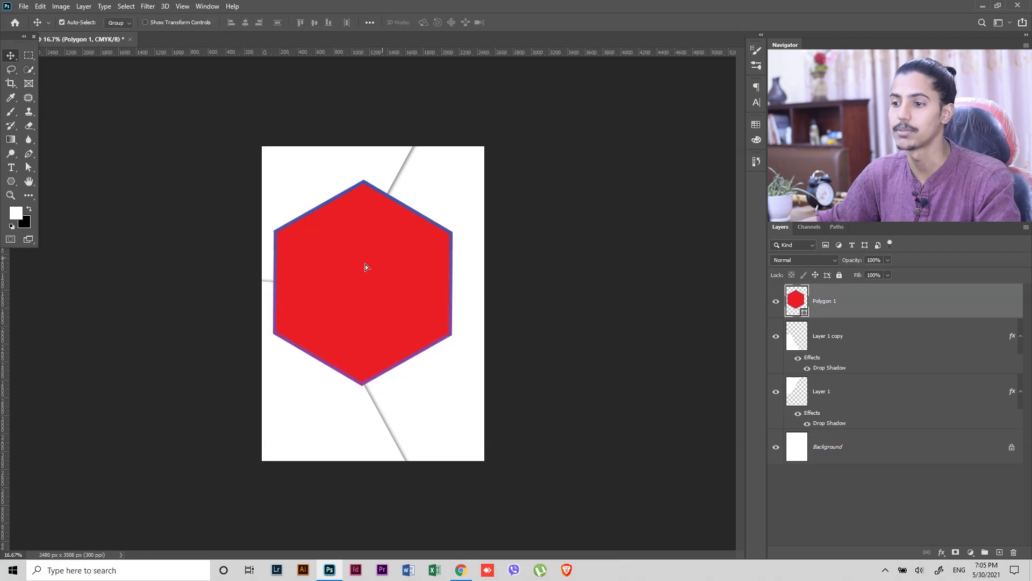
Move the hexagon partly off the page's left edge and scale it down proportionally to about 86%
{"action": "left_click_drag", "start_coordinate": [381, 255], "coordinate": [330, 269]}
{"action": "key", "text": "ctrl+t"}
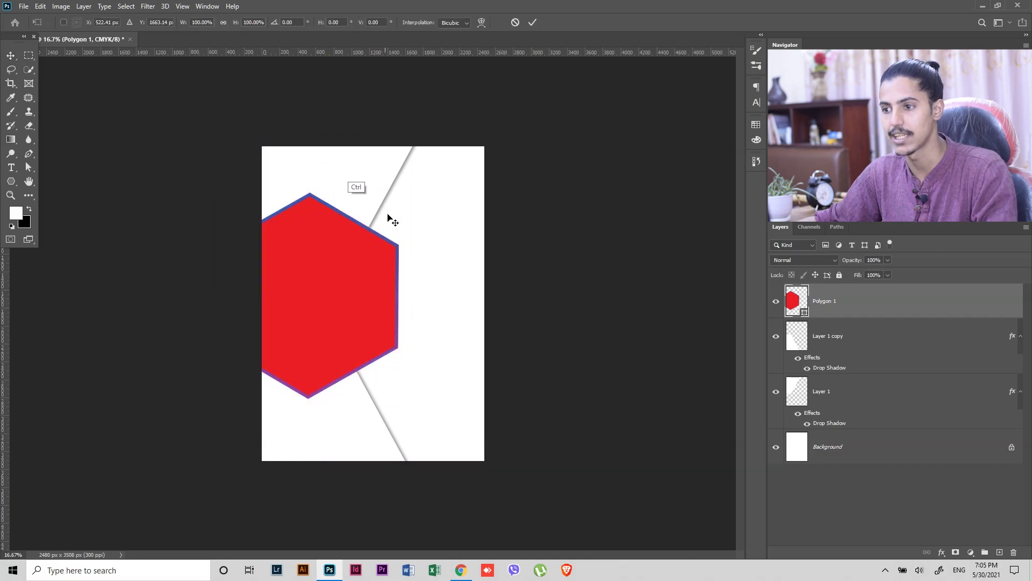
{"action": "left_click_drag", "start_coordinate": [406, 197], "coordinate": [387, 207]}
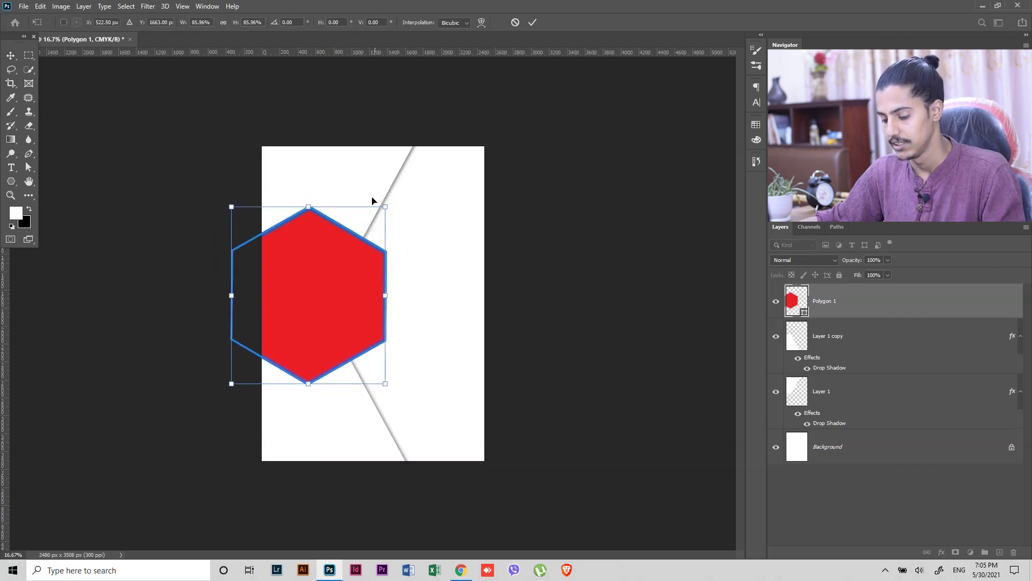
{"action": "key", "text": "Return"}
{"action": "left_click", "coordinate": [333, 291]}
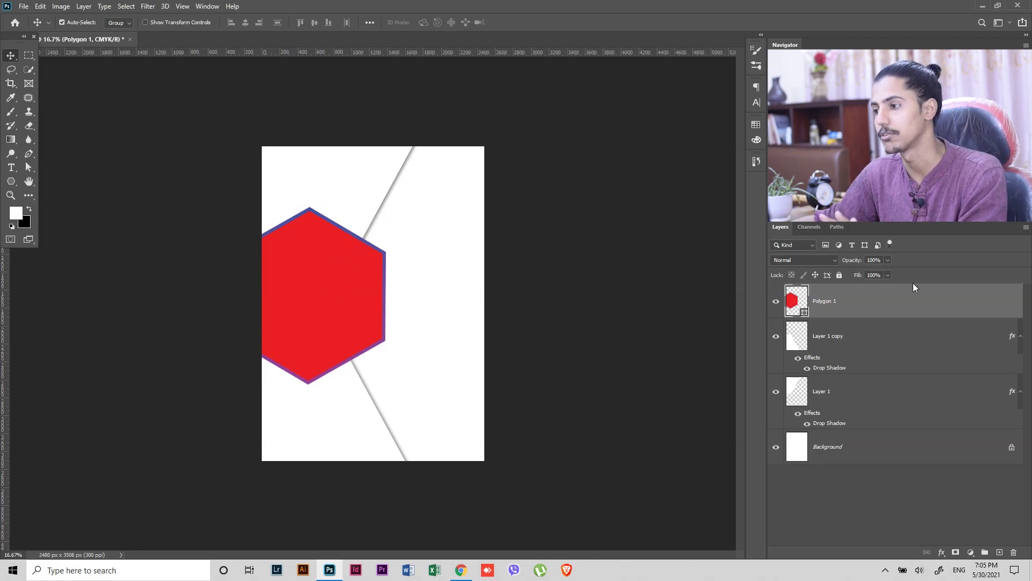
Try a Drop Shadow effect with about 21% opacity on the hexagon layer
{"action": "double_click", "coordinate": [1012, 309]}
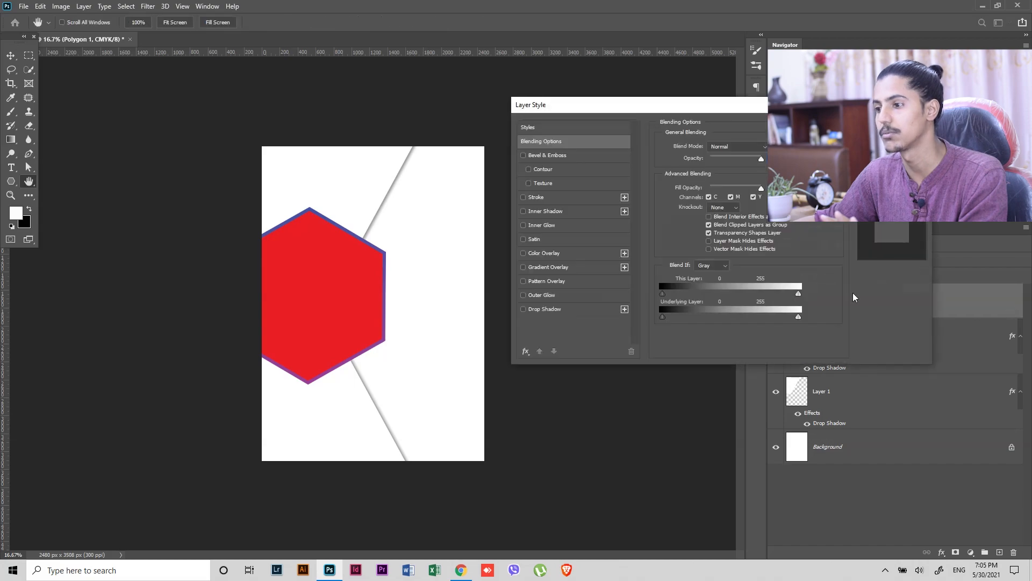
{"action": "left_click", "coordinate": [523, 309]}
{"action": "left_click", "coordinate": [545, 310]}
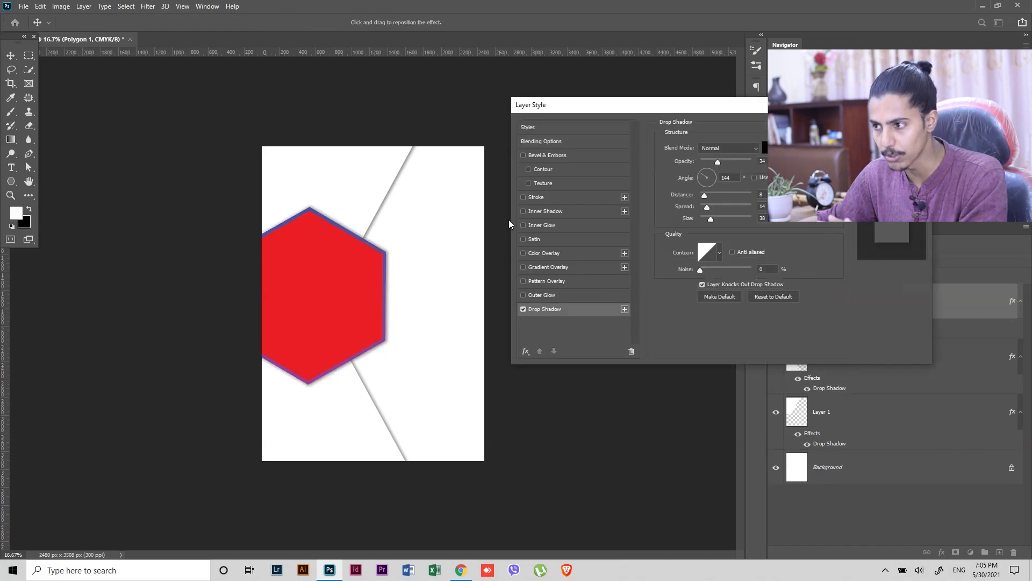
{"action": "left_click_drag", "start_coordinate": [720, 161], "coordinate": [710, 164]}
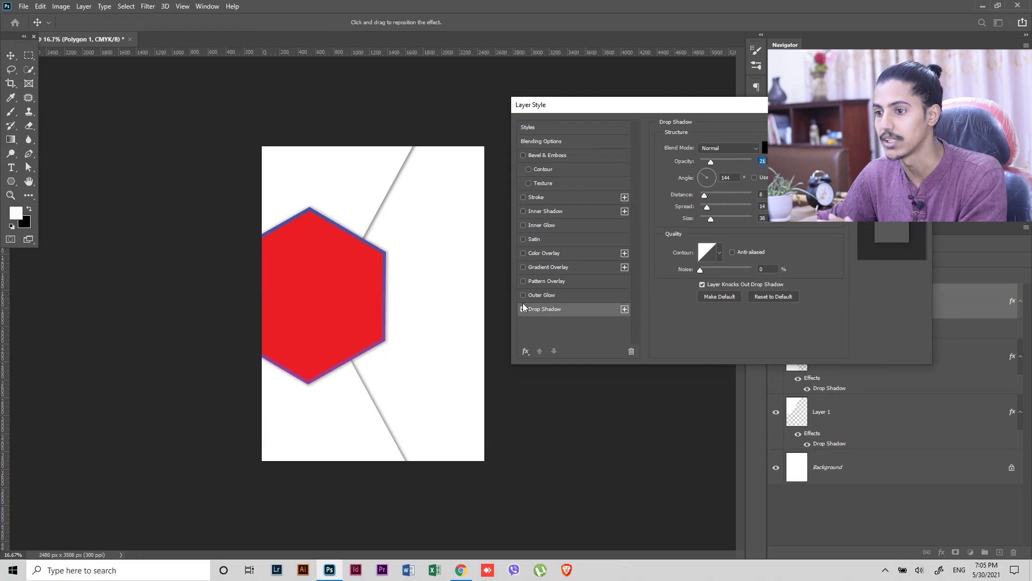
Try a white Stroke effect on the hexagon, comparing the Outside, Inside and Center positions, and close the layer style settings without keeping the effects
{"action": "left_click", "coordinate": [523, 197]}
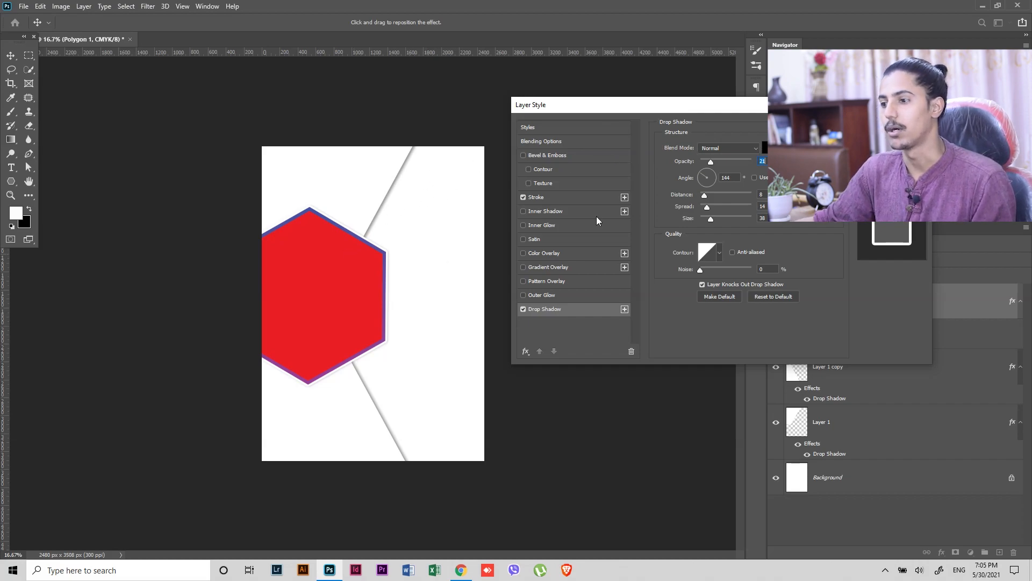
{"action": "left_click", "coordinate": [572, 200]}
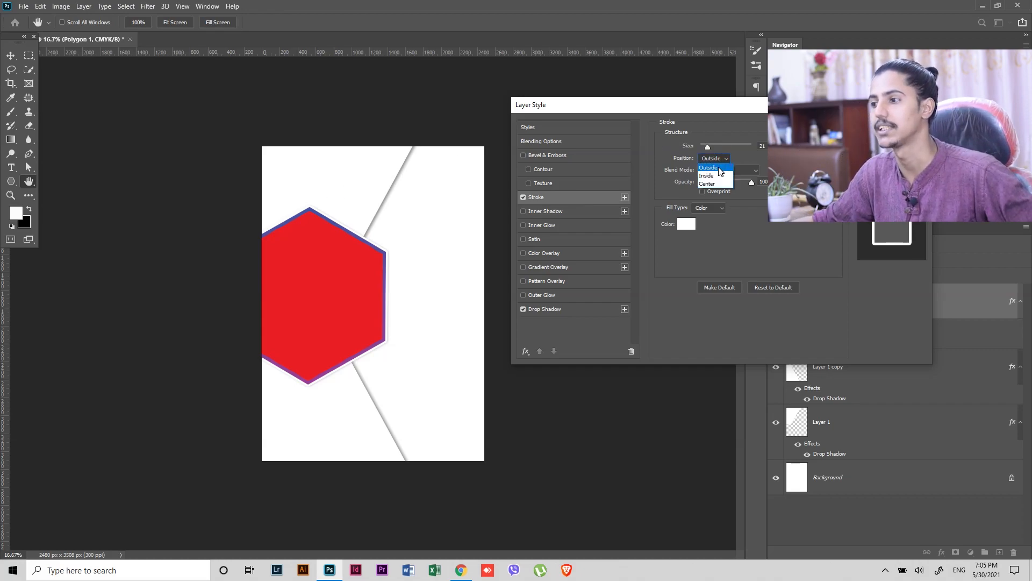
{"action": "left_click", "coordinate": [715, 175]}
{"action": "left_click", "coordinate": [719, 163]}
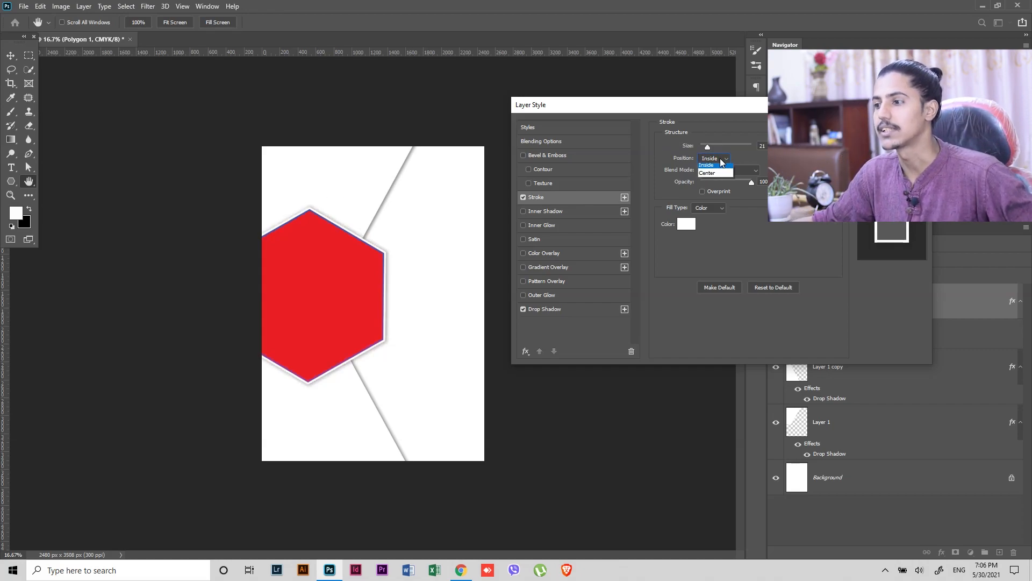
{"action": "left_click", "coordinate": [717, 173]}
{"action": "left_click", "coordinate": [719, 160]}
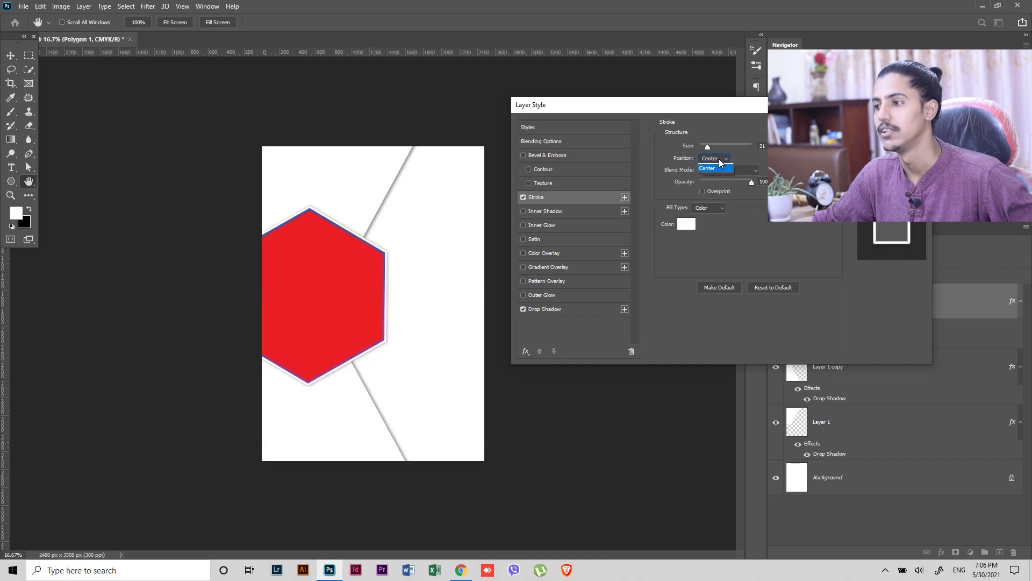
{"action": "left_click", "coordinate": [715, 163]}
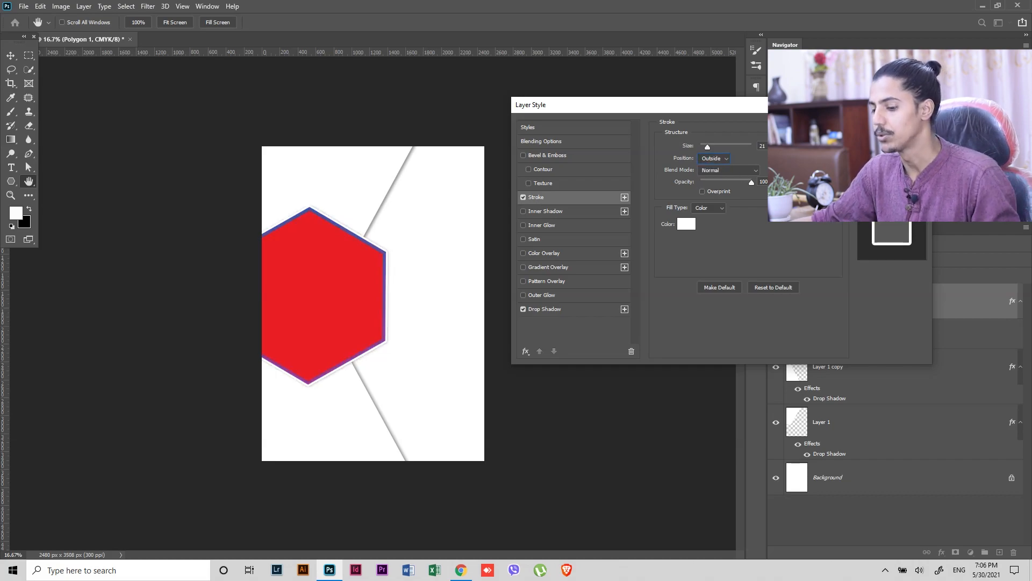
{"action": "key", "text": "Return"}
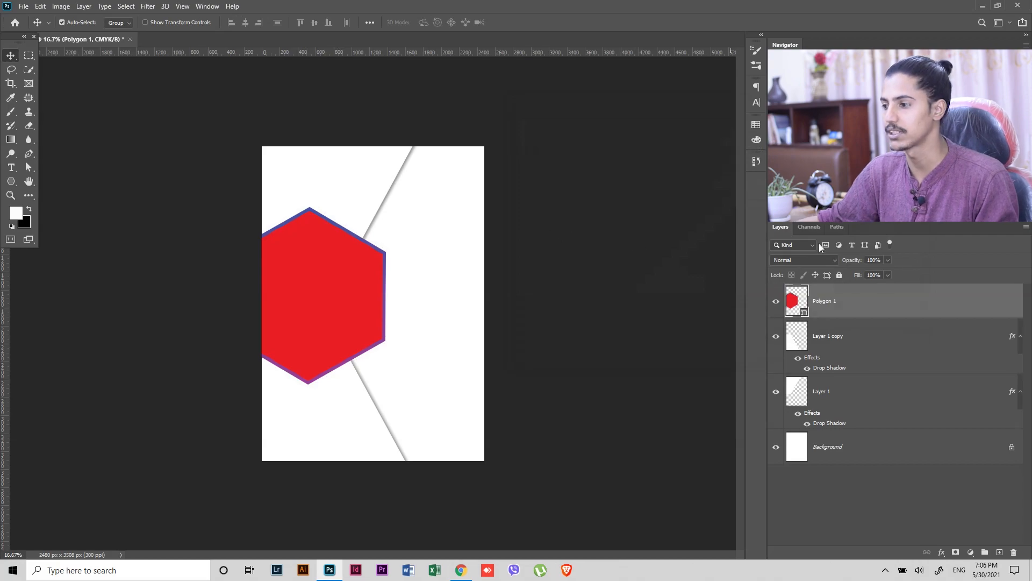
Hide every layer except the Background and make a square marquee selection near the middle of the page
{"action": "left_click", "coordinate": [776, 447], "text": "alt"}
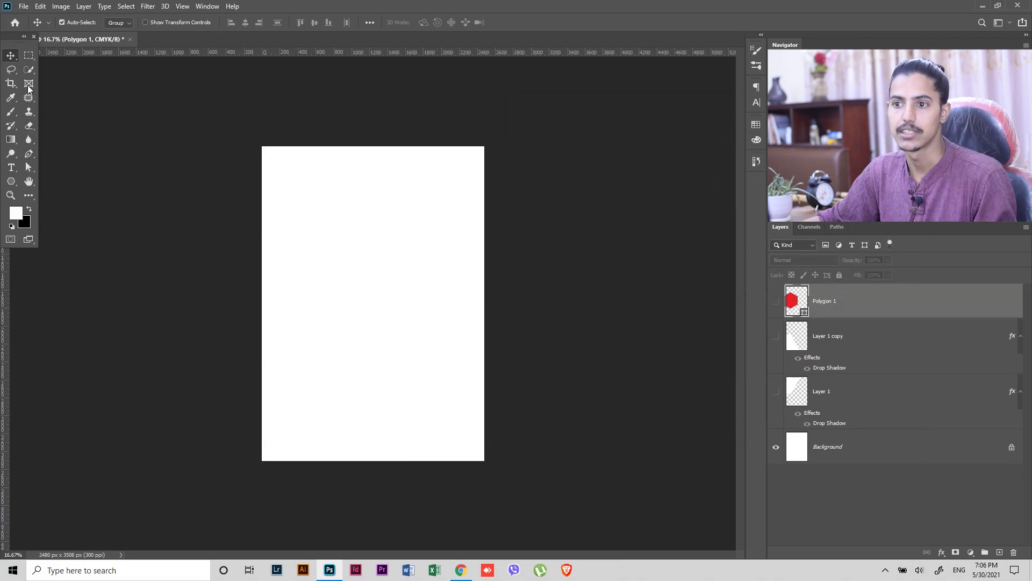
{"action": "left_click", "coordinate": [29, 55]}
{"action": "left_click_drag", "start_coordinate": [310, 243], "coordinate": [472, 353]}
Fill the square selection with black on a new layer and deselect it
{"action": "key", "text": "d"}
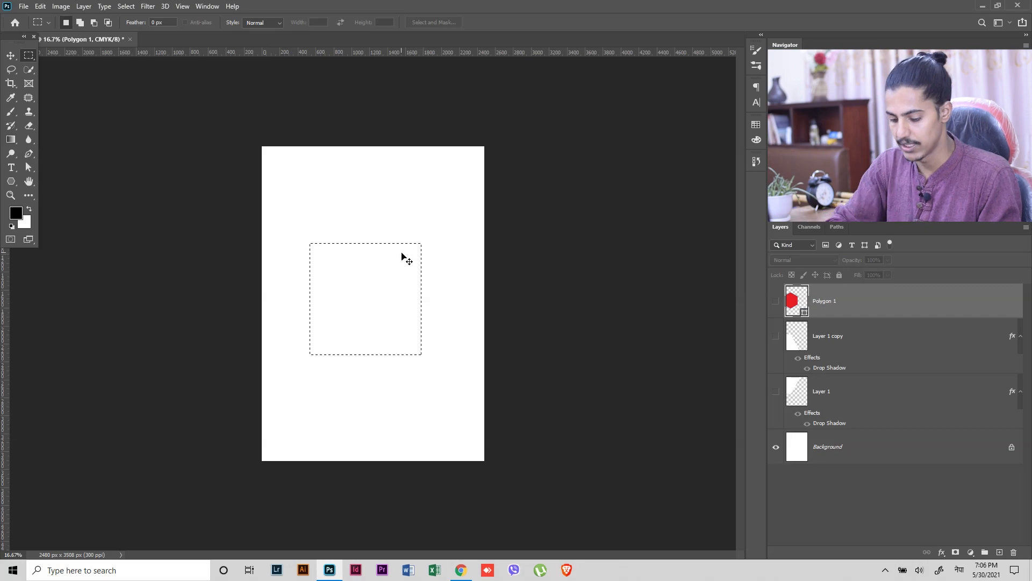
{"action": "key", "text": "ctrl+shift+n"}
{"action": "key", "text": "Return"}
{"action": "key", "text": "alt+BackSpace"}
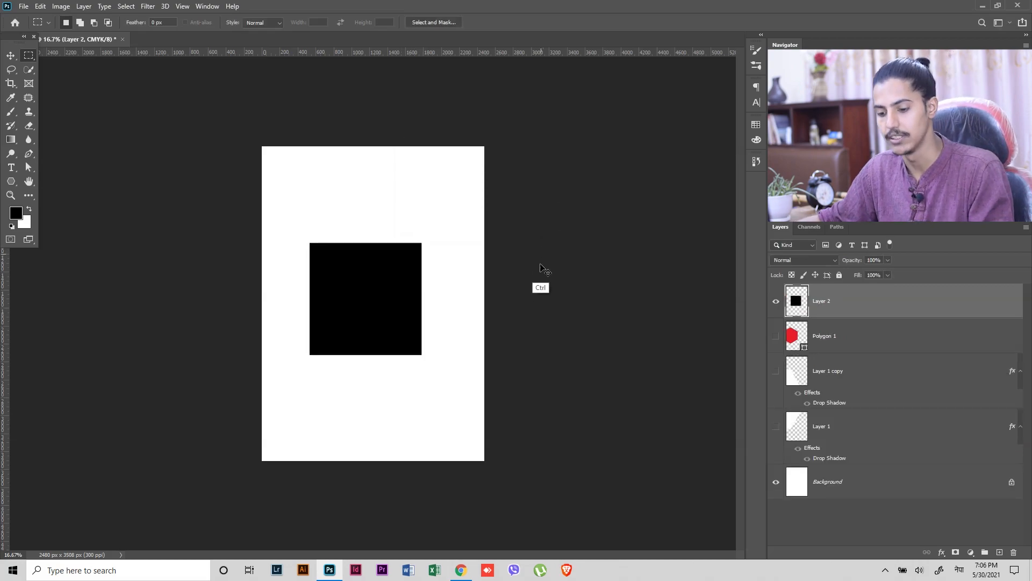
{"action": "key", "text": "ctrl+d"}
Add a white 21 px Stroke effect positioned outside to the black square's layer
{"action": "left_click_drag", "start_coordinate": [383, 292], "coordinate": [396, 317]}
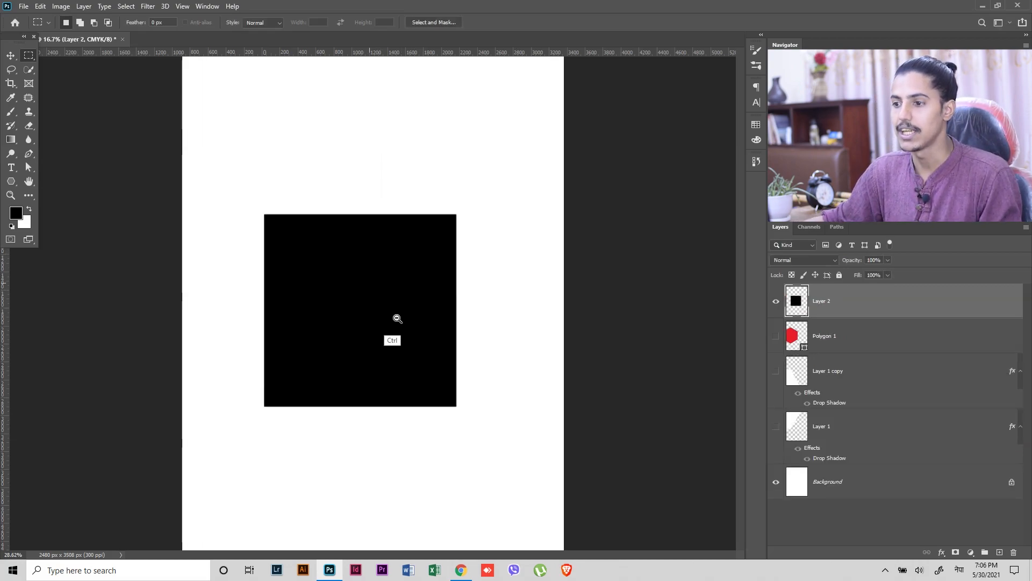
{"action": "double_click", "coordinate": [1015, 310]}
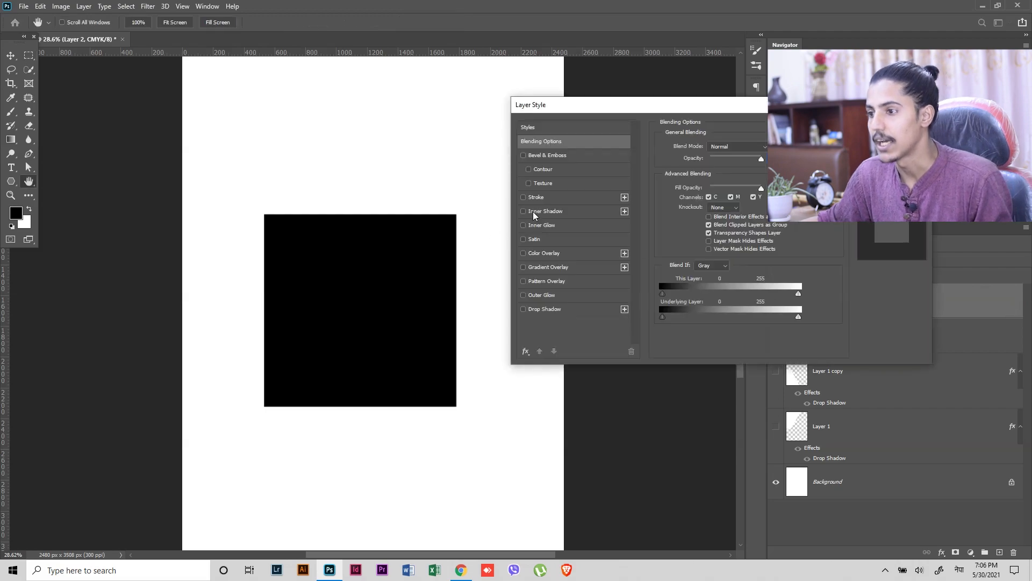
{"action": "left_click", "coordinate": [524, 197]}
{"action": "left_click", "coordinate": [536, 197]}
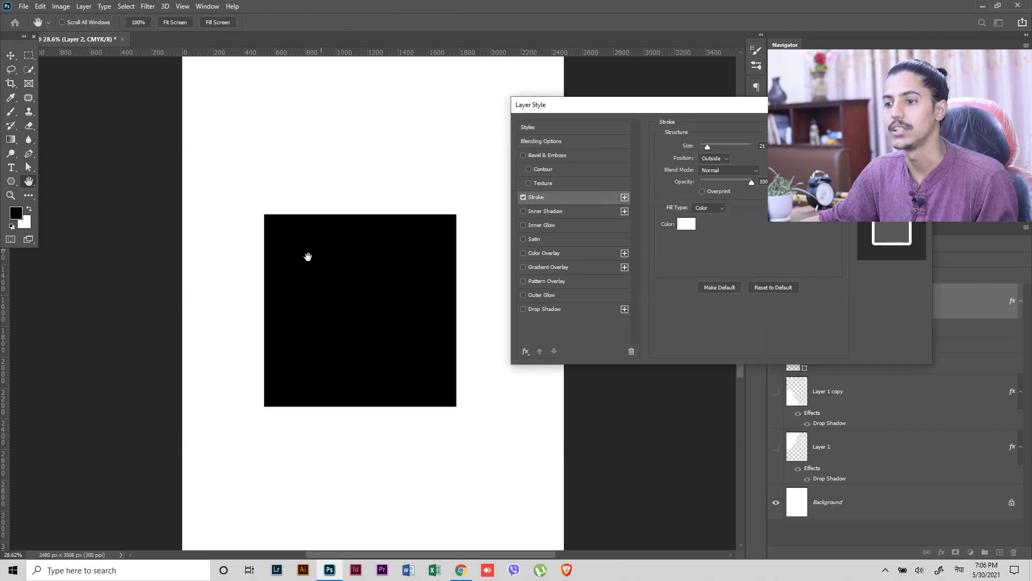
{"action": "key", "text": "Return"}
{"action": "key", "text": "m"}
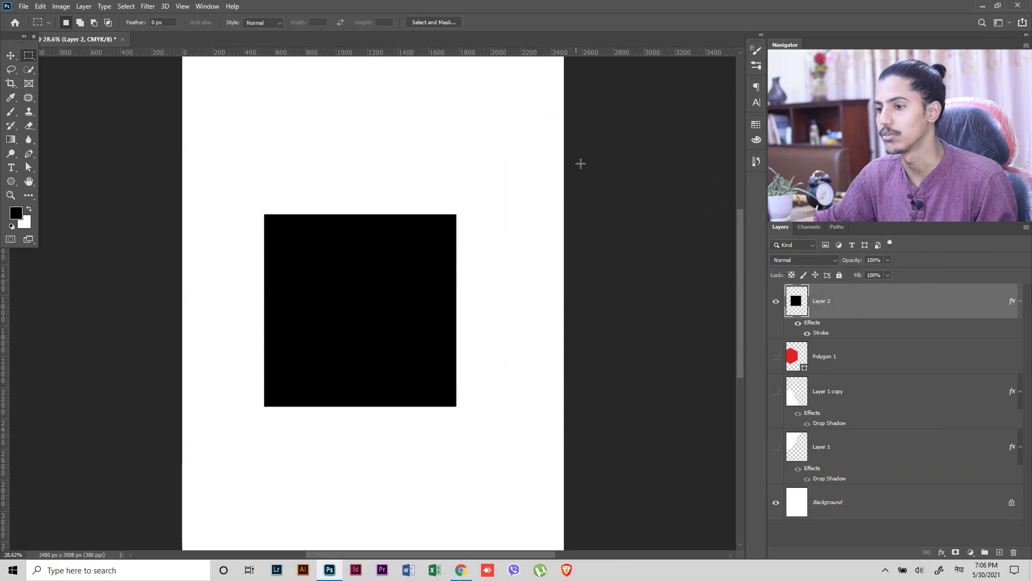
Set the black square's Stroke effect to about 188 px and color it red (ff0000)
{"action": "mouse_move", "coordinate": [339, 226]}
{"action": "left_mouse_down"}
{"action": "mouse_move", "coordinate": [330, 239]}
{"action": "mouse_move", "coordinate": [350, 242]}
{"action": "mouse_move", "coordinate": [332, 241]}
{"action": "left_mouse_up"}
{"action": "left_click_drag", "start_coordinate": [515, 272], "coordinate": [501, 194]}
{"action": "left_click", "coordinate": [1007, 295]}
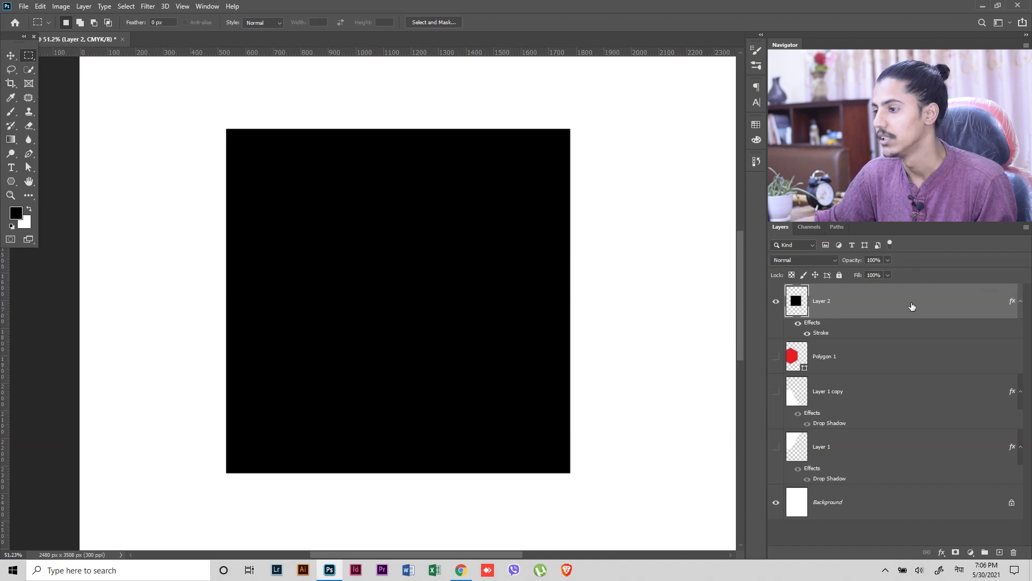
{"action": "double_click", "coordinate": [821, 333]}
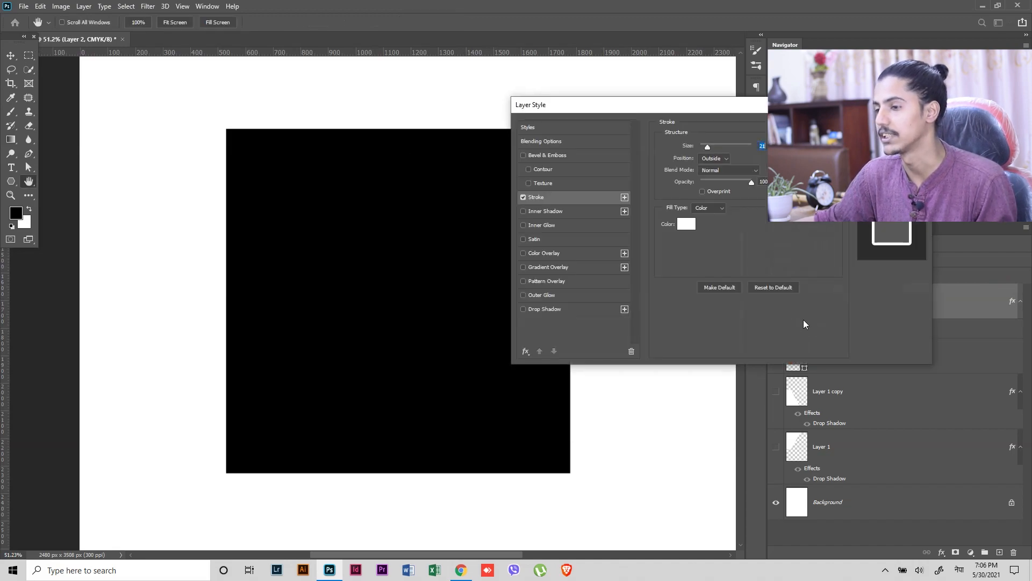
{"action": "left_click_drag", "start_coordinate": [708, 147], "coordinate": [741, 147]}
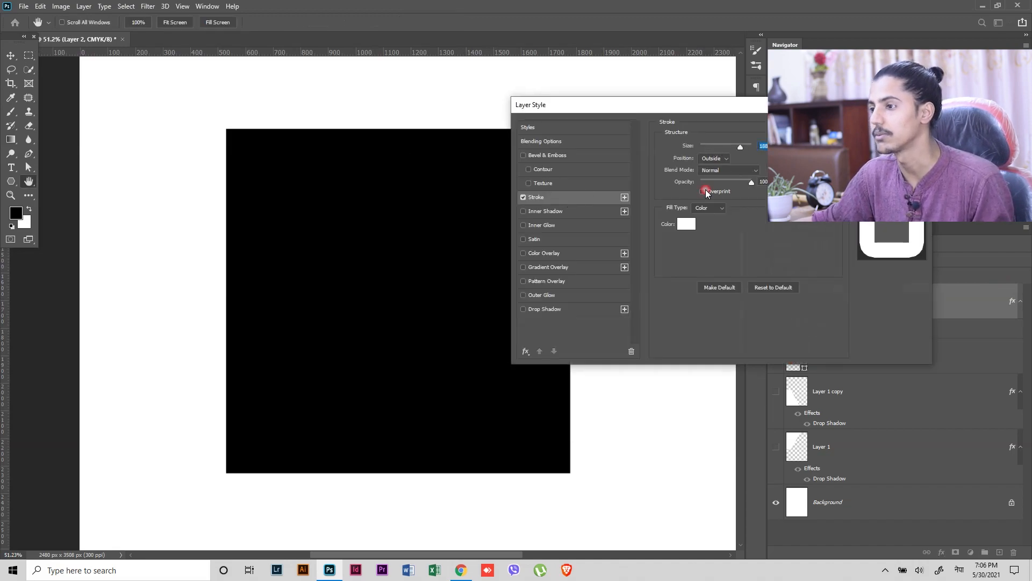
{"action": "left_click", "coordinate": [686, 224]}
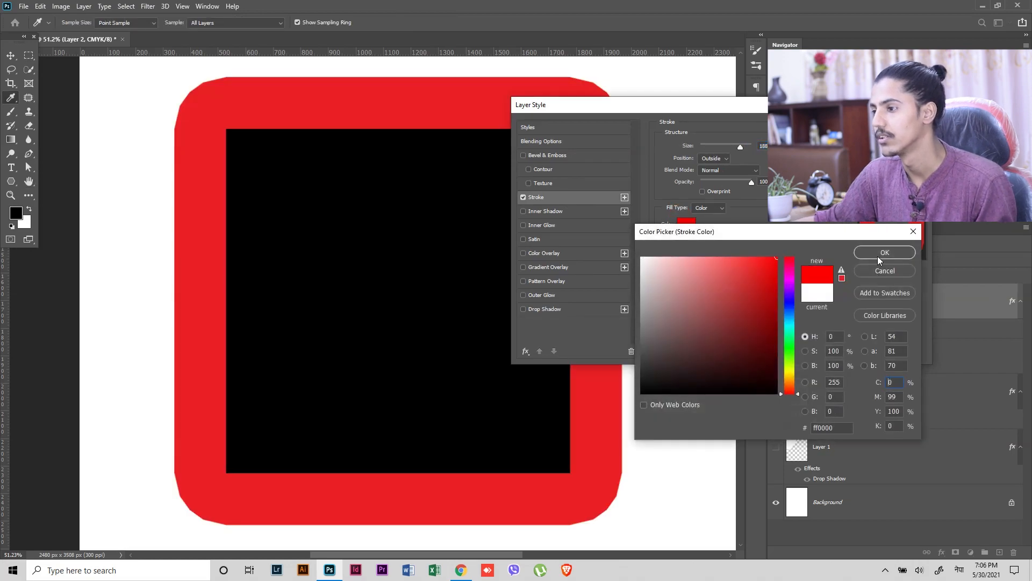
{"action": "left_click", "coordinate": [885, 252]}
Set the square's red stroke position to Inside and reduce its size to a thin border
{"action": "left_click", "coordinate": [721, 159]}
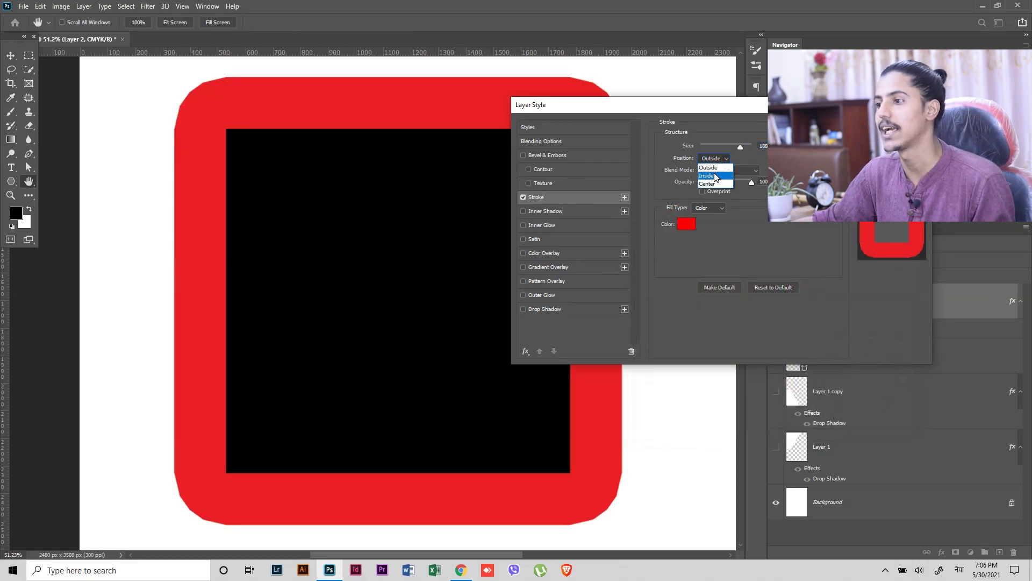
{"action": "left_click", "coordinate": [717, 160]}
{"action": "left_click_drag", "start_coordinate": [692, 106], "coordinate": [720, 163]}
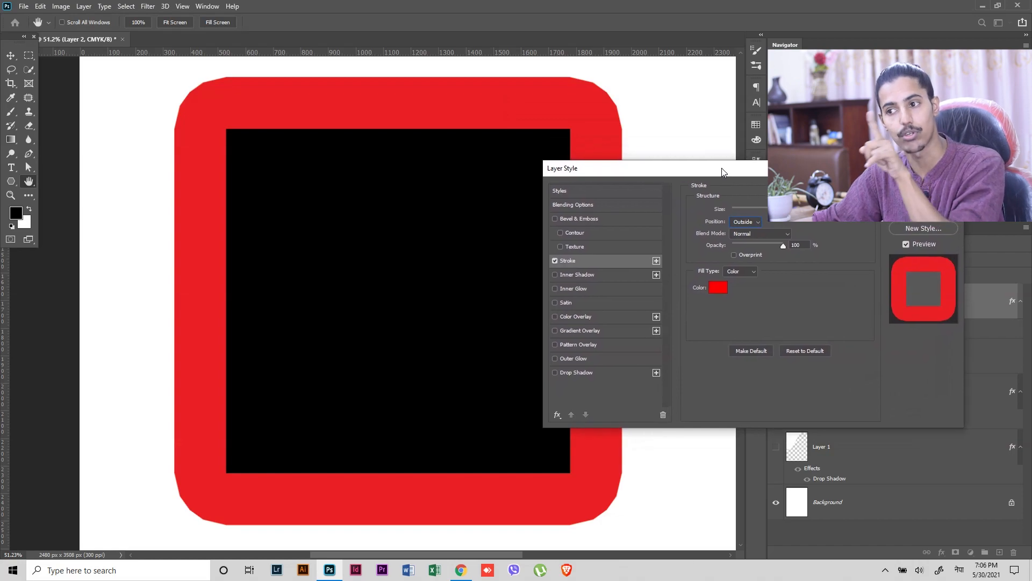
{"action": "left_click", "coordinate": [741, 216]}
{"action": "left_click", "coordinate": [747, 240]}
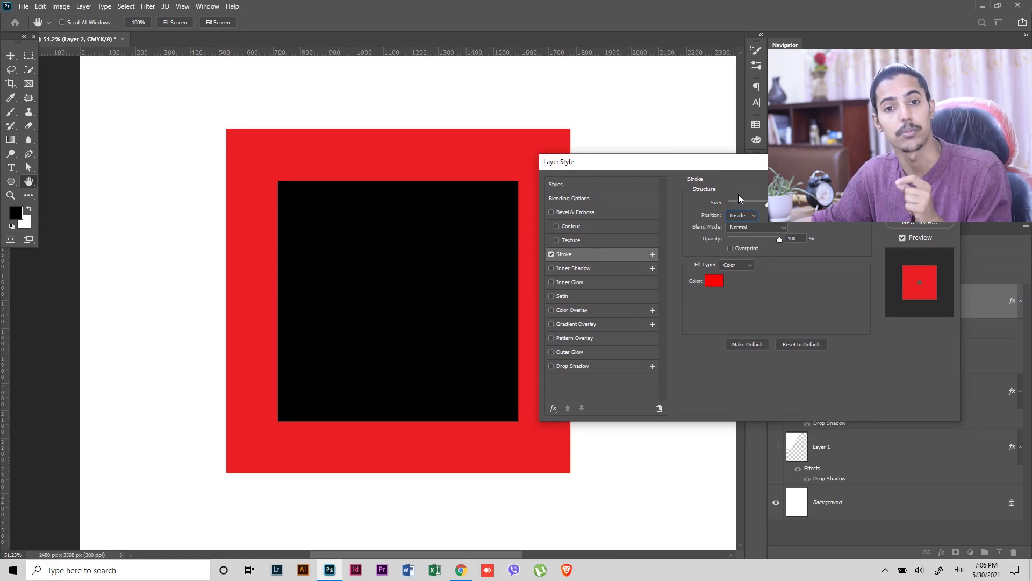
{"action": "left_click_drag", "start_coordinate": [766, 204], "coordinate": [736, 208]}
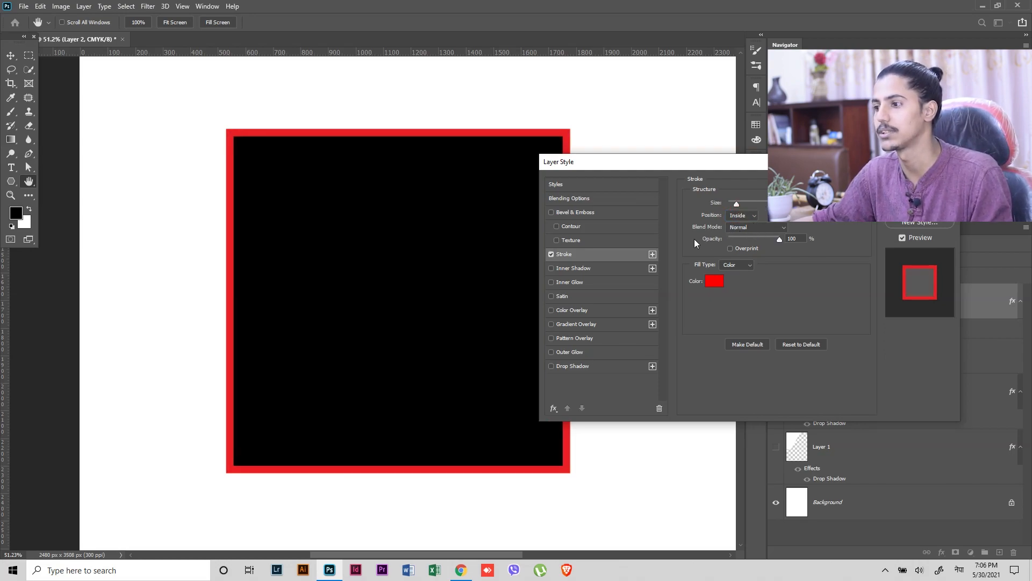
Delete the black square's layer and make the hidden layers visible again
{"action": "left_click", "coordinate": [746, 267]}
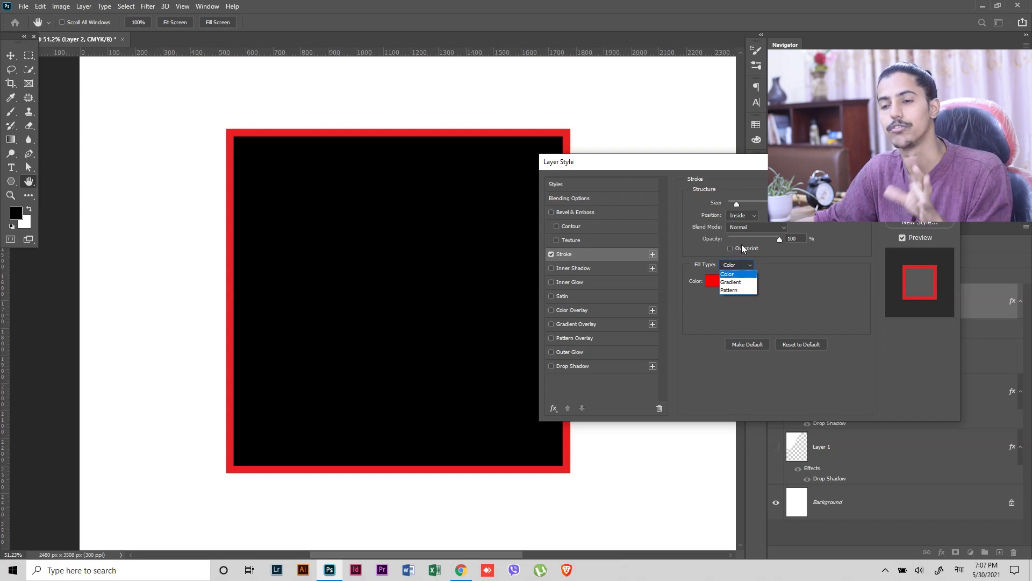
{"action": "left_click", "coordinate": [560, 256]}
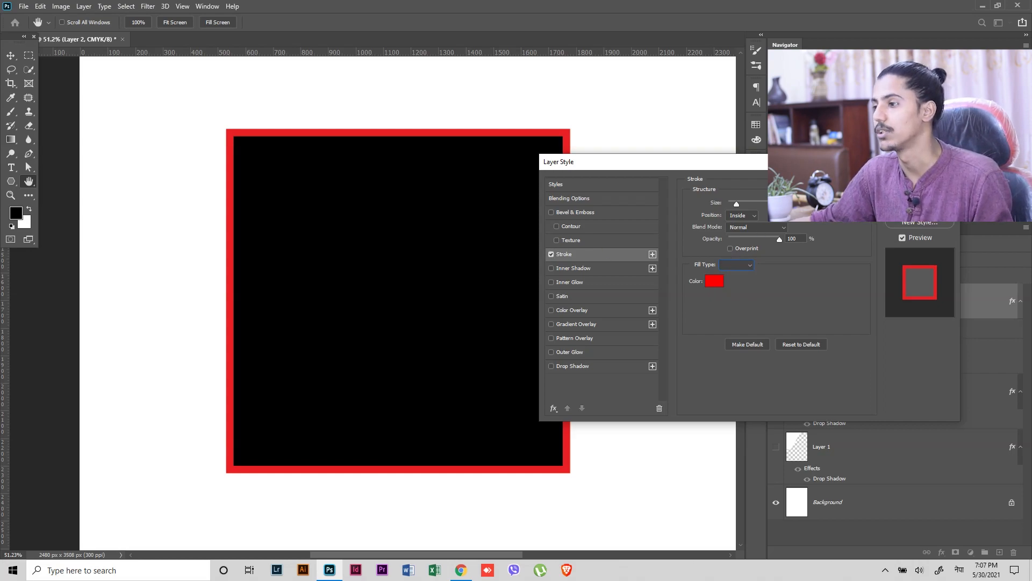
{"action": "left_click", "coordinate": [920, 202]}
{"action": "key", "text": "ctrl+minus"}
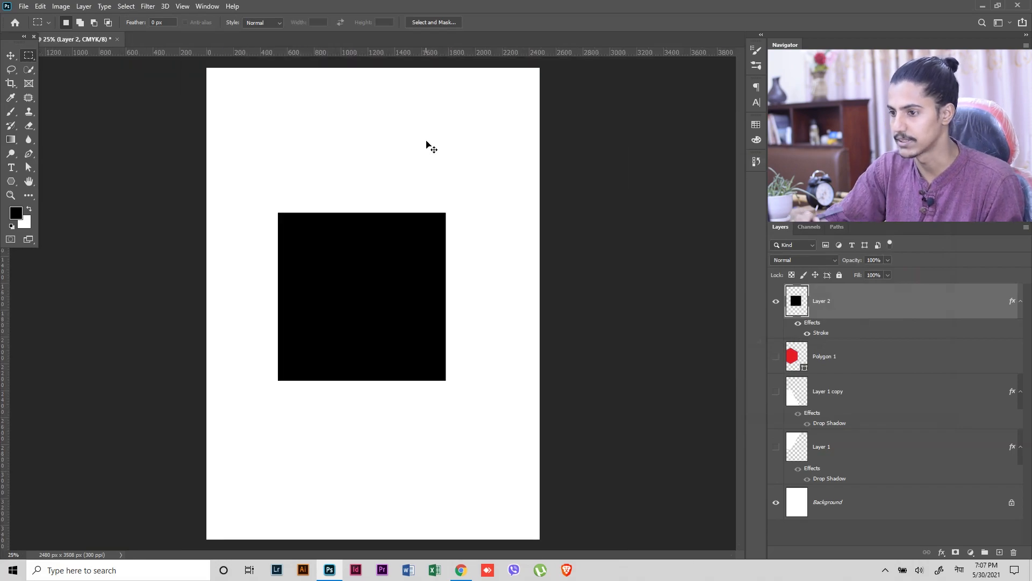
{"action": "key", "text": "Delete"}
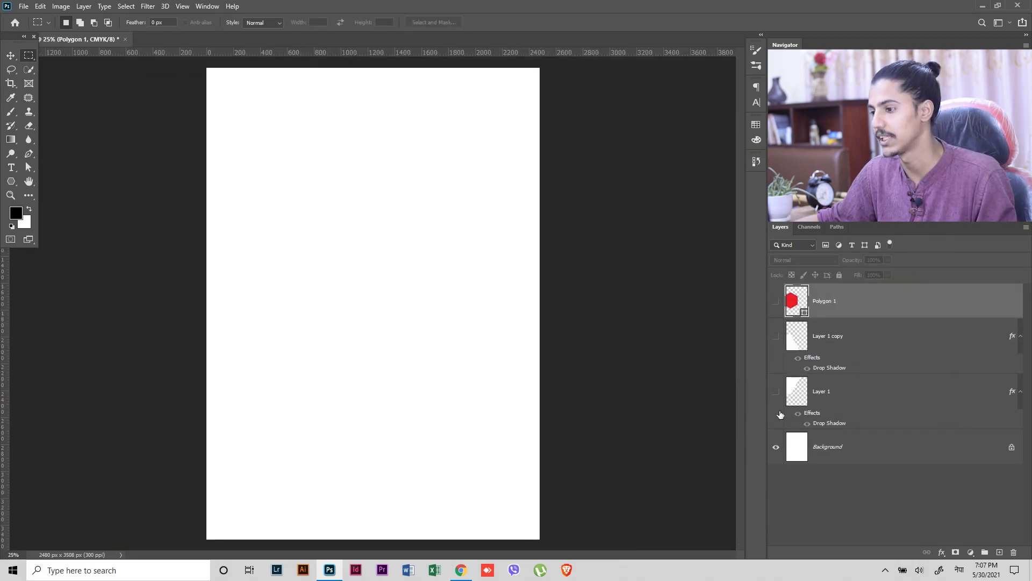
{"action": "left_click", "coordinate": [776, 456], "text": "alt"}
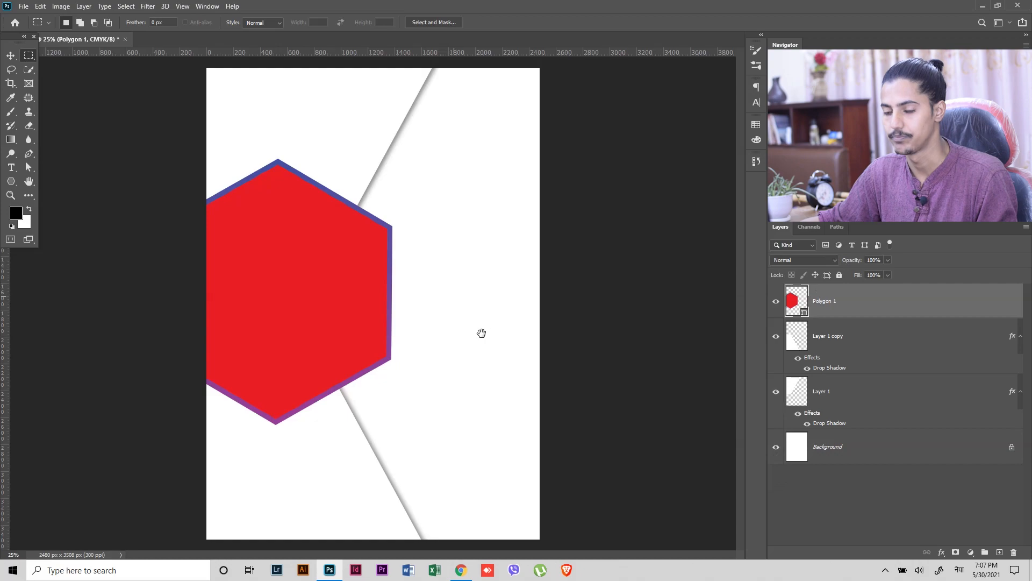
Isolate the Layer 1 copy and Polygon 1 layers in turn, and restore the visibility of all layers
{"action": "key", "text": "ctrl+minus"}
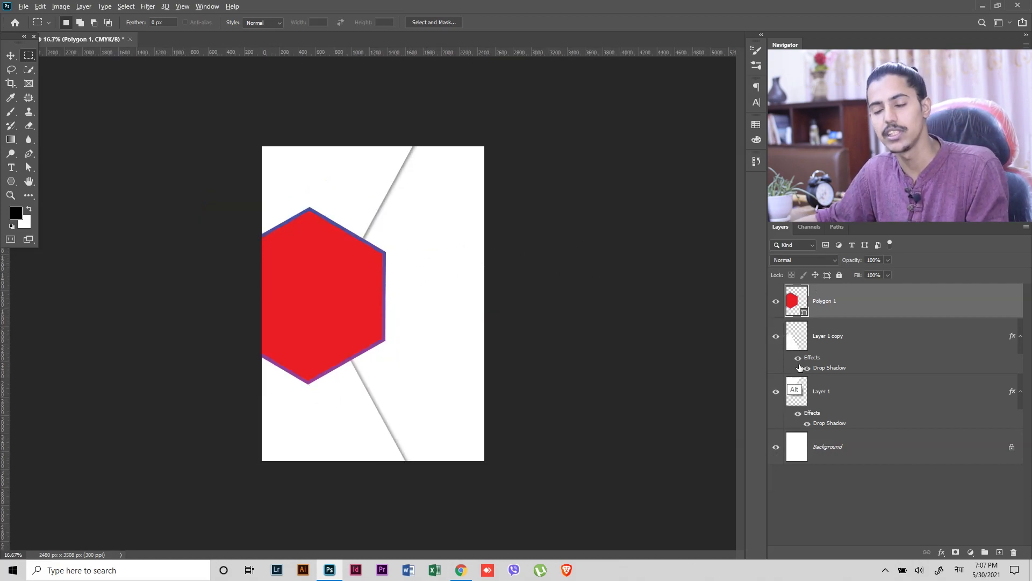
{"action": "key", "text": "alt"}
{"action": "left_click", "coordinate": [777, 338], "text": "alt"}
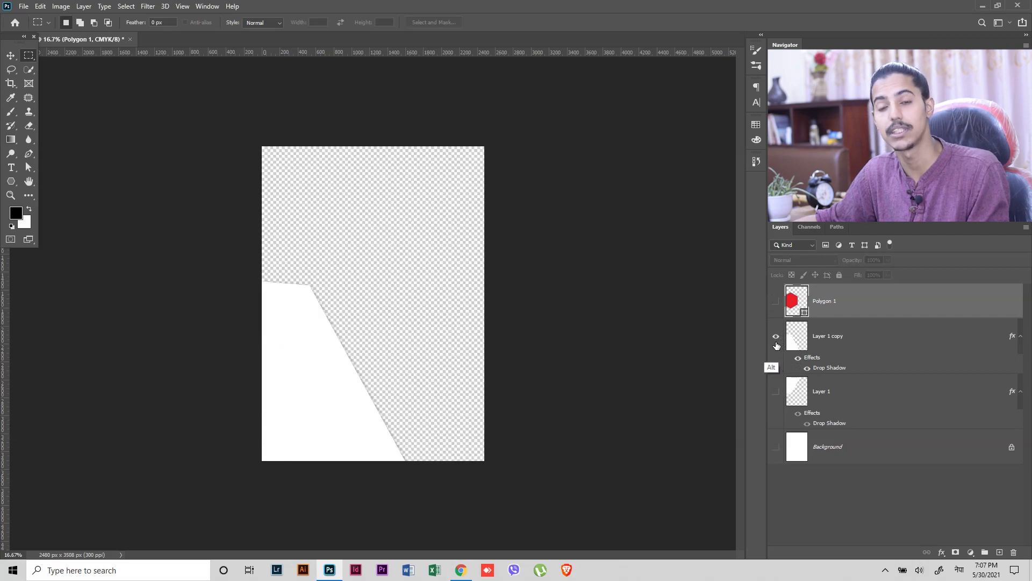
{"action": "left_click", "coordinate": [777, 338], "text": "alt"}
{"action": "left_click", "coordinate": [776, 302], "text": "alt"}
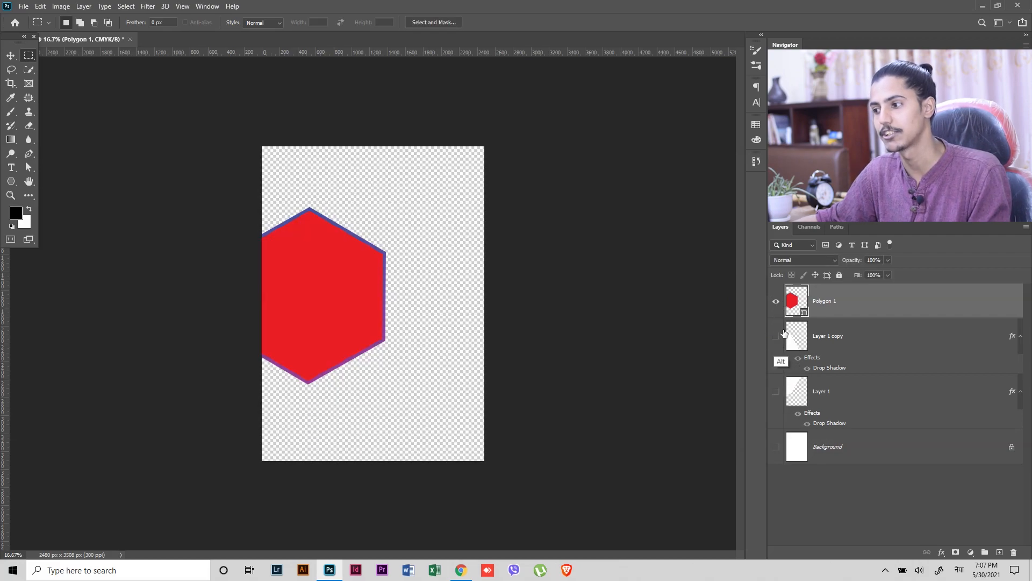
{"action": "left_click", "coordinate": [776, 391], "text": "alt"}
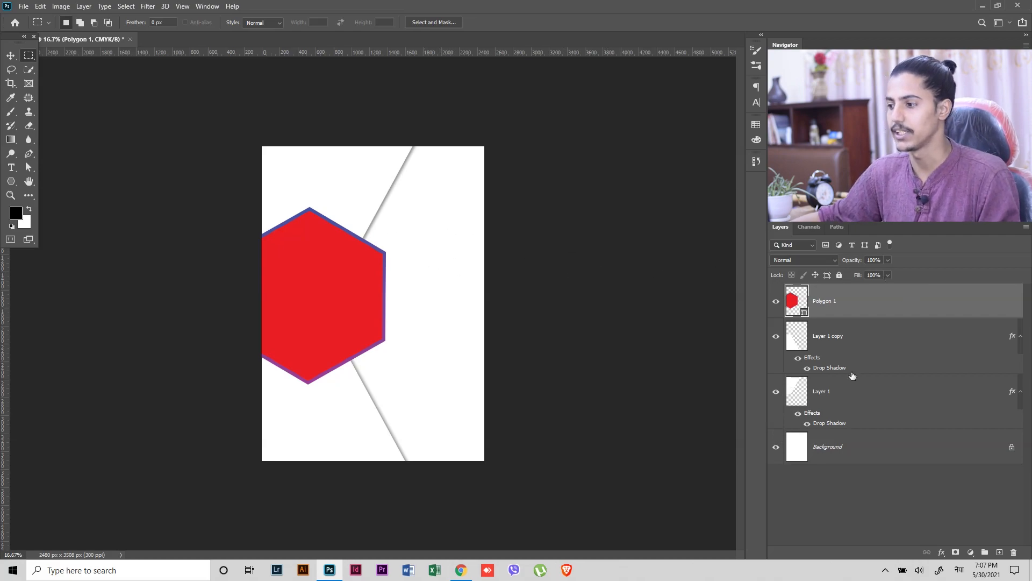
Try duplicating the Background layer, and undo the duplication
{"action": "left_click", "coordinate": [910, 450]}
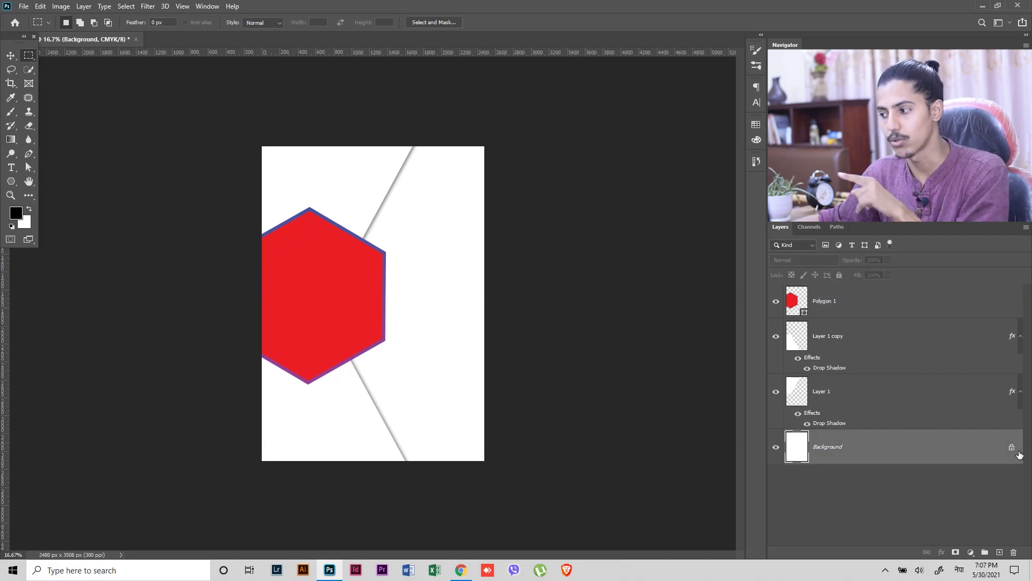
{"action": "key", "text": "ctrl+j"}
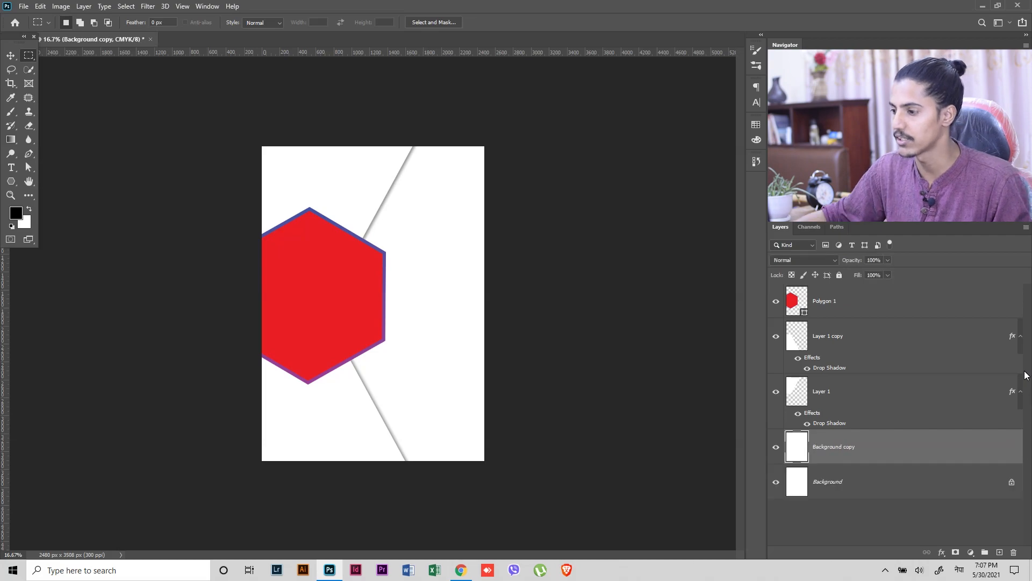
{"action": "key", "text": "ctrl+z"}
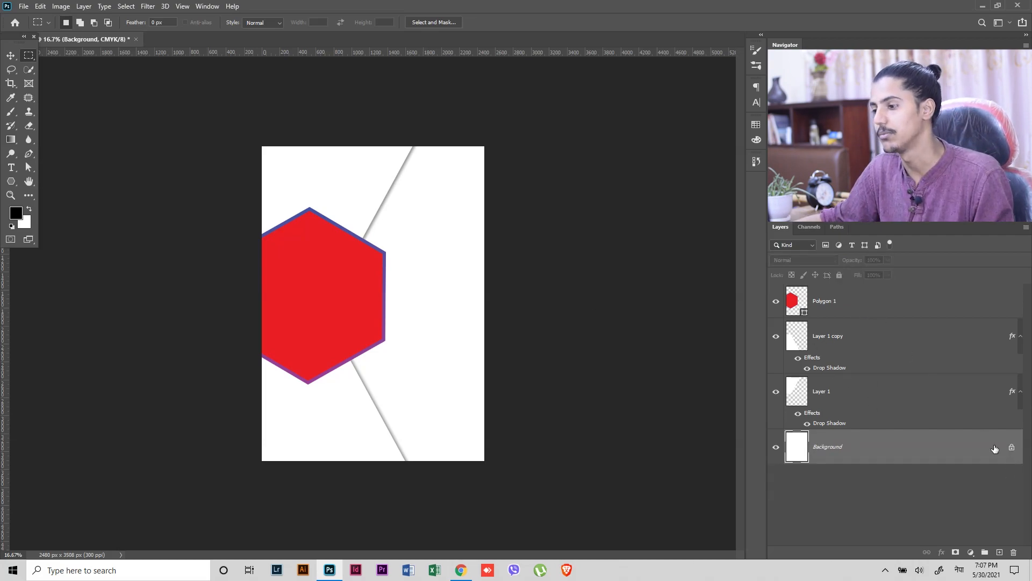
{"action": "key", "text": "ctrl+shift+n"}
{"action": "key", "text": "Escape"}
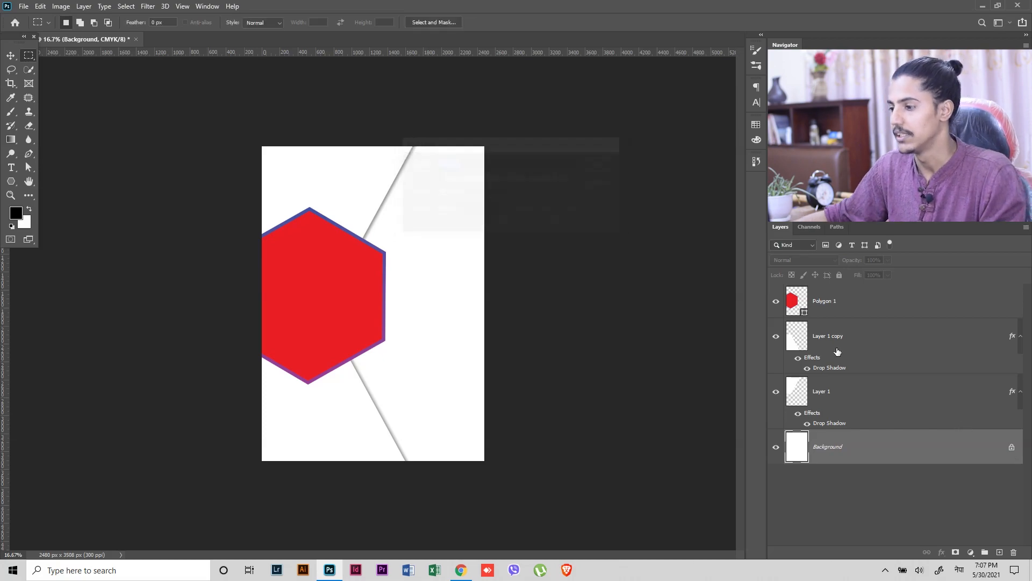
Try adding a linear 90° black-to-transparent Gradient fill layer above the Background
{"action": "left_click", "coordinate": [971, 552]}
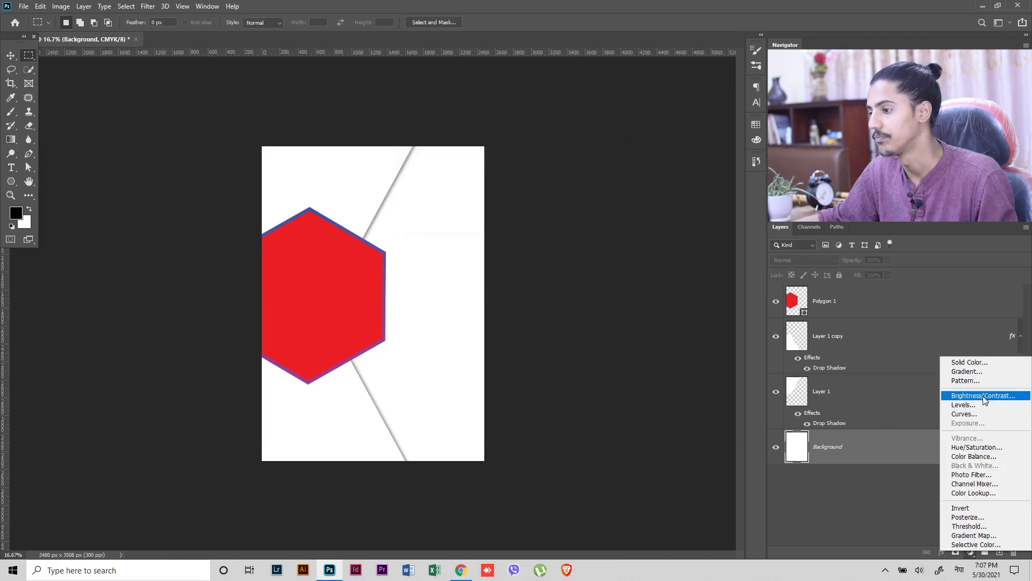
{"action": "left_click", "coordinate": [967, 371]}
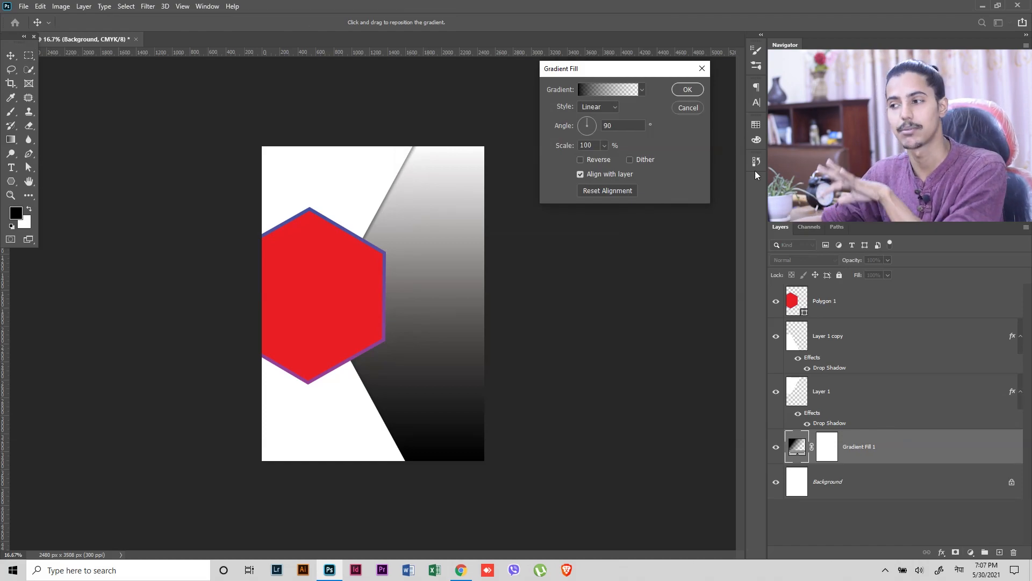
{"action": "key", "text": "Escape"}
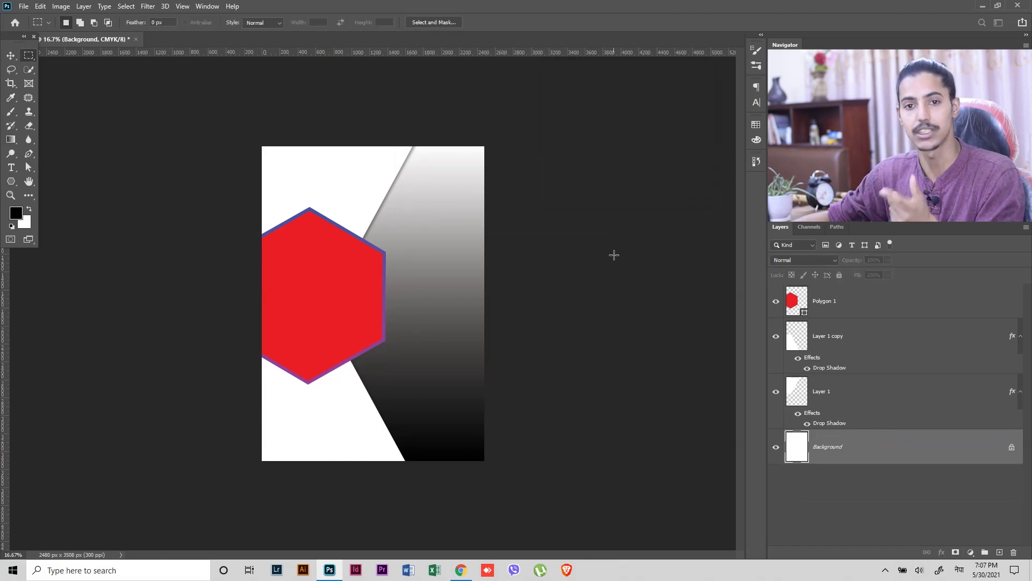
Create a new layer directly above the Background and fill it with white
{"action": "key", "text": "ctrl+shift+n"}
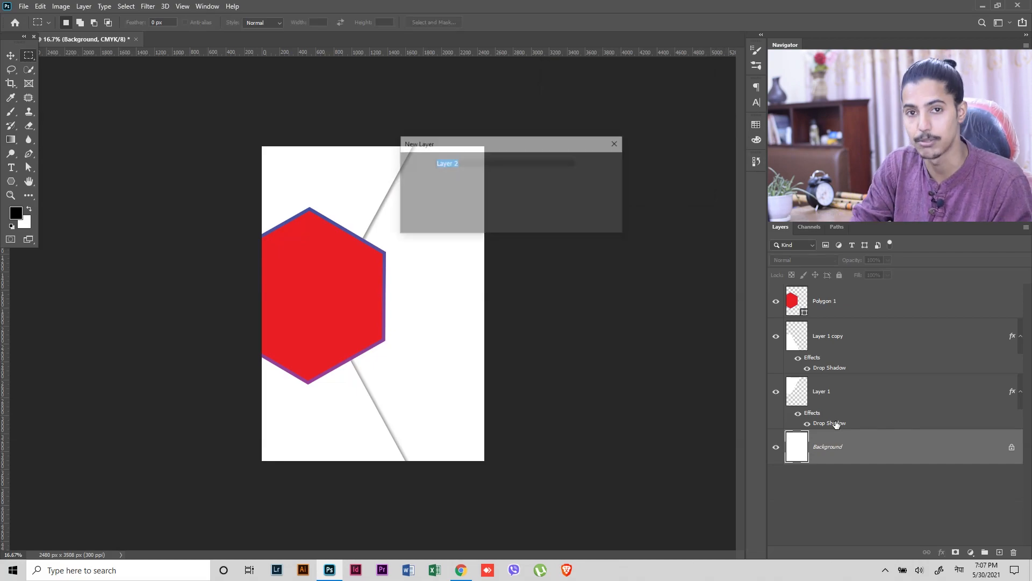
{"action": "key", "text": "Return"}
{"action": "key", "text": "x"}
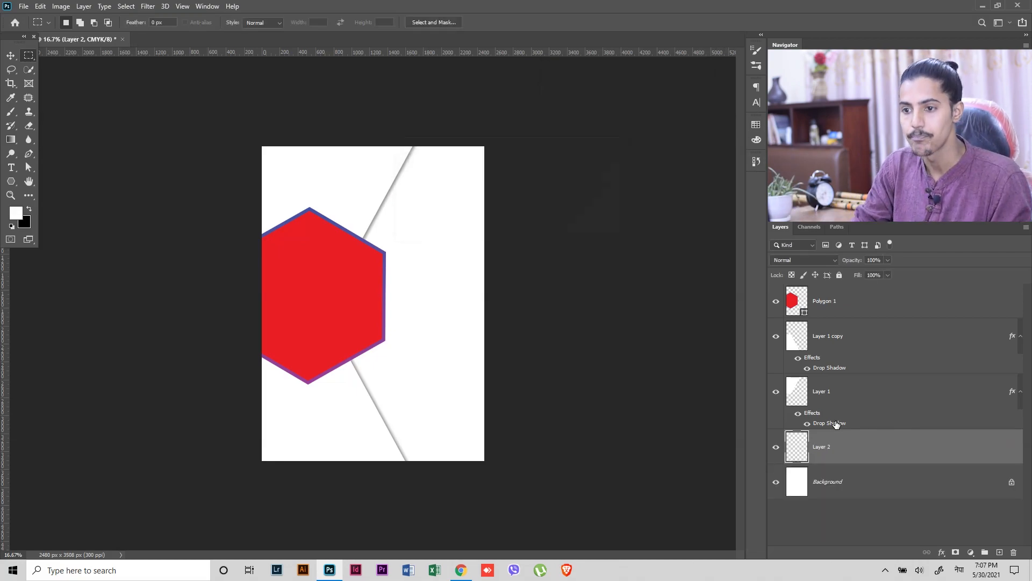
{"action": "key", "text": "alt+BackSpace"}
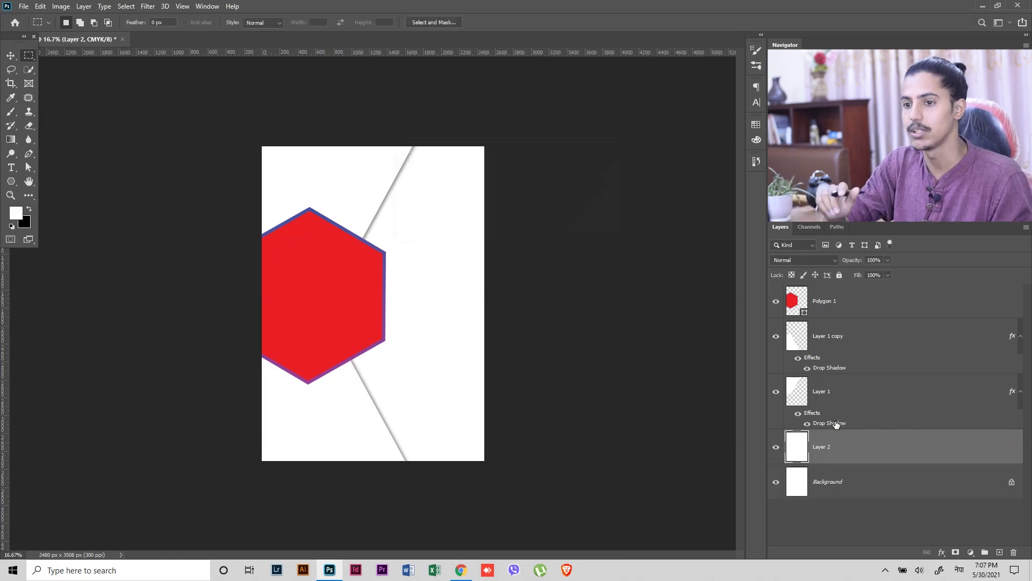
Try a Linear blue-to-pink Gradient Overlay effect on the white Layer 2
{"action": "double_click", "coordinate": [1008, 444]}
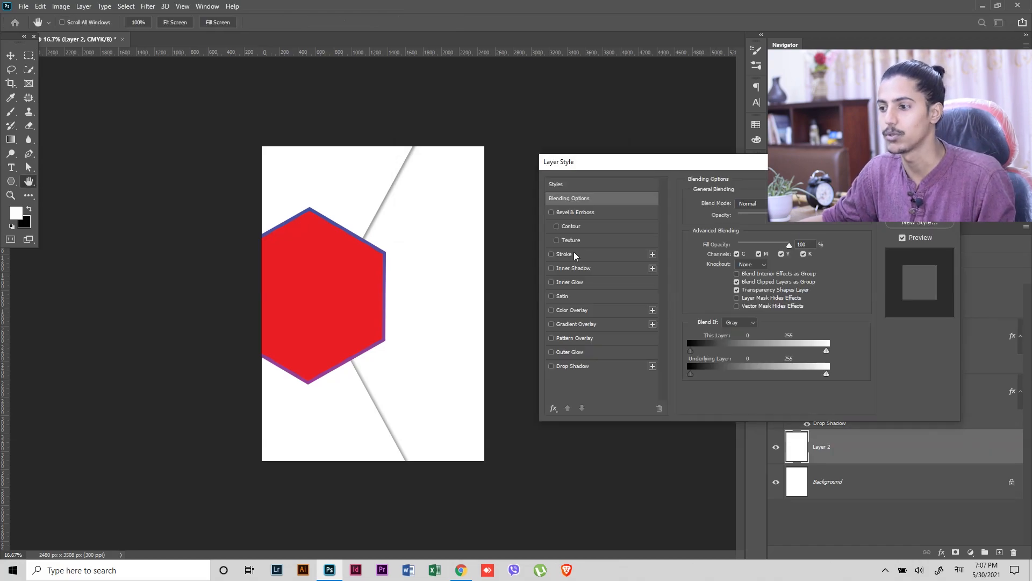
{"action": "left_click", "coordinate": [551, 324]}
{"action": "left_click", "coordinate": [562, 324]}
{"action": "left_click", "coordinate": [755, 242]}
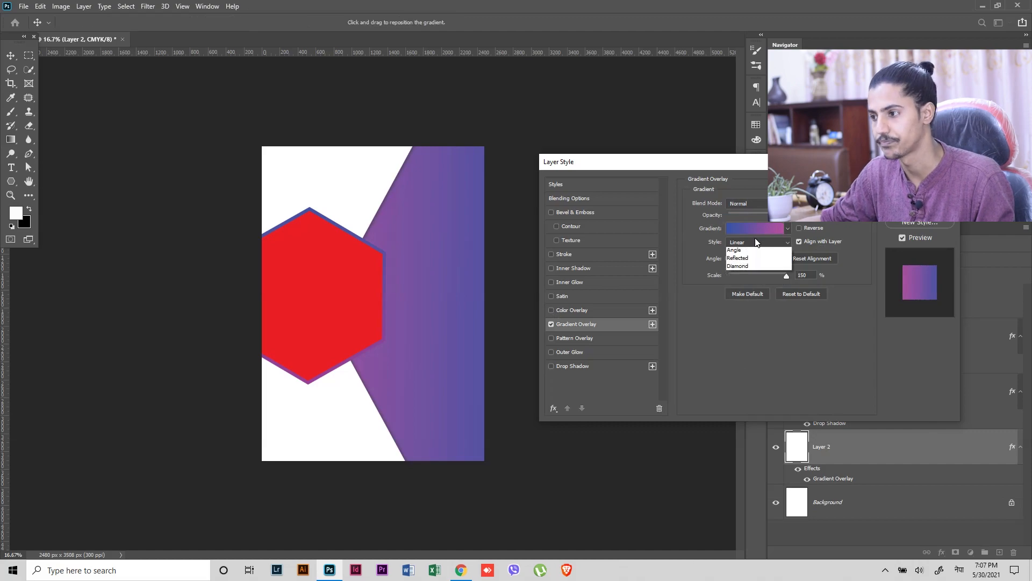
{"action": "left_click", "coordinate": [756, 242]}
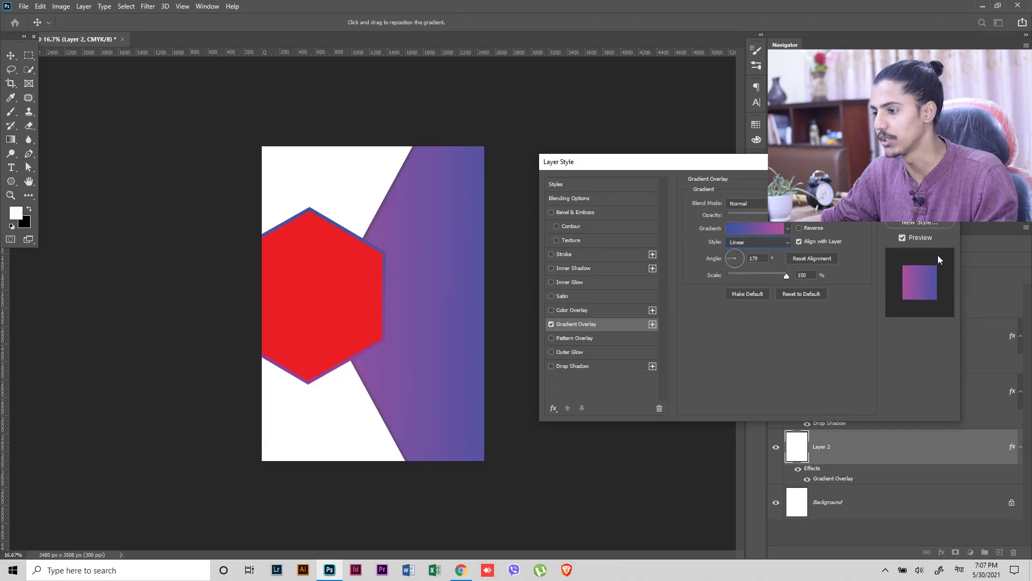
{"action": "key", "text": "Escape"}
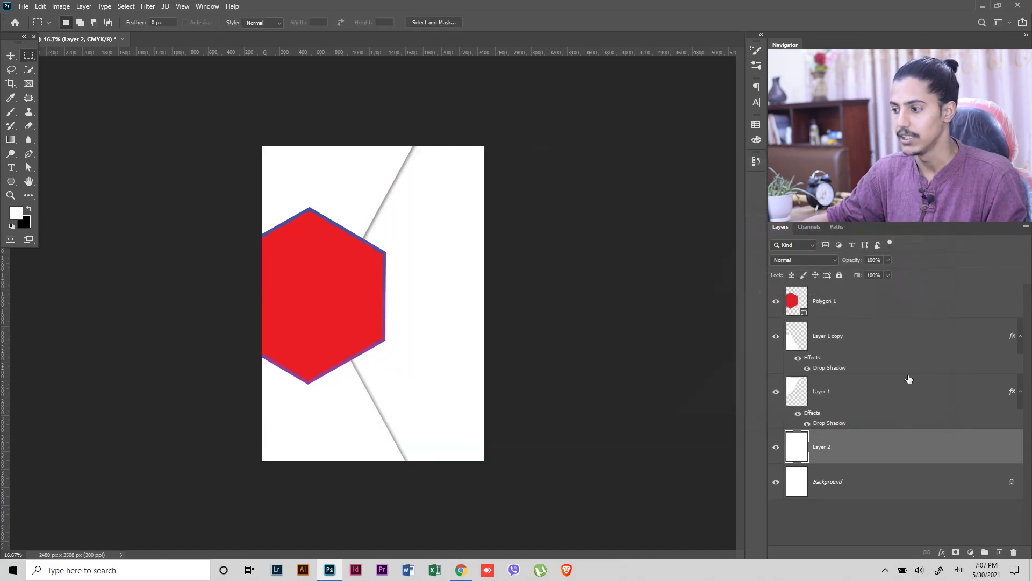
Fill Layer 2 with black and apply a white Color Overlay effect to it
{"action": "key", "text": "x"}
{"action": "key", "text": "alt+BackSpace"}
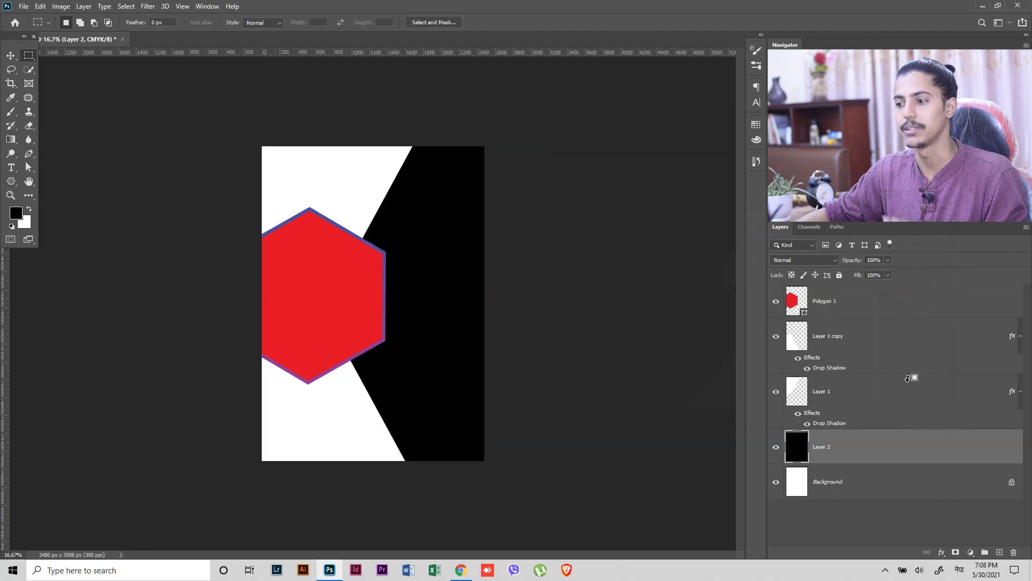
{"action": "double_click", "coordinate": [1006, 452]}
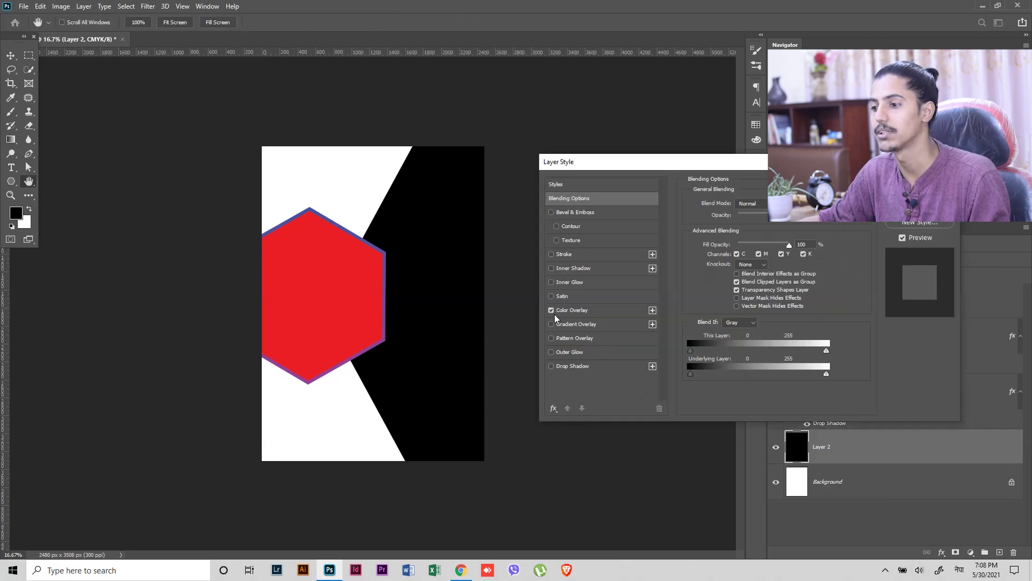
{"action": "left_click", "coordinate": [575, 311]}
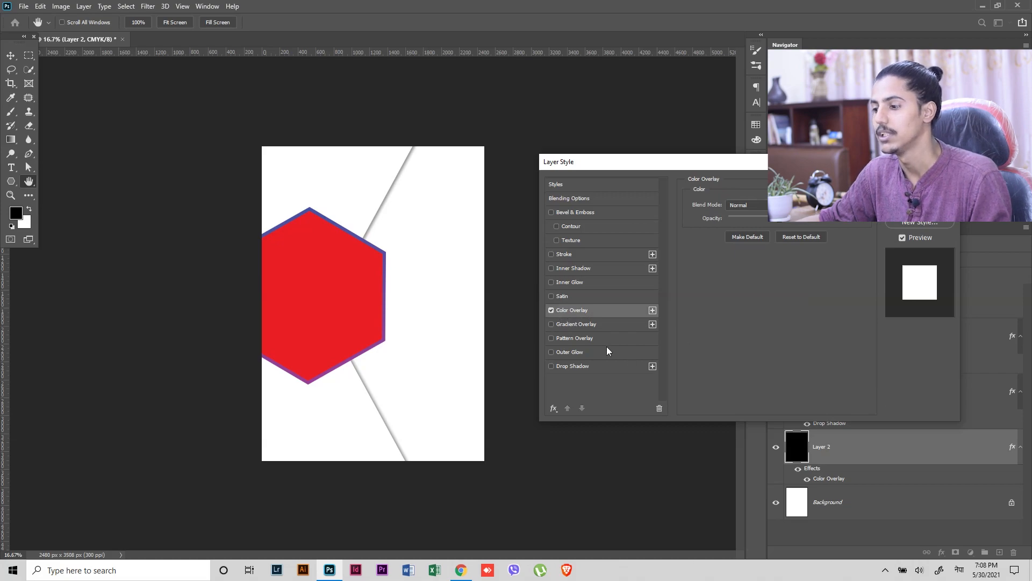
Replace Layer 2's Color Overlay with a blue-to-pink Gradient Overlay and set its angle to 85°
{"action": "left_click", "coordinate": [552, 310]}
{"action": "left_click", "coordinate": [552, 323]}
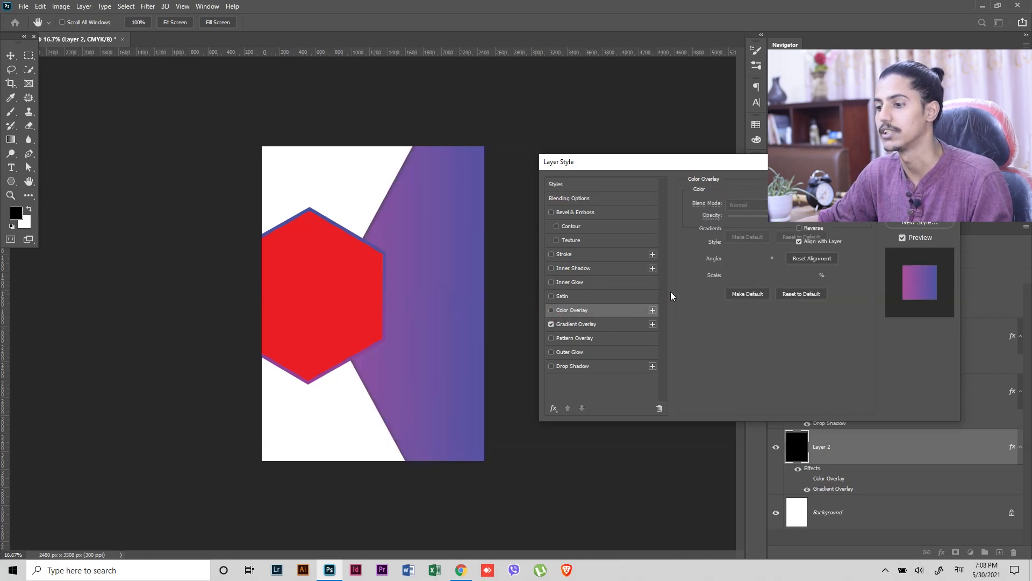
{"action": "left_click", "coordinate": [764, 230]}
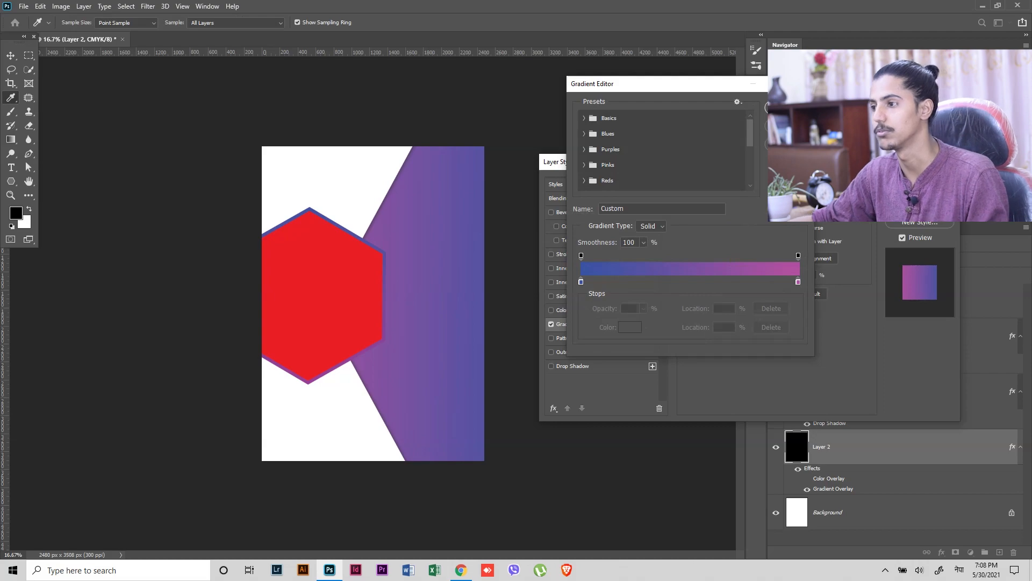
{"action": "key", "text": "Return"}
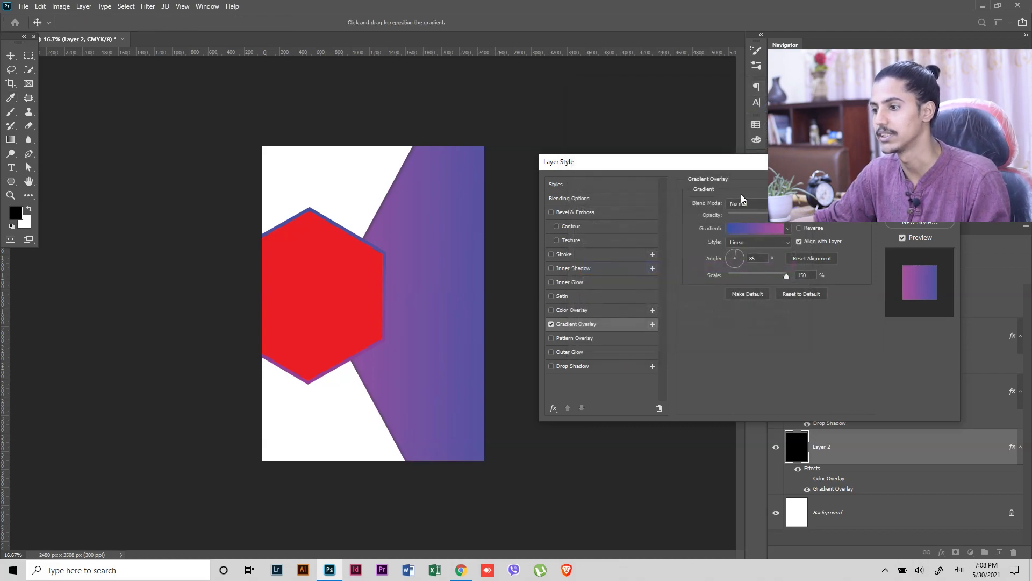
{"action": "type", "text": "85"}
Recolor Layer 2's overlay gradient from light blue to dark blue, with a 90° angle and 89% scale
{"action": "left_click", "coordinate": [756, 230]}
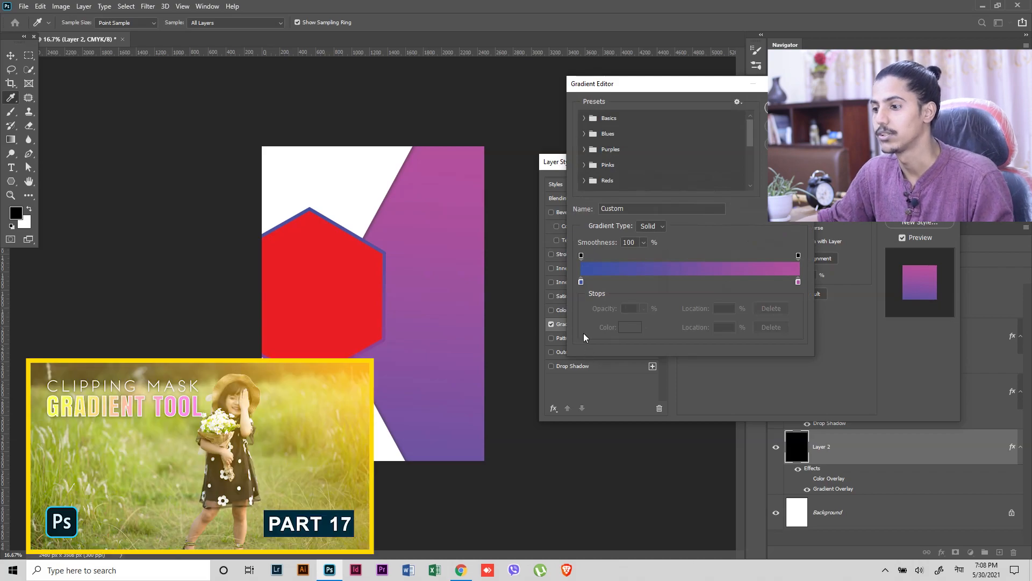
{"action": "double_click", "coordinate": [581, 281]}
{"action": "left_click_drag", "start_coordinate": [731, 306], "coordinate": [755, 287]}
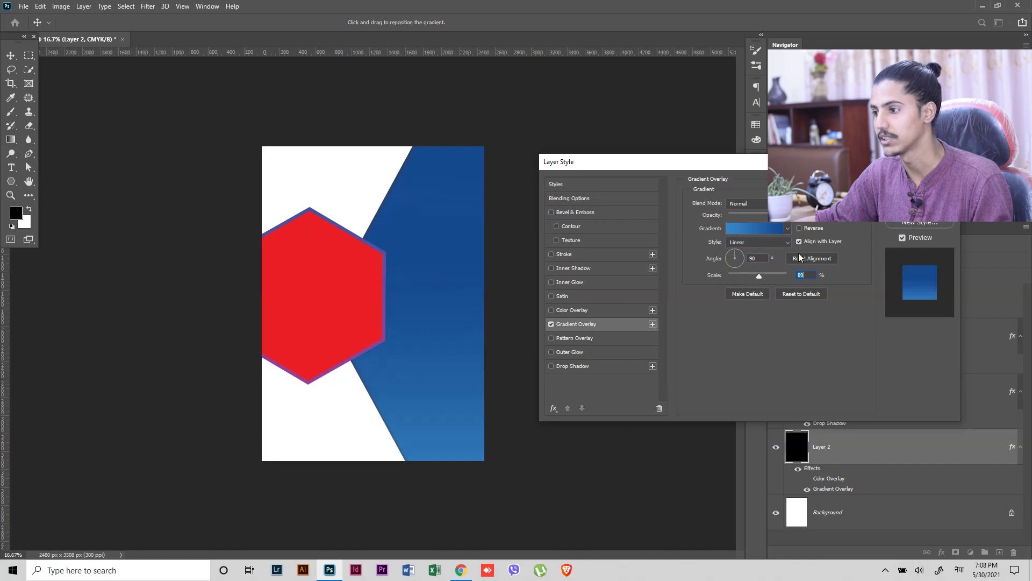
Reverse the blue gradient overlay and shift it downward on the canvas
{"action": "left_click", "coordinate": [799, 227]}
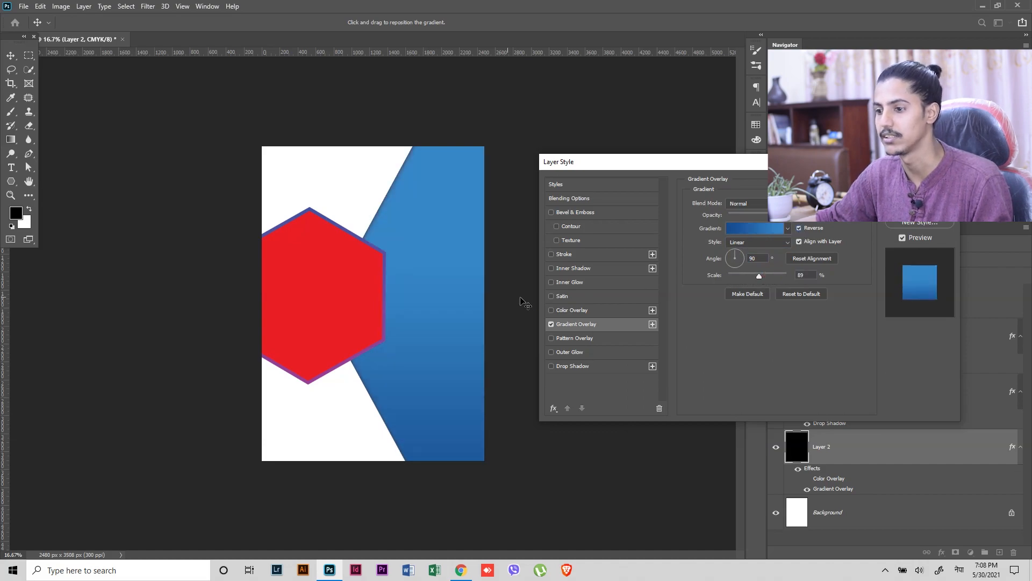
{"action": "left_click_drag", "start_coordinate": [462, 301], "coordinate": [464, 356]}
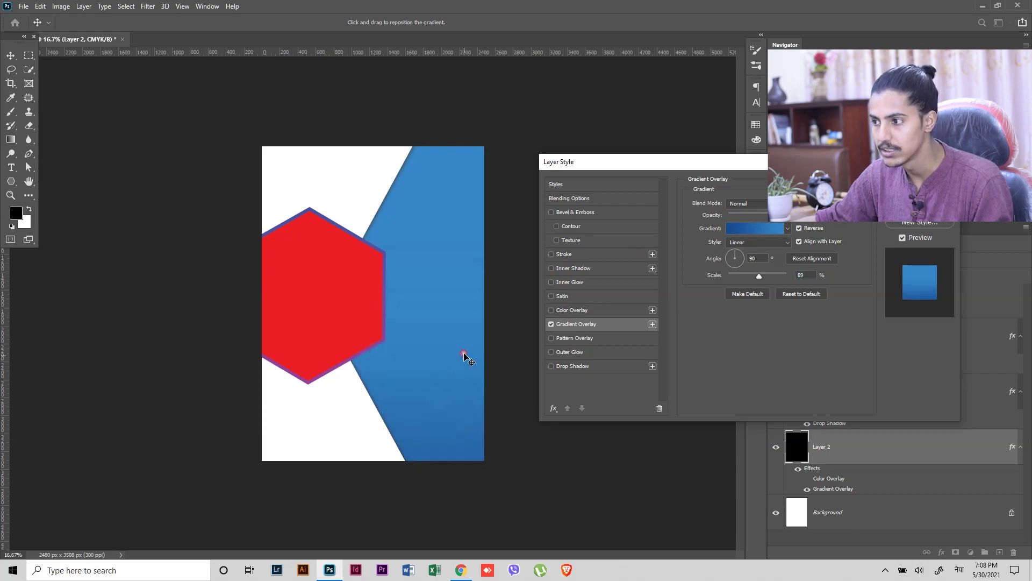
Recolor the light blue stop of Layer 2's overlay gradient to teal and increase the gradient's scale
{"action": "left_click", "coordinate": [742, 228]}
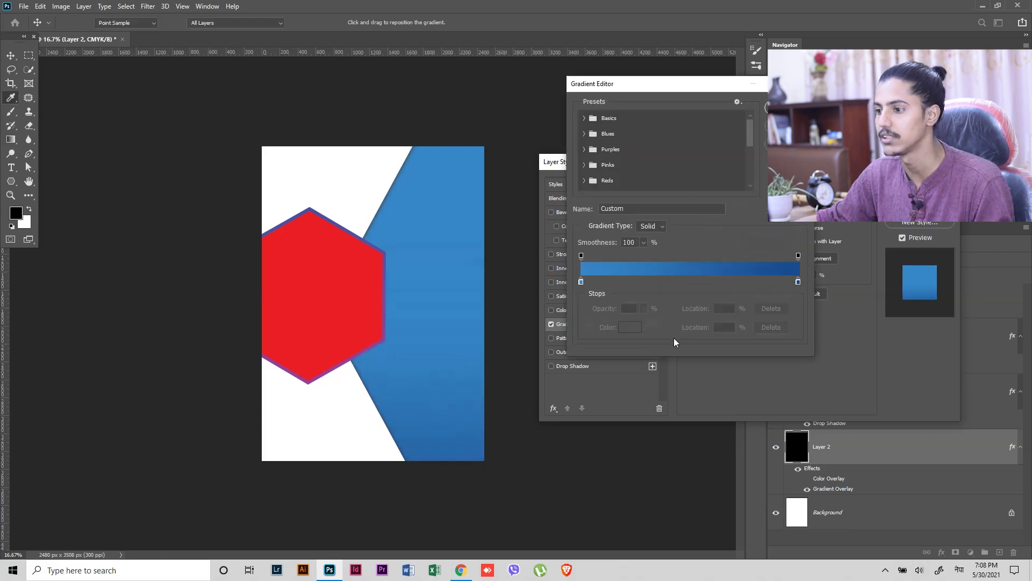
{"action": "double_click", "coordinate": [581, 282]}
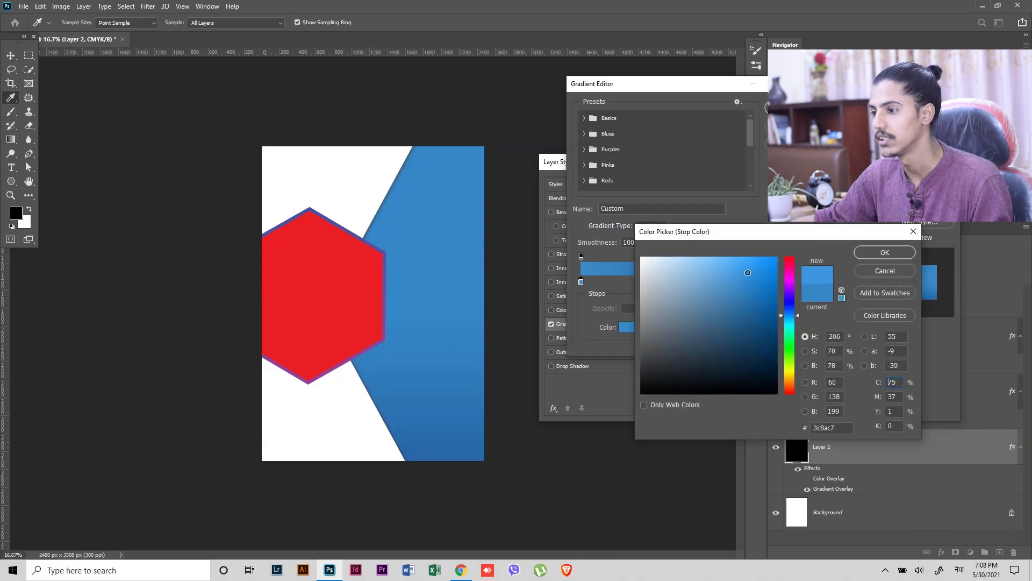
{"action": "left_click_drag", "start_coordinate": [747, 273], "coordinate": [744, 263]}
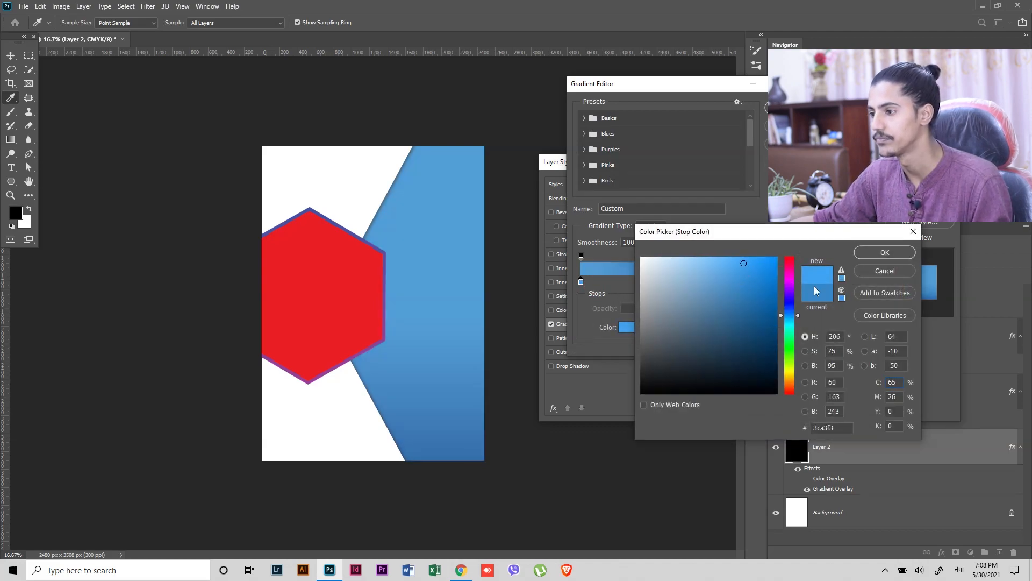
{"action": "mouse_move", "coordinate": [791, 314]}
{"action": "left_mouse_down"}
{"action": "mouse_move", "coordinate": [790, 293]}
{"action": "mouse_move", "coordinate": [791, 322]}
{"action": "left_mouse_up"}
{"action": "left_click", "coordinate": [885, 252]}
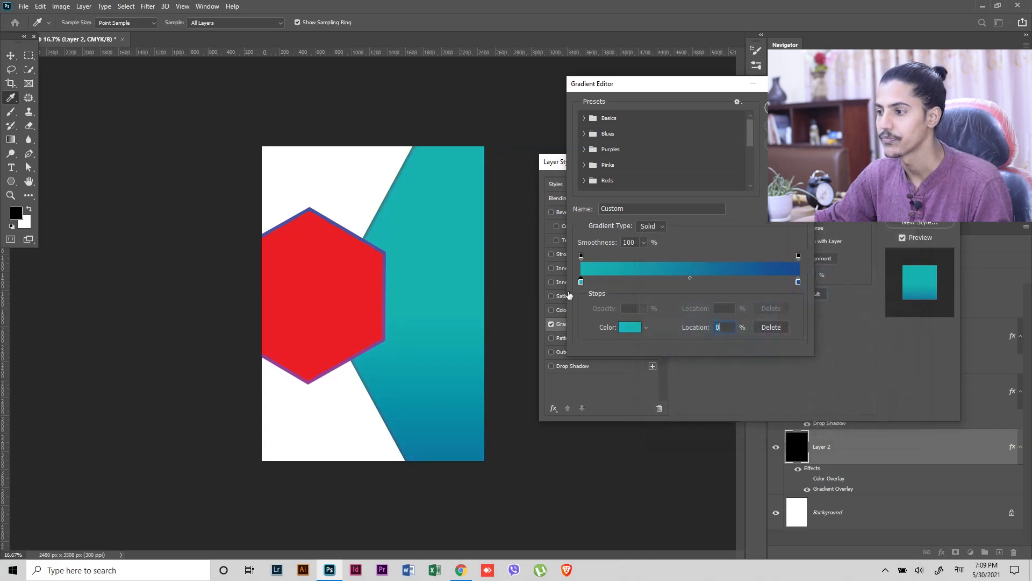
{"action": "key", "text": "Return"}
{"action": "left_click_drag", "start_coordinate": [760, 276], "coordinate": [779, 275]}
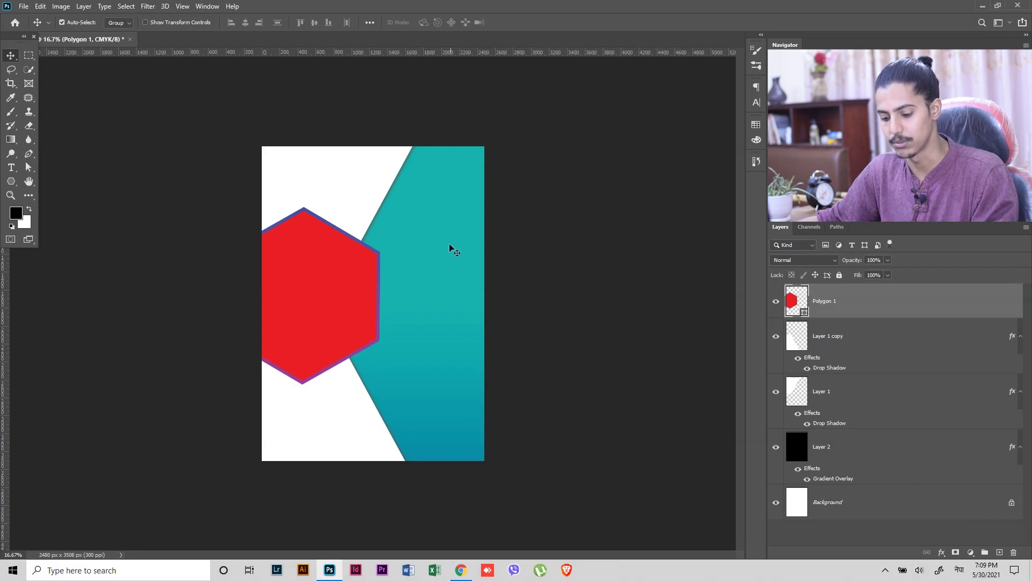
Add a new text layer near the top of the teal area
{"action": "key", "text": "t"}
{"action": "left_click", "coordinate": [396, 188]}
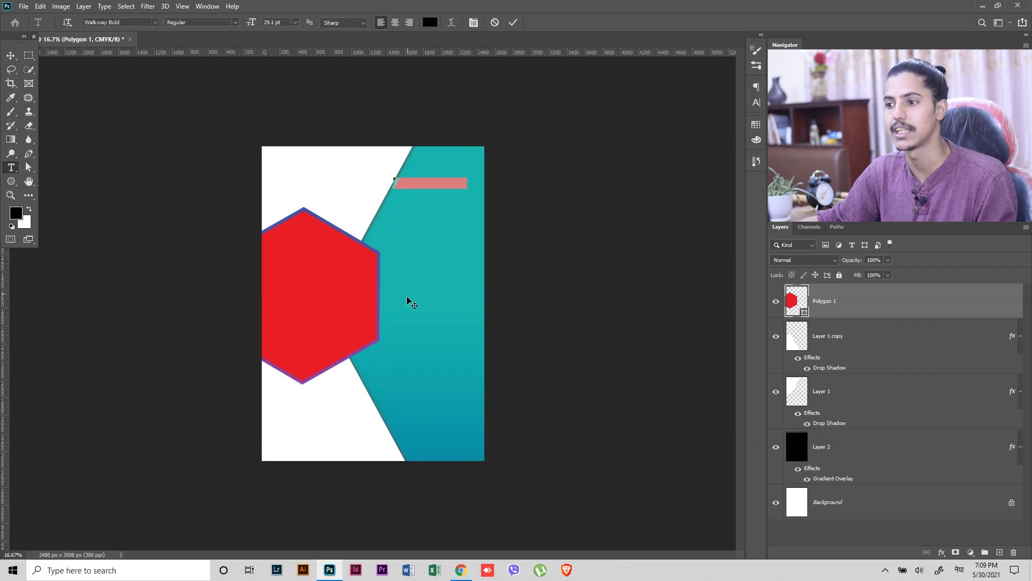
{"action": "key", "text": "BackSpace"}
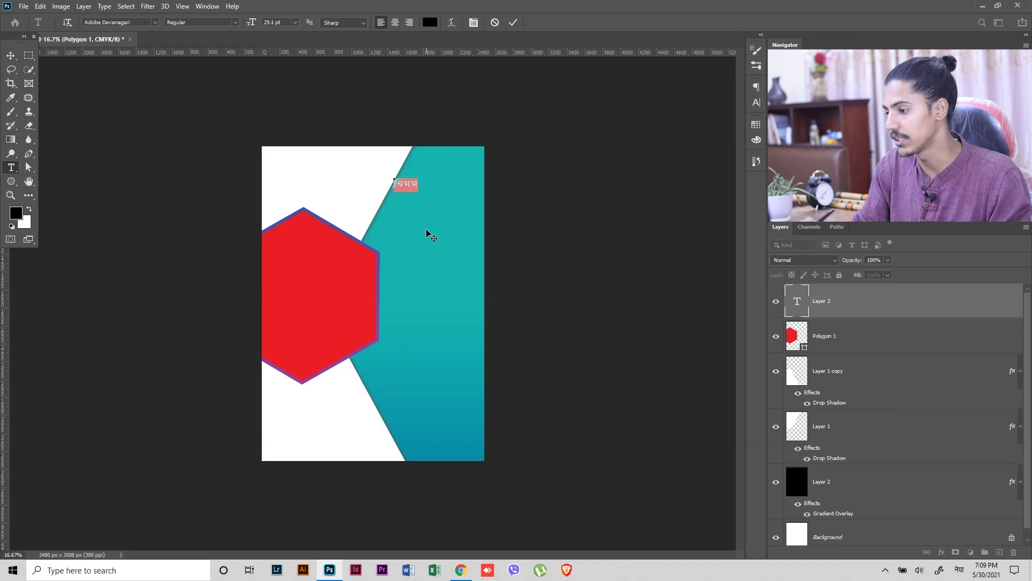
{"action": "left_click", "coordinate": [431, 236]}
Switch the keyboard language to English (United States) and replace the new layer's text with FREE
{"action": "left_click", "coordinate": [960, 570]}
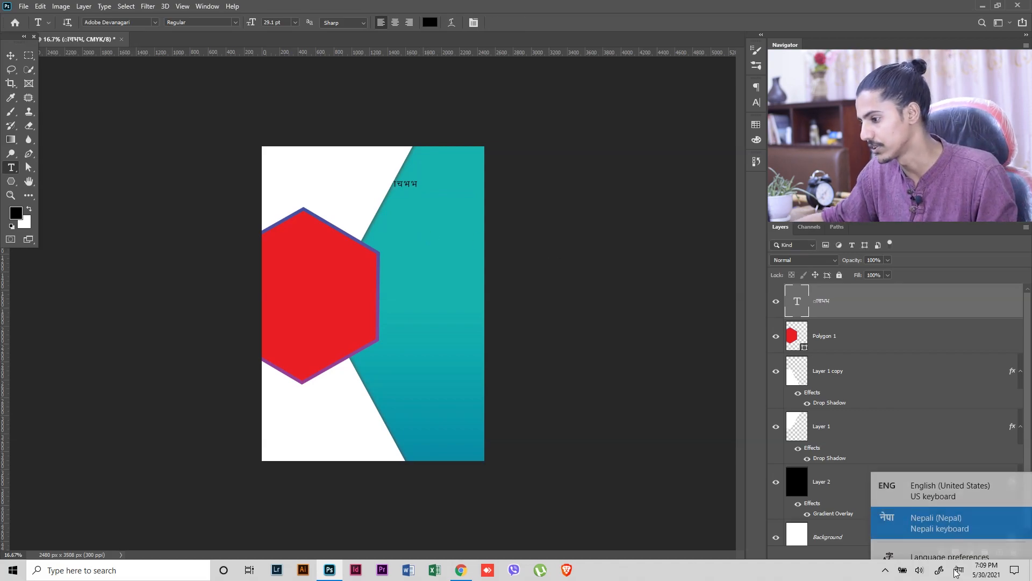
{"action": "left_click", "coordinate": [961, 490]}
{"action": "left_click", "coordinate": [407, 187]}
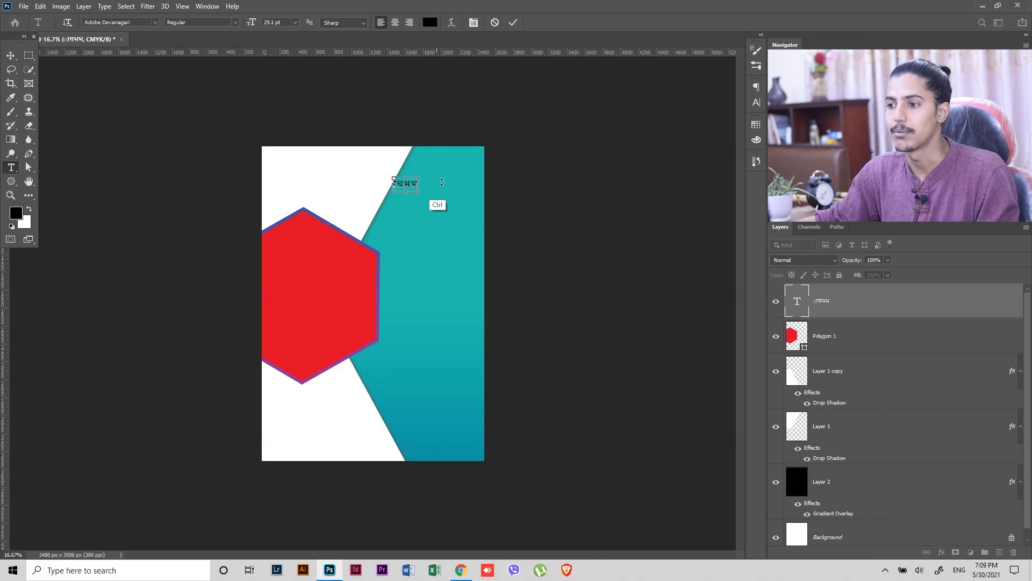
{"action": "key", "text": "ctrl+a"}
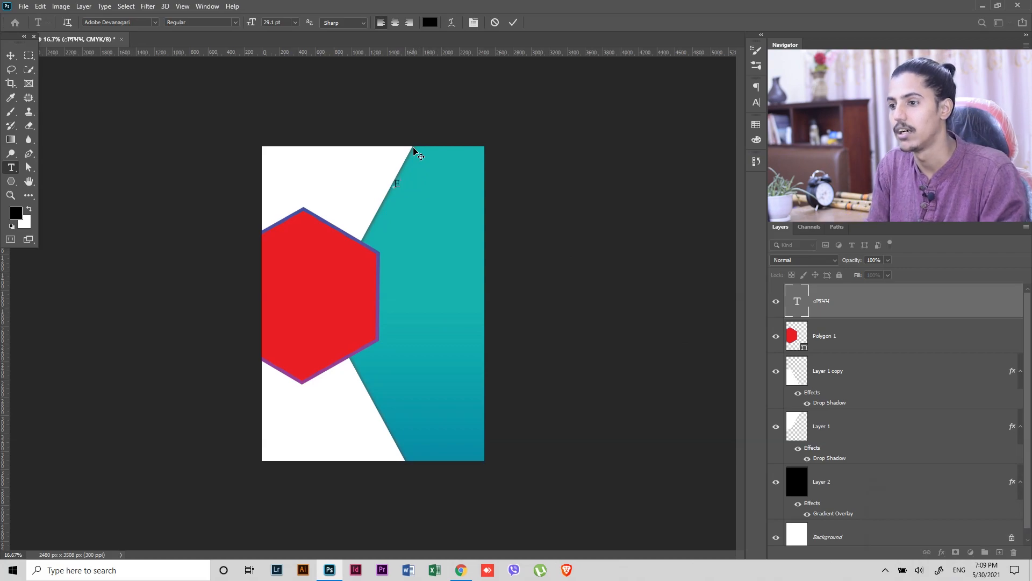
{"action": "left_click", "coordinate": [417, 152]}
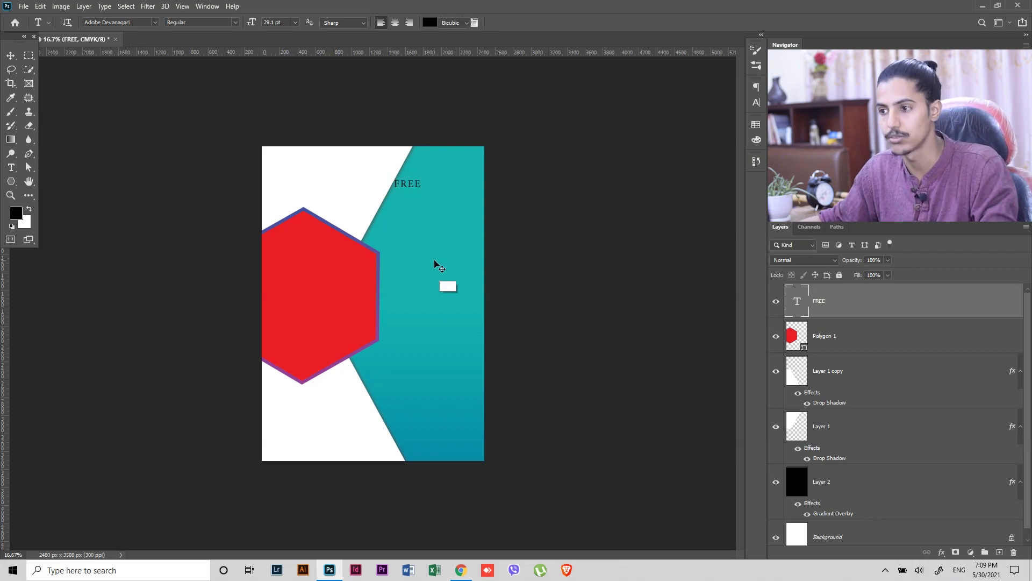
Enlarge the FREE text to about 77.87 pt and move it fully onto the teal area
{"action": "key", "text": "ctrl+t"}
{"action": "left_click_drag", "start_coordinate": [429, 202], "coordinate": [471, 203]}
{"action": "key", "text": "Return"}
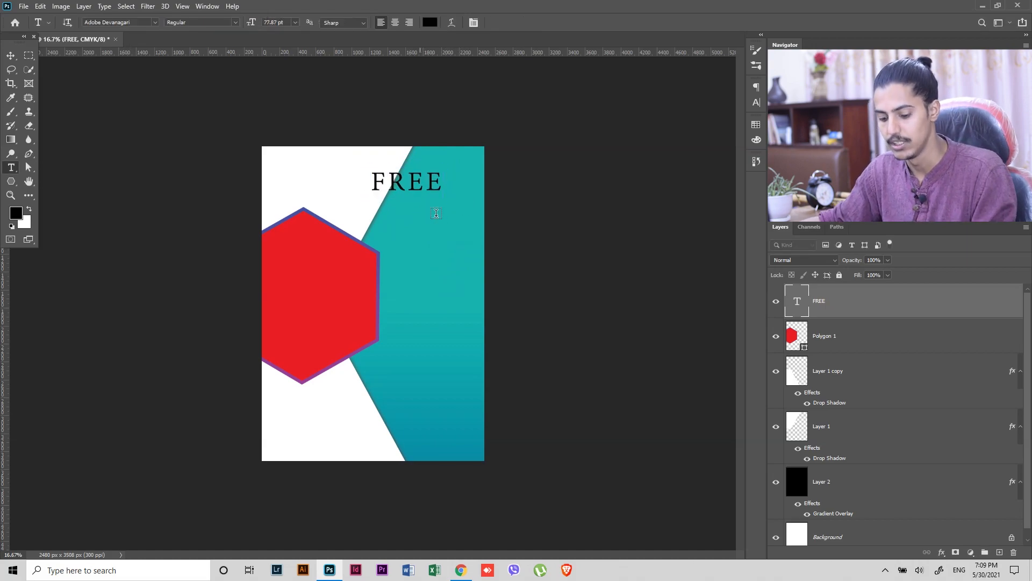
{"action": "key", "text": "v"}
{"action": "left_click_drag", "start_coordinate": [411, 189], "coordinate": [445, 198]}
{"action": "left_click", "coordinate": [471, 203]}
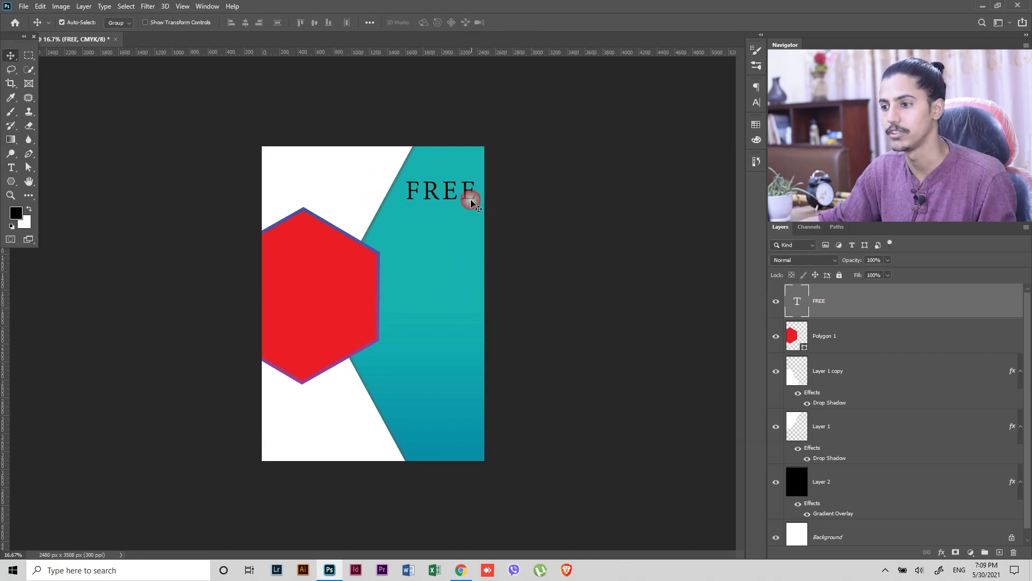
Change the color of the FREE text to white
{"action": "key", "text": "t"}
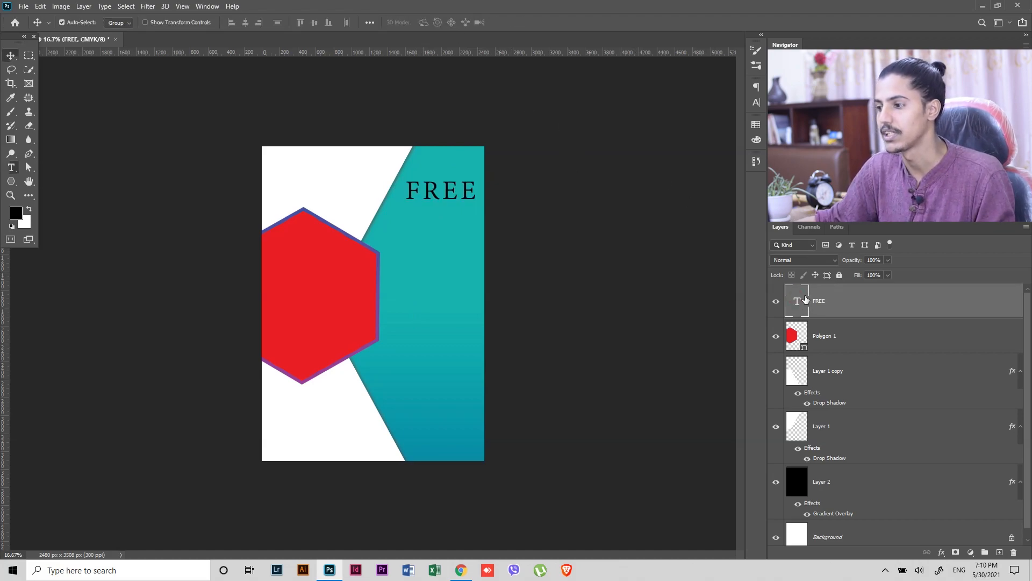
{"action": "double_click", "coordinate": [805, 299]}
{"action": "left_click", "coordinate": [429, 22]}
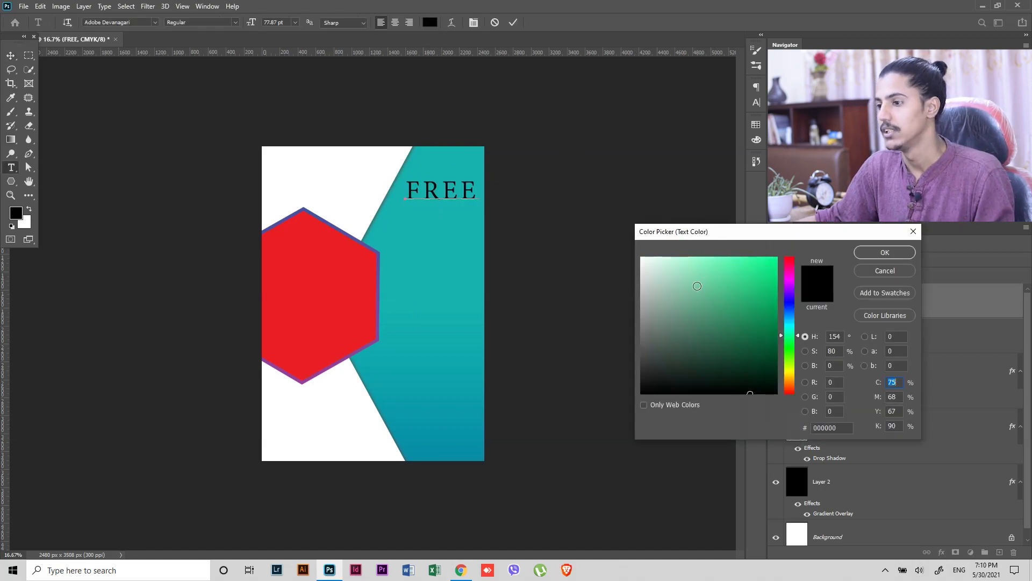
{"action": "left_click", "coordinate": [642, 258]}
{"action": "left_click", "coordinate": [912, 251]}
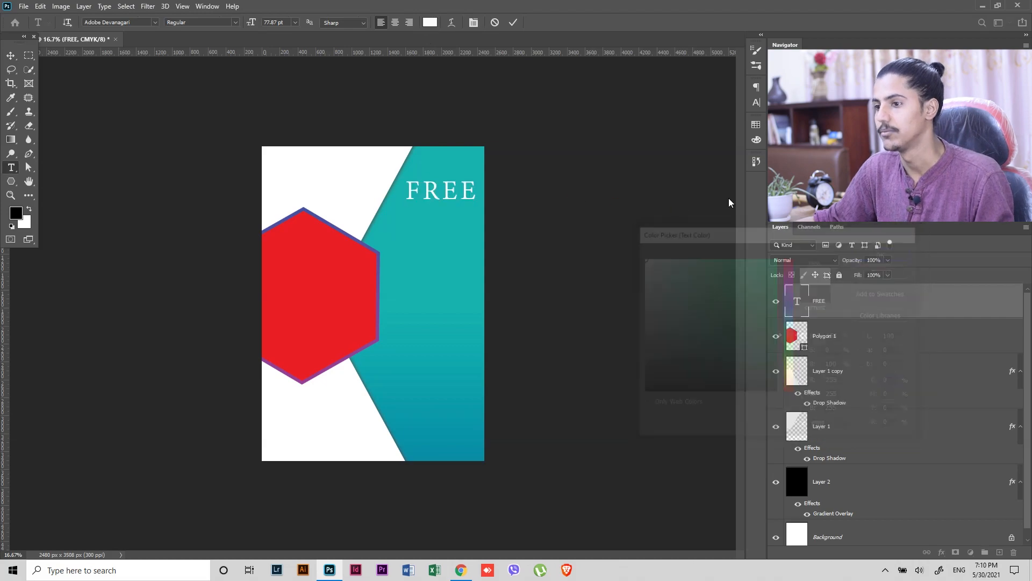
{"action": "left_click", "coordinate": [8, 57]}
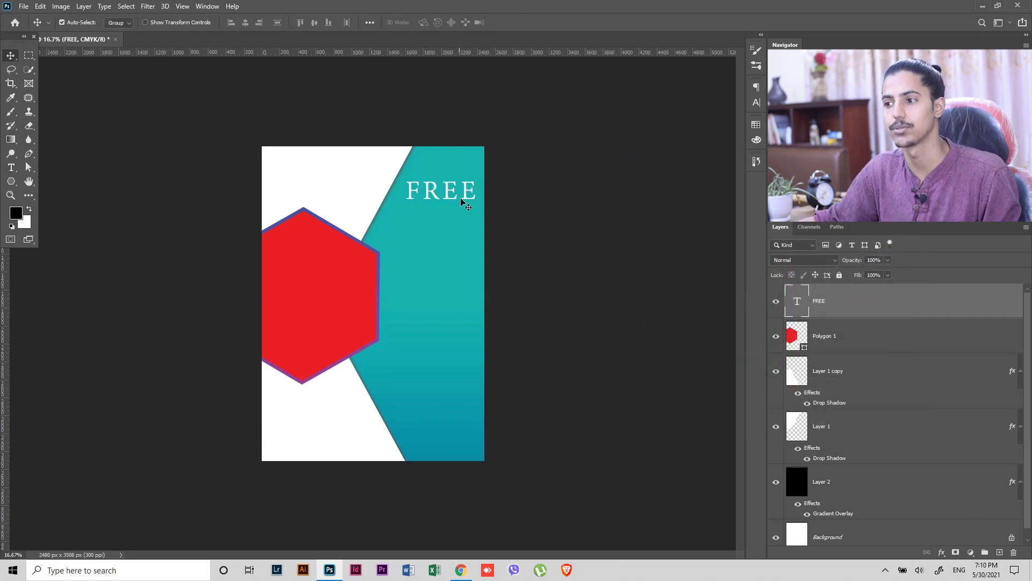
Add a separate text layer reading VIDEOS below FREE and set its font to BonvenoCF Light
{"action": "key", "text": "t"}
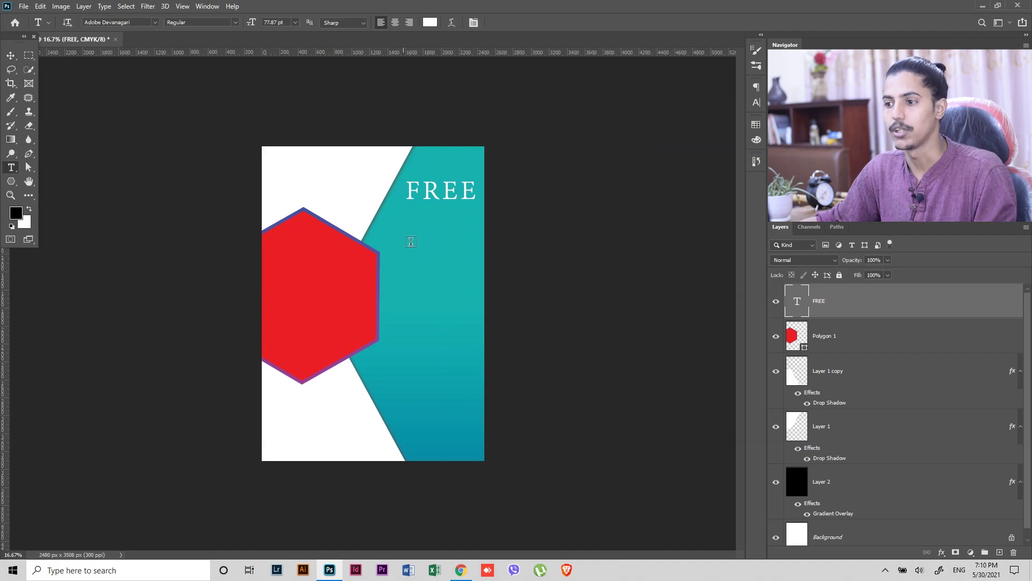
{"action": "left_click", "coordinate": [407, 239]}
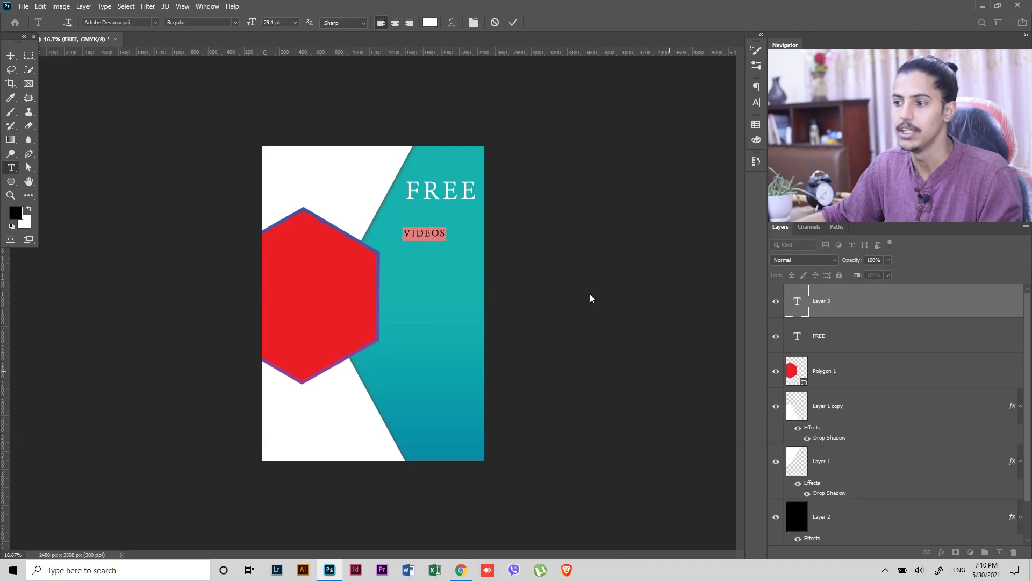
{"action": "left_click", "coordinate": [130, 29]}
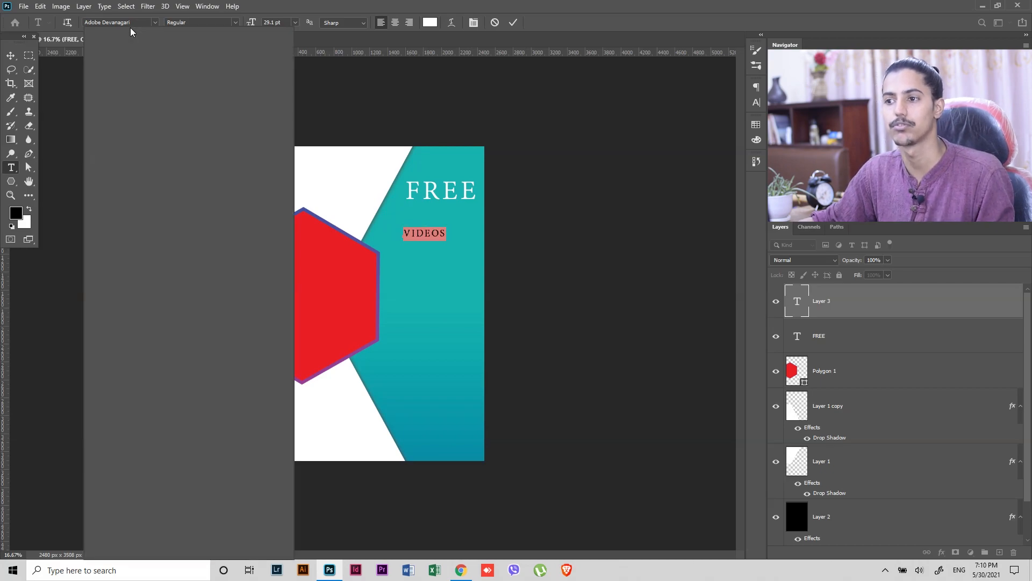
{"action": "scroll", "coordinate": [252, 135], "scroll_direction": "down", "scroll_amount": 20}
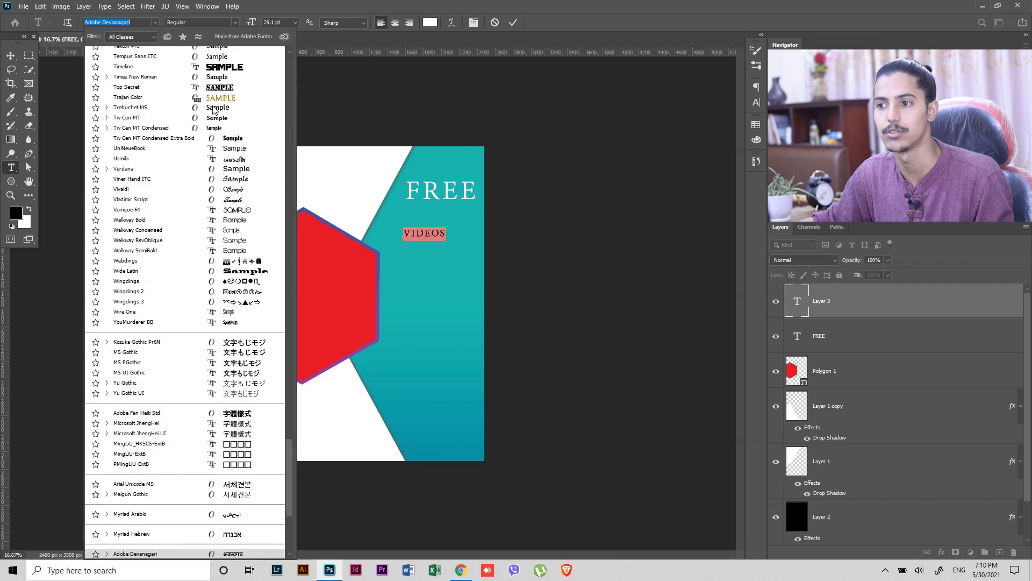
{"action": "left_click", "coordinate": [250, 128]}
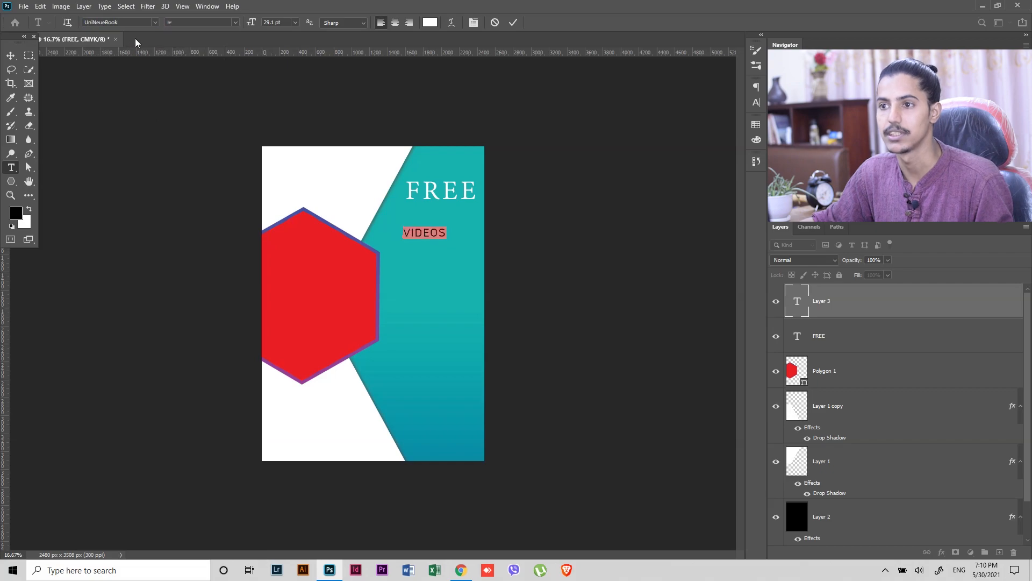
{"action": "left_click", "coordinate": [154, 24]}
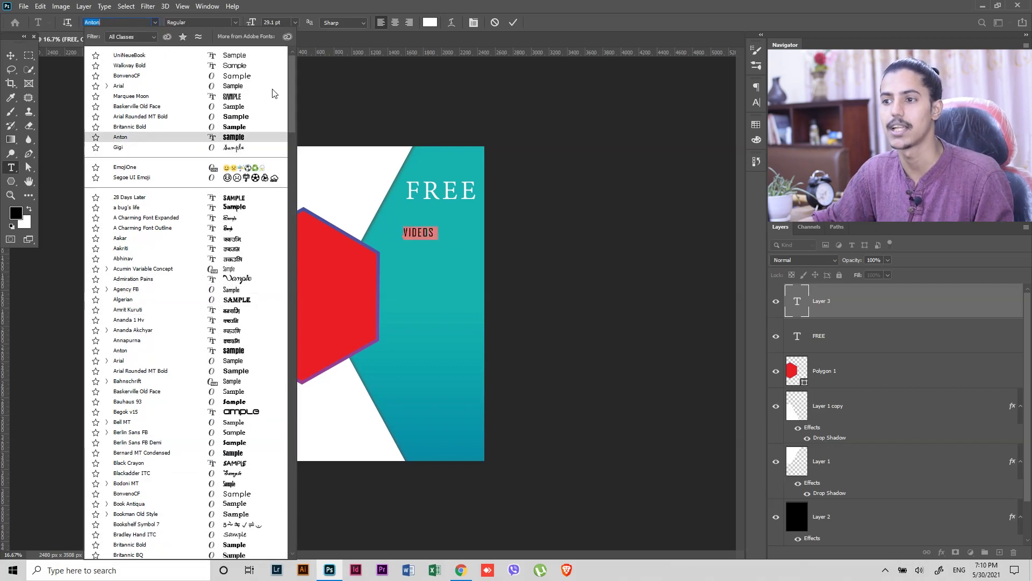
{"action": "key", "text": "Escape"}
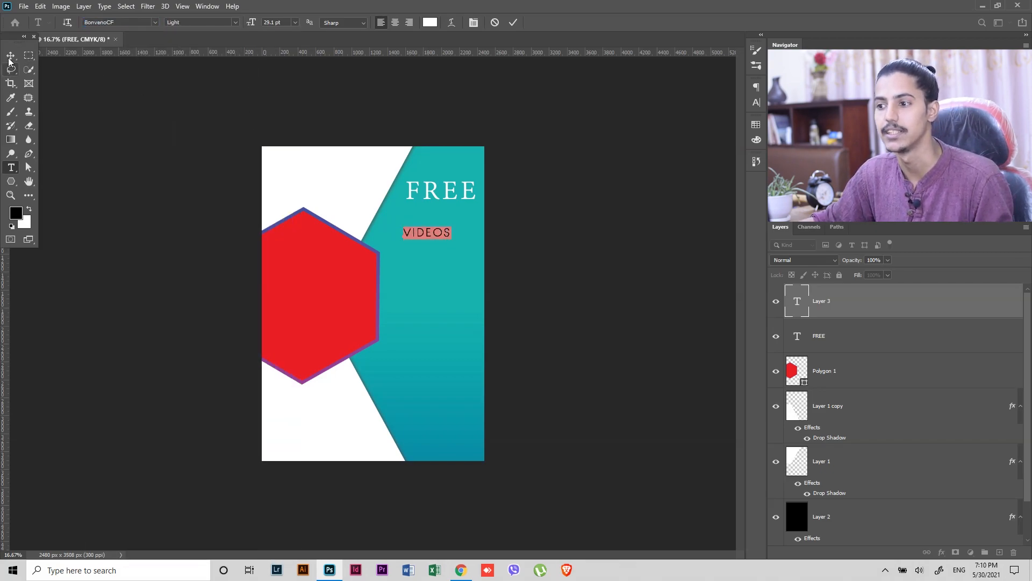
{"action": "left_click", "coordinate": [15, 54]}
Scale the VIDEOS text to about 158.67% and place it directly beneath FREE
{"action": "scroll", "coordinate": [486, 226], "scroll_direction": "up", "scroll_amount": 2}
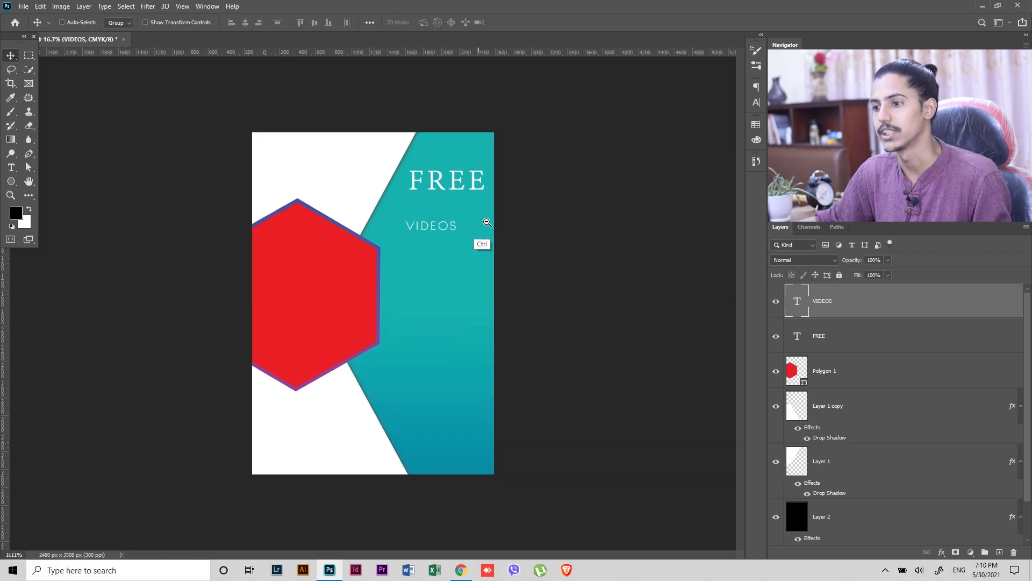
{"action": "left_click_drag", "start_coordinate": [464, 246], "coordinate": [503, 226]}
{"action": "key", "text": "ctrl+t"}
{"action": "key", "text": "Return"}
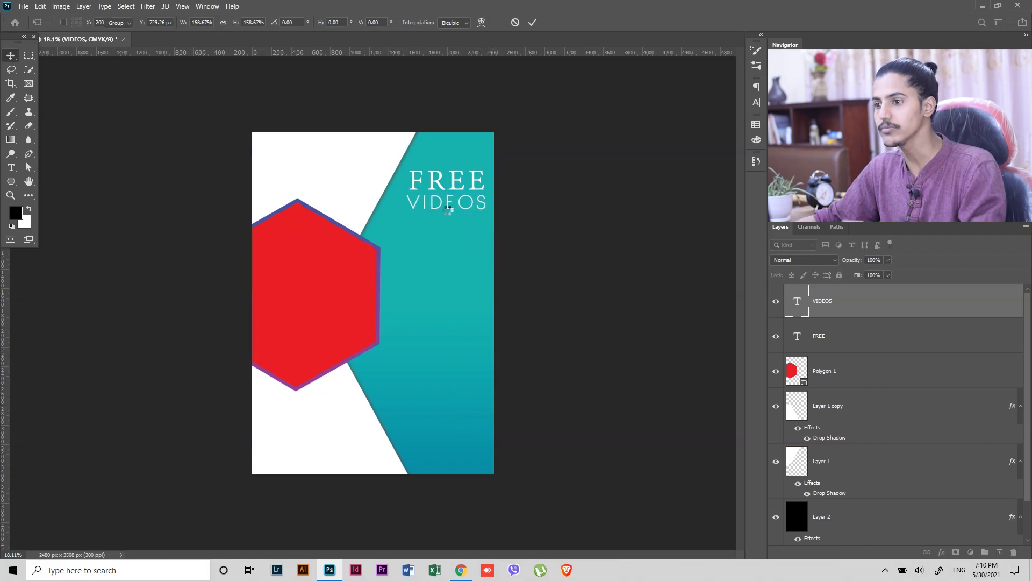
Shift the FREE text slightly left and scale it to about 103.65% to match the width of VIDEOS
{"action": "left_click_drag", "start_coordinate": [437, 188], "coordinate": [432, 185]}
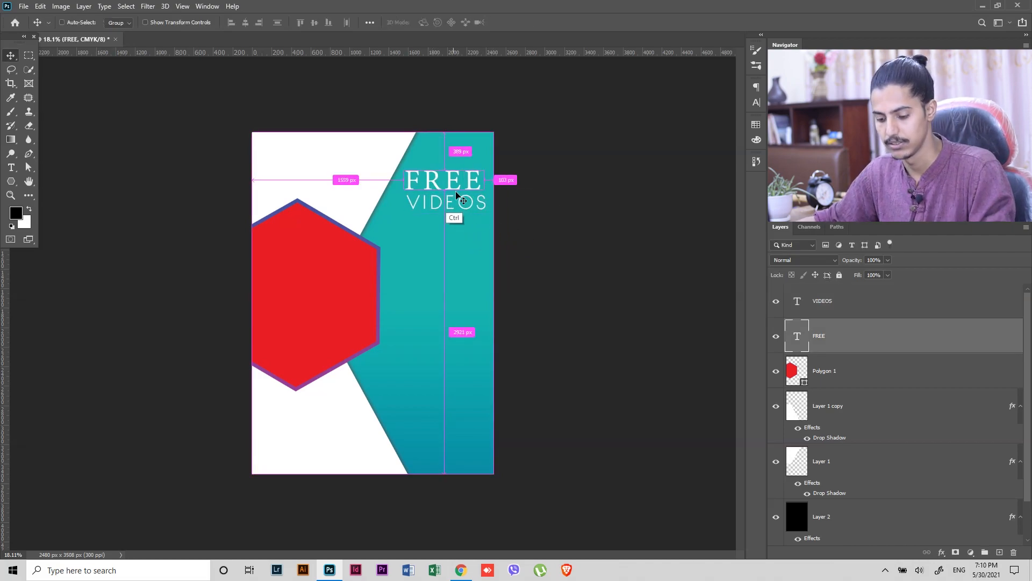
{"action": "key", "text": "ctrl+t"}
{"action": "left_click_drag", "start_coordinate": [494, 168], "coordinate": [495, 165]}
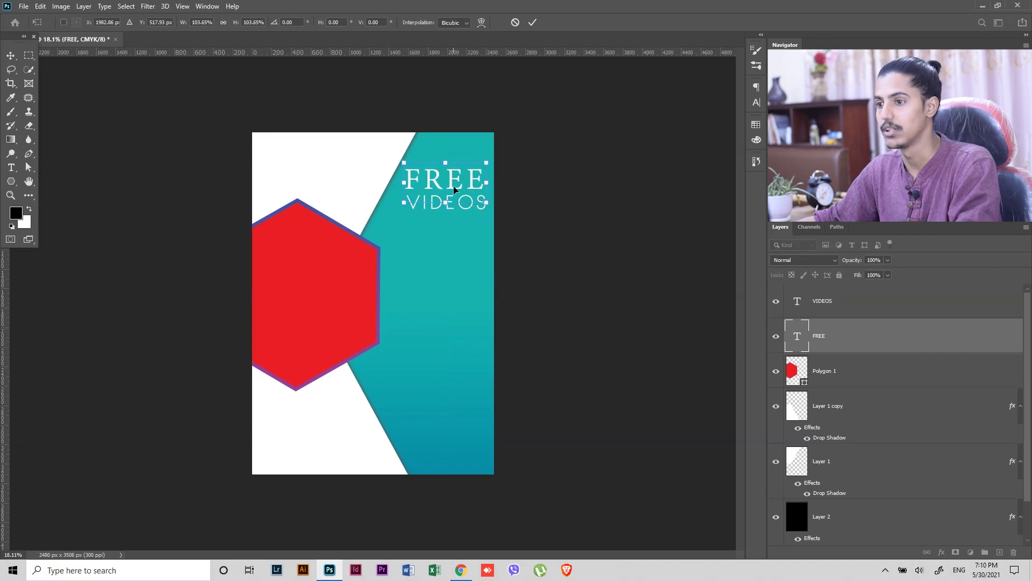
{"action": "key", "text": "Return"}
Change the font of the FREE text to Anton
{"action": "key", "text": "t"}
{"action": "key", "text": "ctrl+a"}
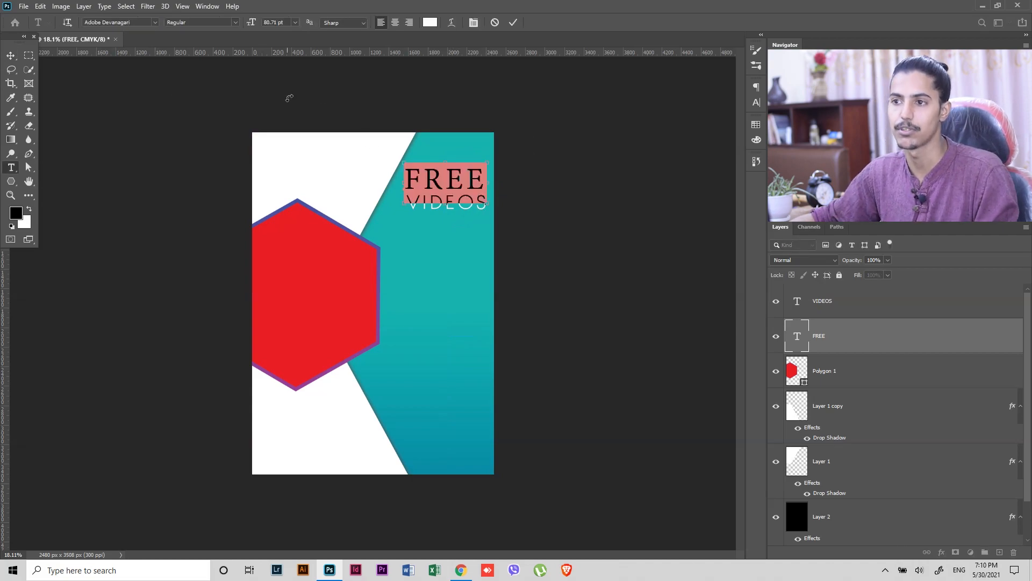
{"action": "left_click", "coordinate": [155, 23]}
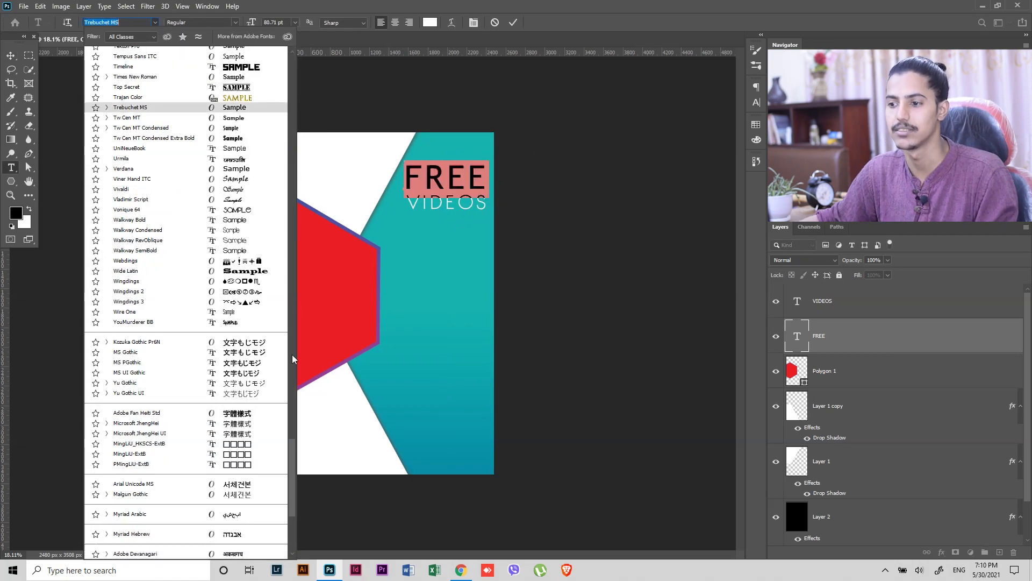
{"action": "scroll", "coordinate": [293, 450], "scroll_direction": "up", "scroll_amount": 20}
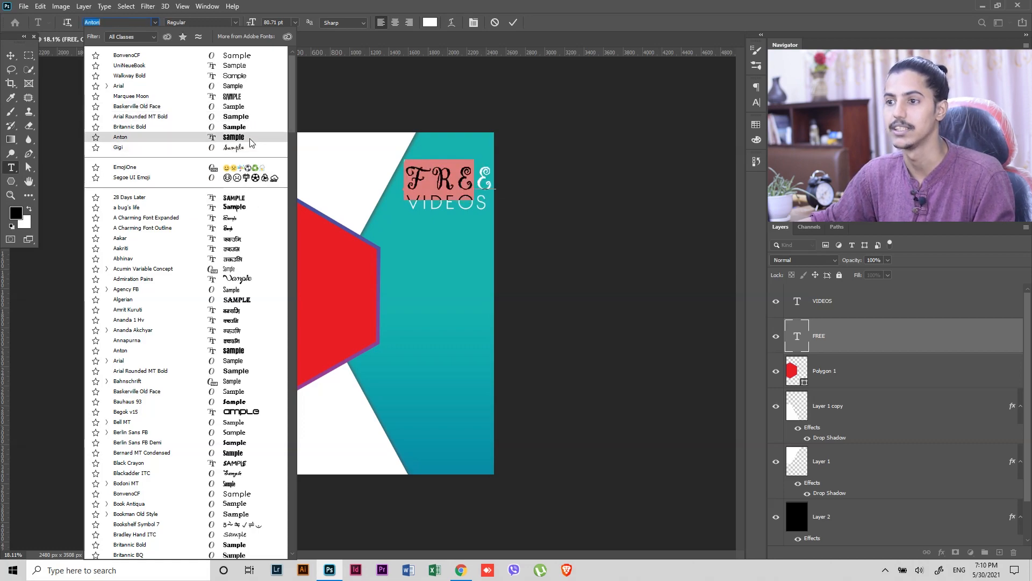
{"action": "left_click", "coordinate": [251, 139]}
{"action": "left_click", "coordinate": [12, 57]}
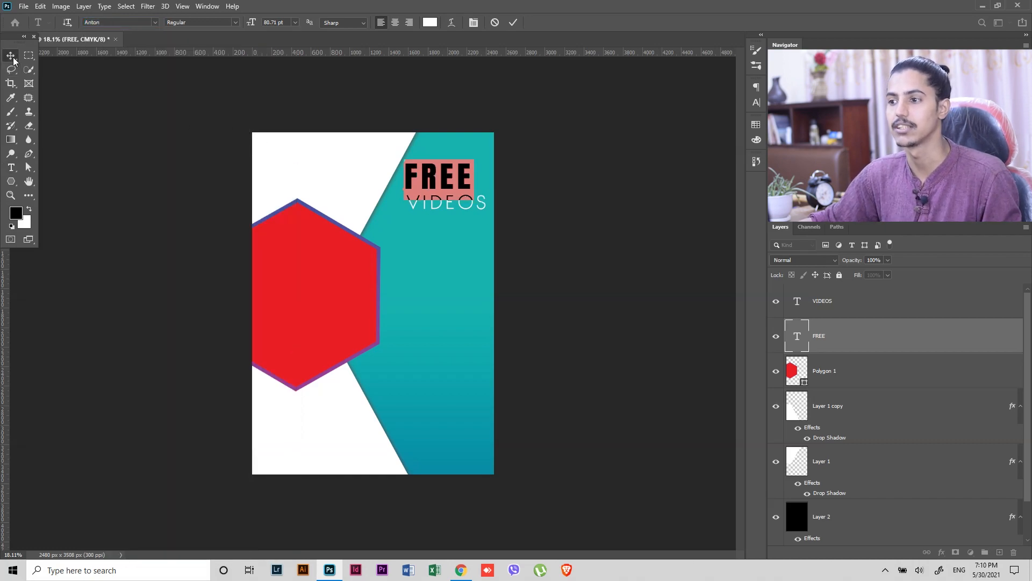
Stretch the FREE text to about 125.23% width and 97.73% height so it spans the VIDEOS line
{"action": "key", "text": "ctrl+t"}
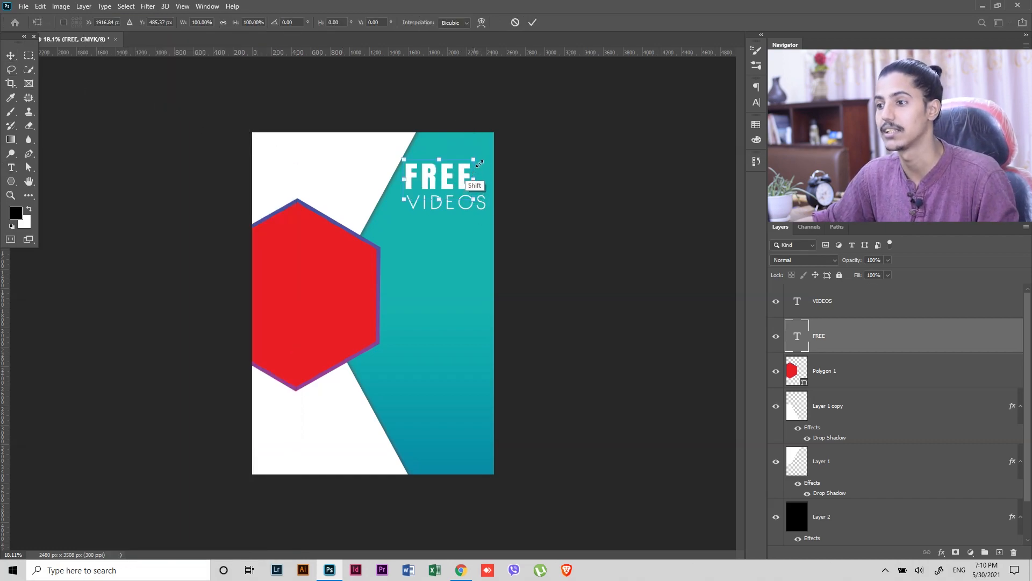
{"action": "left_click_drag", "start_coordinate": [480, 163], "coordinate": [454, 161]}
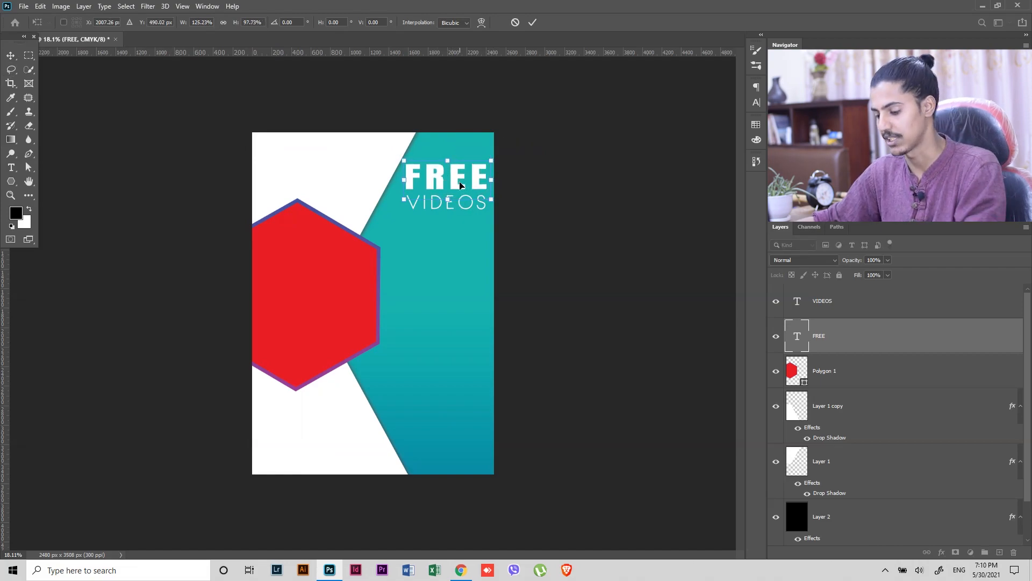
{"action": "key", "text": "Return"}
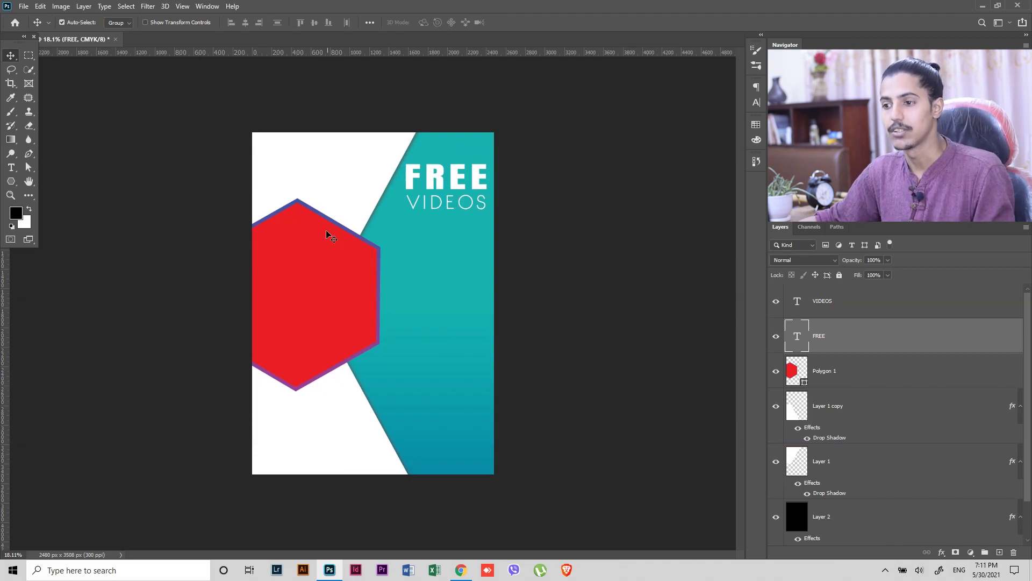
Select the red hexagon's layer and open blank-792125_1920.jpg from the FILES folder on the Desktop
{"action": "left_click", "coordinate": [319, 272]}
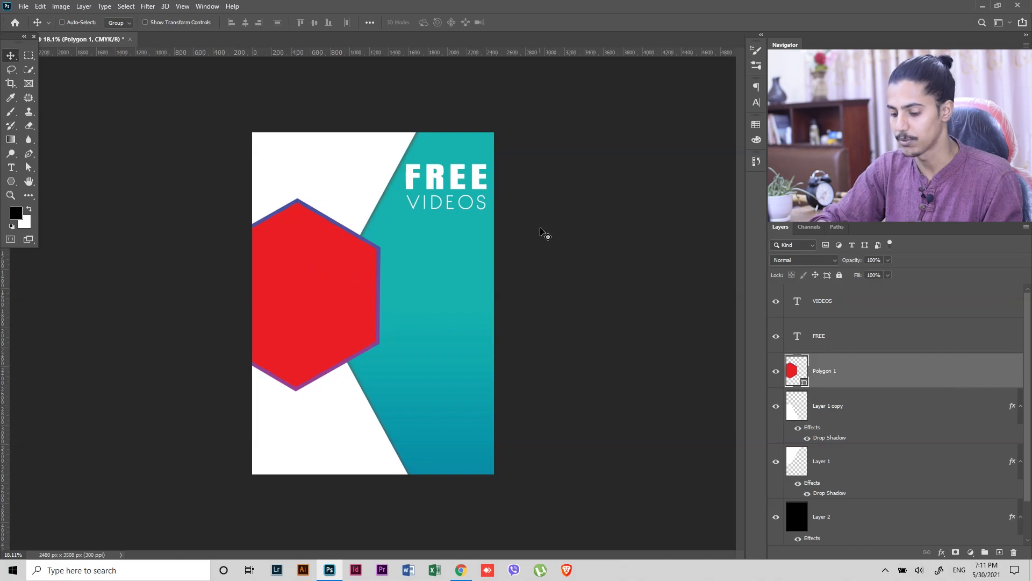
{"action": "key", "text": "ctrl+o"}
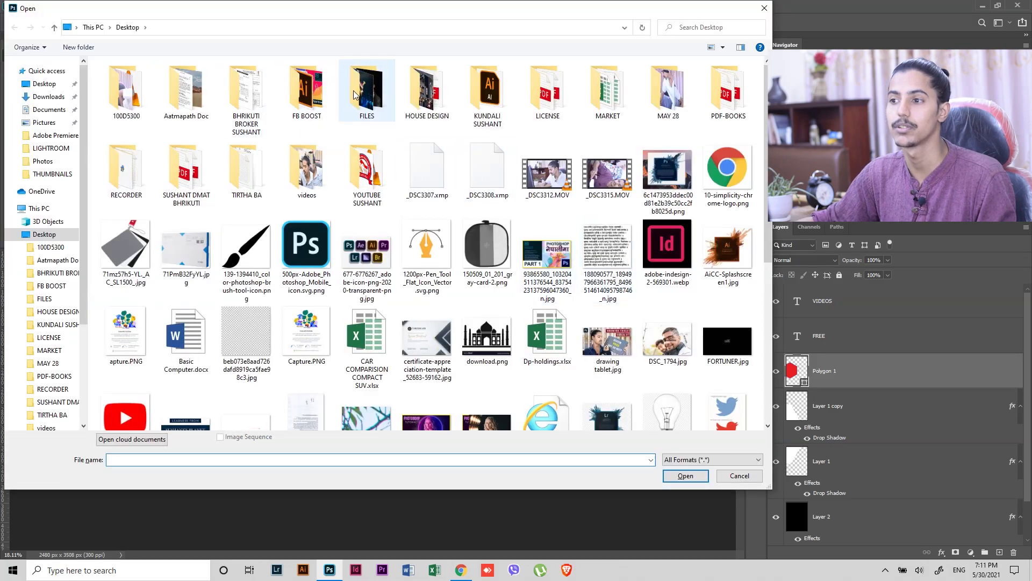
{"action": "double_click", "coordinate": [364, 96]}
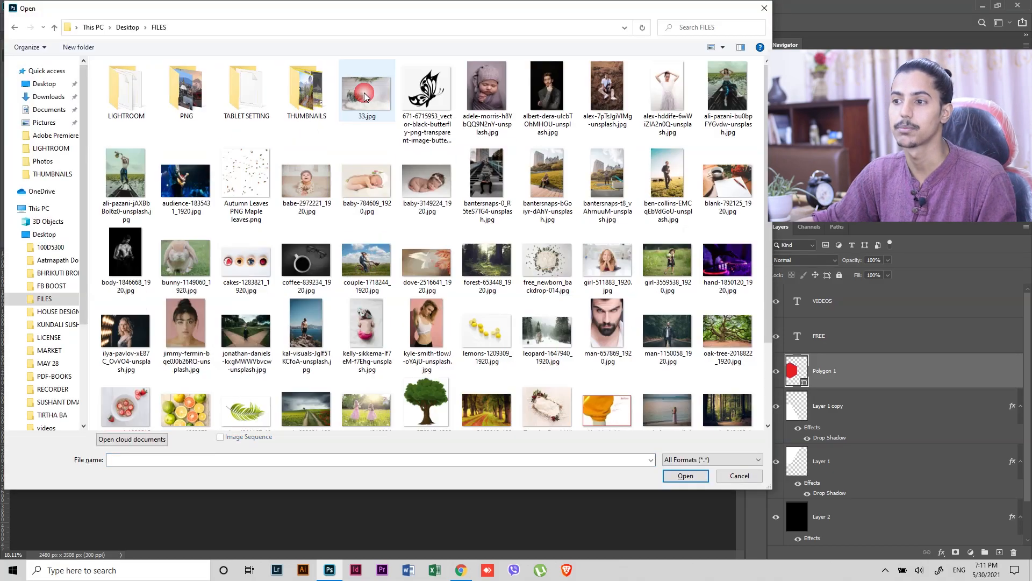
{"action": "double_click", "coordinate": [318, 102]}
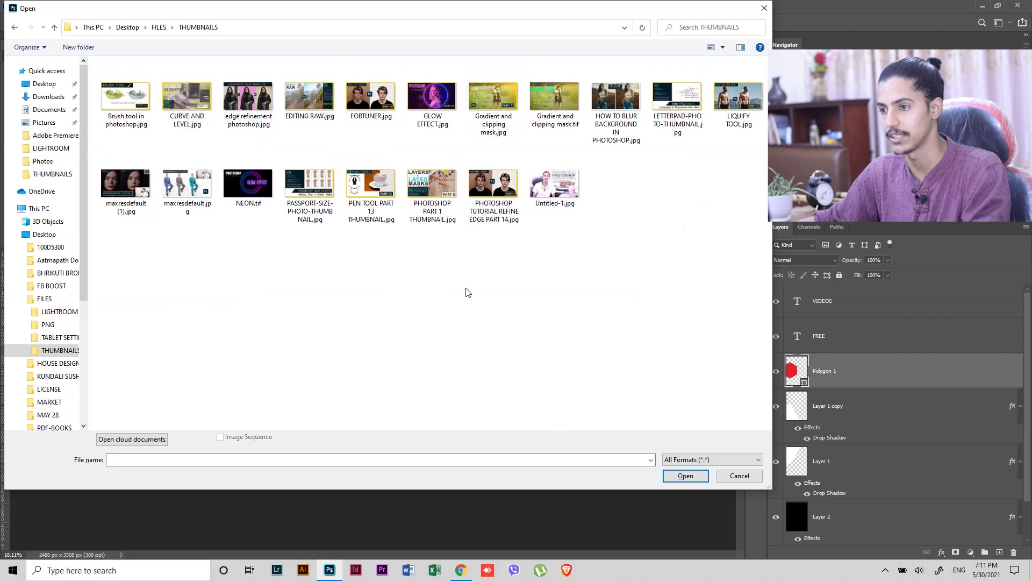
{"action": "key", "text": "BackSpace"}
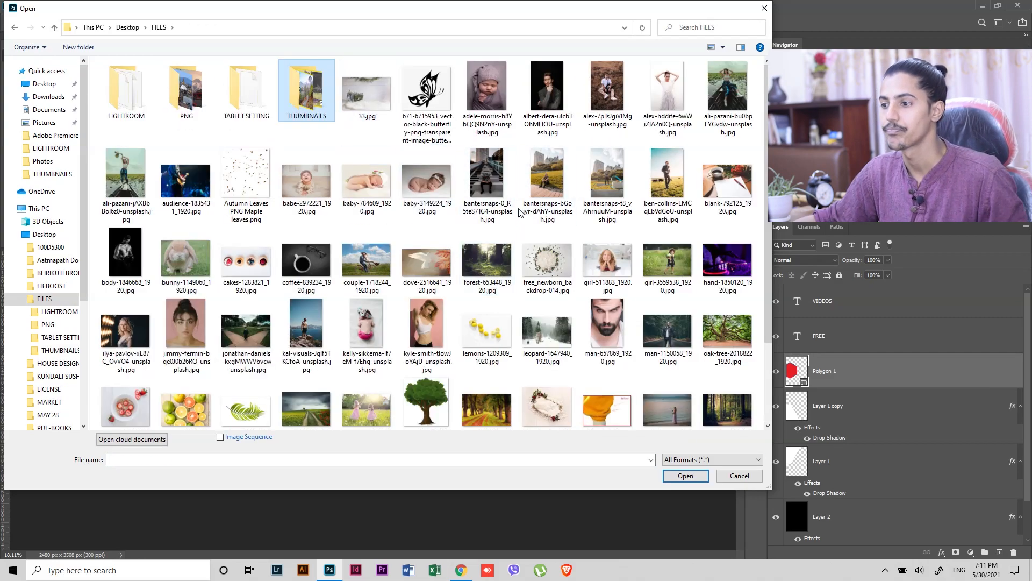
{"action": "left_click", "coordinate": [728, 180]}
{"action": "left_click", "coordinate": [692, 478]}
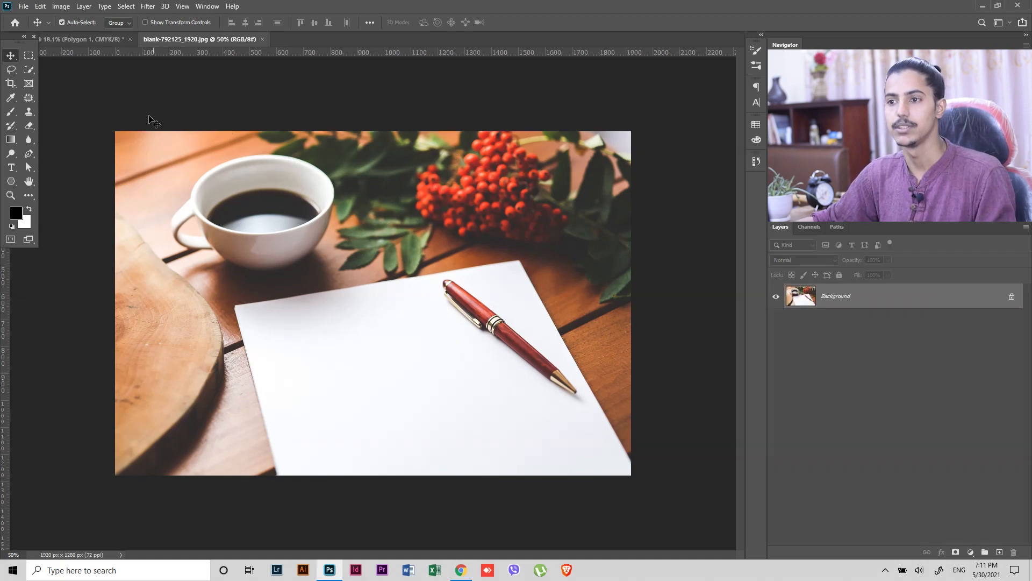
Bring the coffee-and-pen photo into the poster document as a new layer directly above the hexagon
{"action": "left_click", "coordinate": [96, 39]}
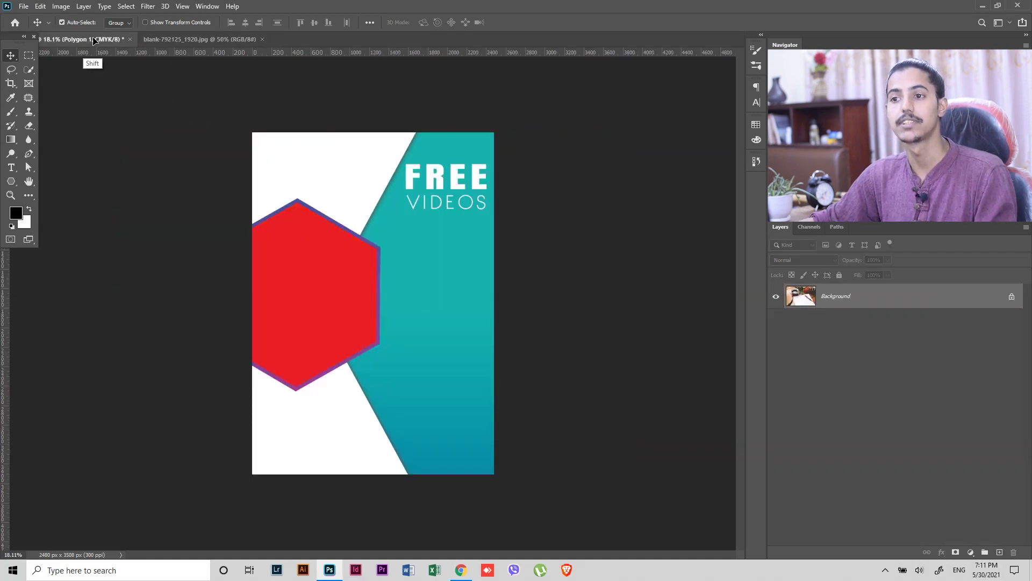
{"action": "left_click_drag", "start_coordinate": [405, 338], "coordinate": [400, 339]}
{"action": "left_click_drag", "start_coordinate": [352, 237], "coordinate": [275, 190]}
Scale the photo to about 155.63% so it covers the red hexagon, and clip it to the hexagon with a clipping mask
{"action": "key", "text": "ctrl+t"}
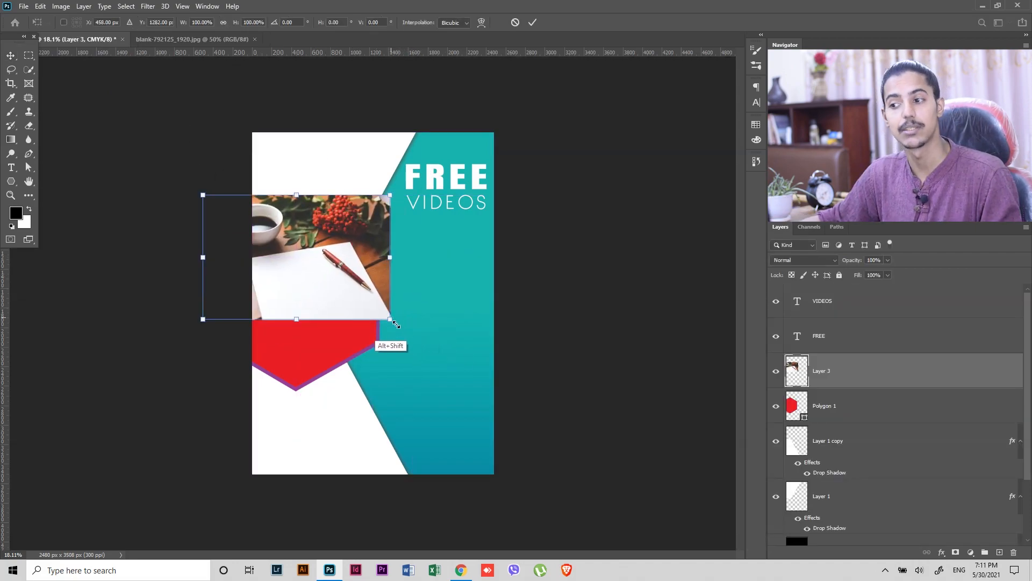
{"action": "left_click_drag", "start_coordinate": [391, 320], "coordinate": [430, 341]}
{"action": "left_click_drag", "start_coordinate": [352, 301], "coordinate": [357, 325]}
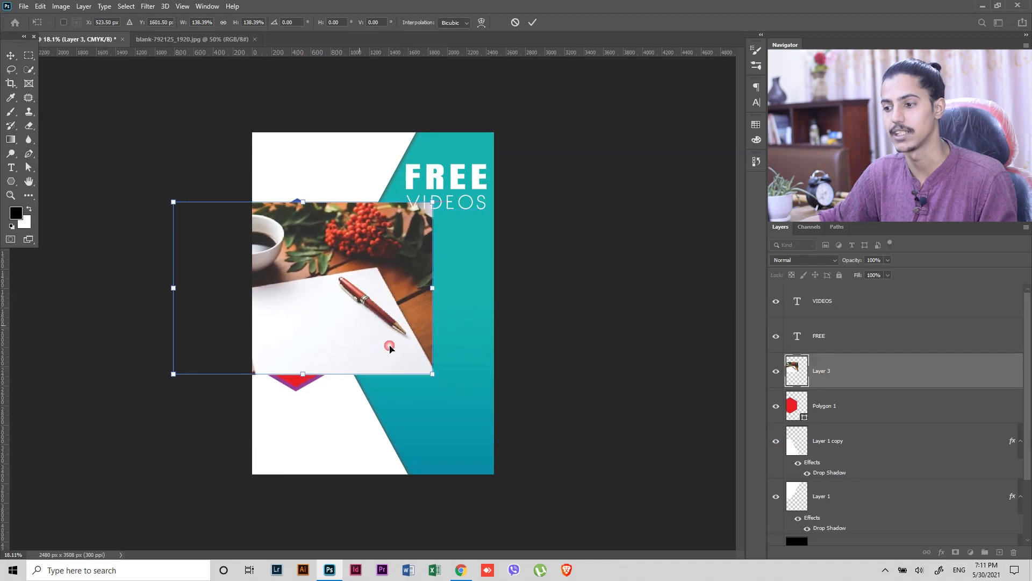
{"action": "left_click_drag", "start_coordinate": [438, 373], "coordinate": [452, 387]}
{"action": "left_click_drag", "start_coordinate": [402, 335], "coordinate": [418, 334]}
{"action": "left_click_drag", "start_coordinate": [469, 387], "coordinate": [489, 402]}
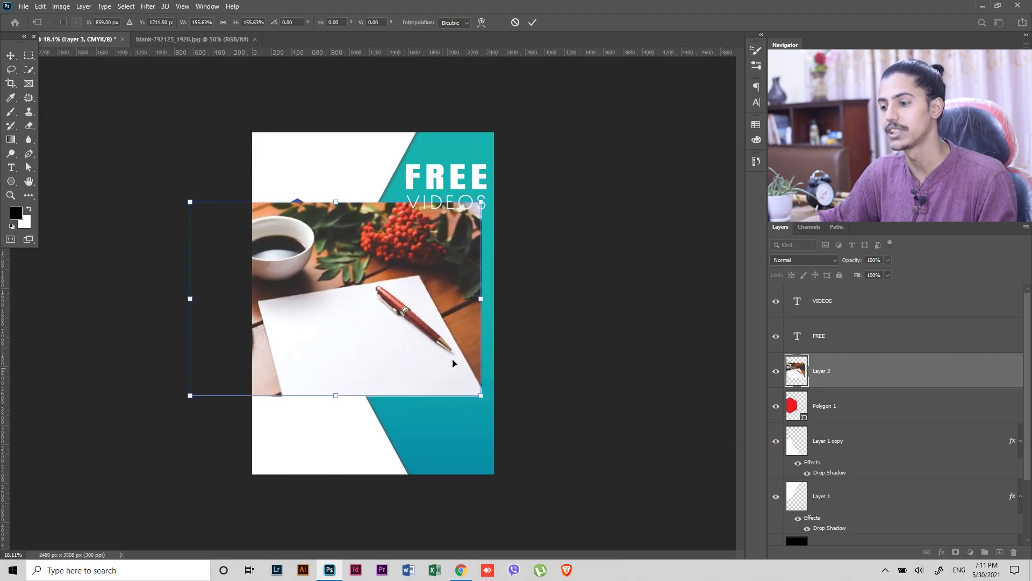
{"action": "key", "text": "Return"}
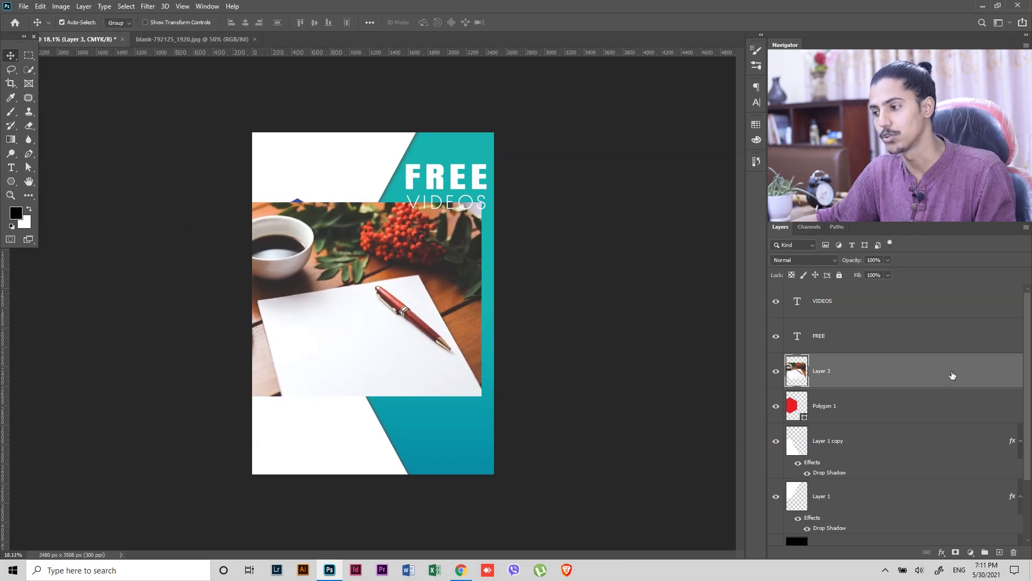
{"action": "right_click", "coordinate": [1007, 371]}
{"action": "left_click", "coordinate": [963, 315]}
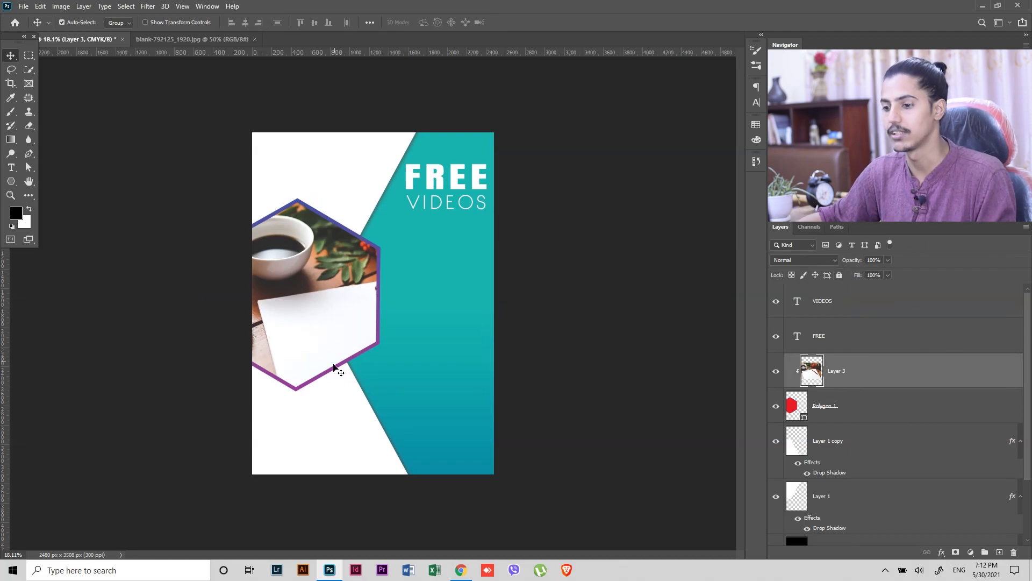
Draw a rectangle shape about 861 × 277 px in the white area below the hexagon
{"action": "left_click", "coordinate": [11, 182]}
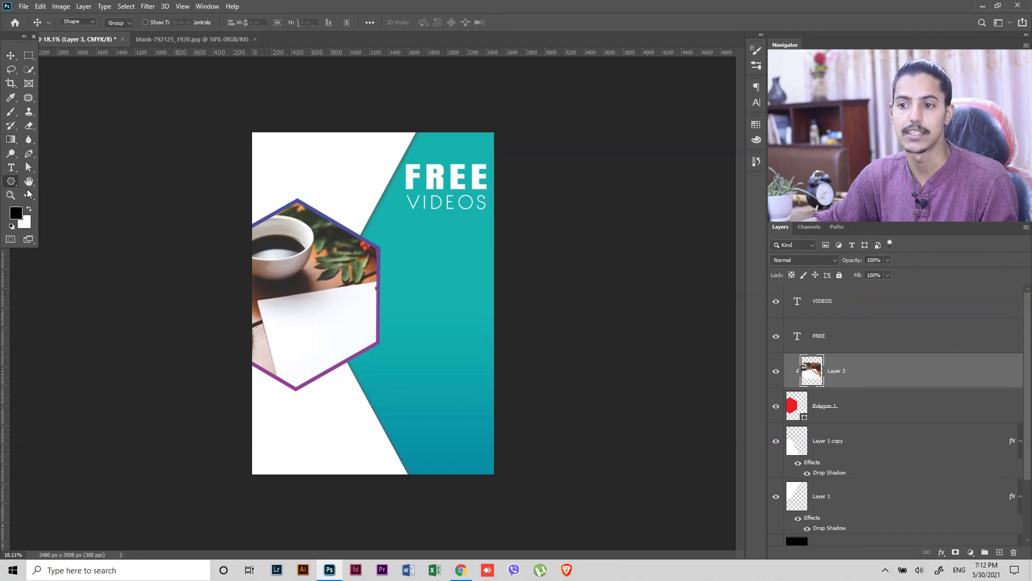
{"action": "right_click", "coordinate": [11, 183]}
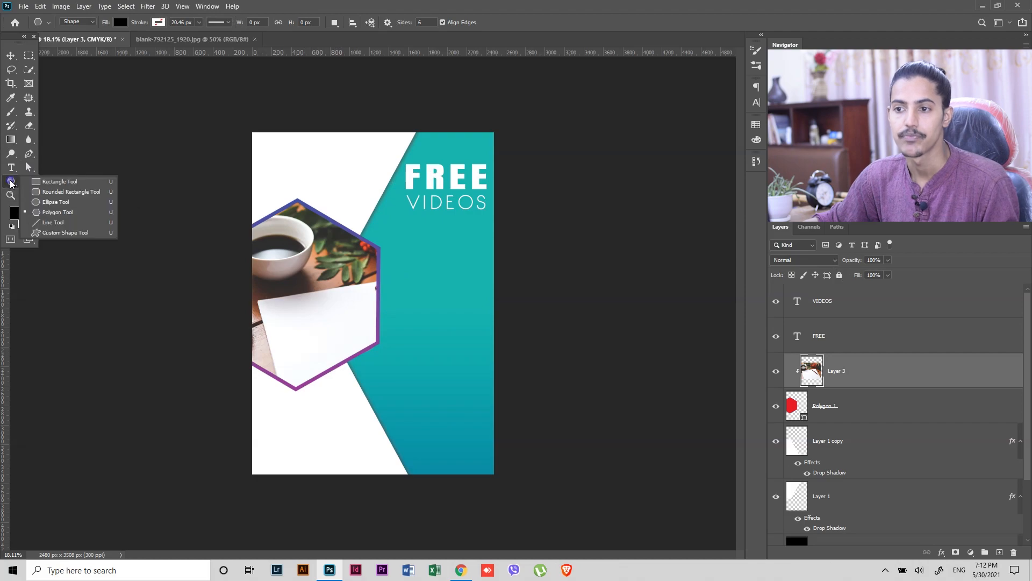
{"action": "left_click", "coordinate": [66, 183]}
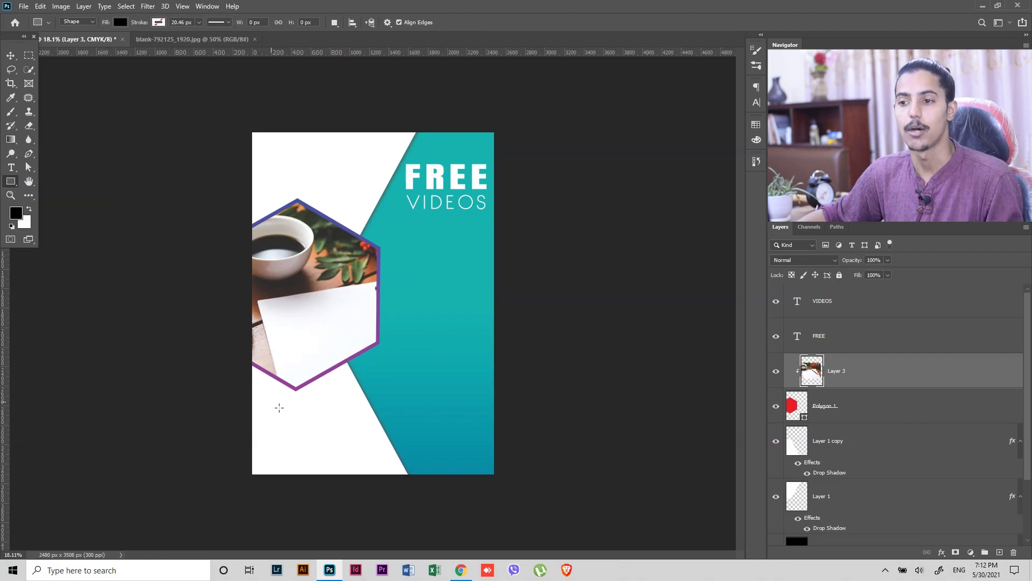
{"action": "left_click_drag", "start_coordinate": [277, 432], "coordinate": [366, 461]}
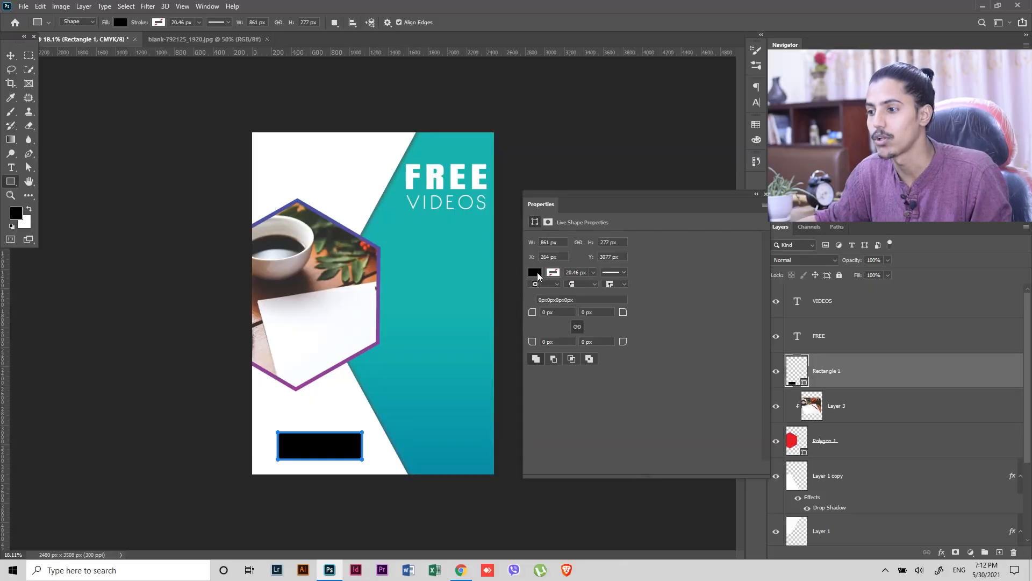
Fill the rectangle with the teal 14b2af sampled from the poster's background
{"action": "left_click", "coordinate": [535, 273]}
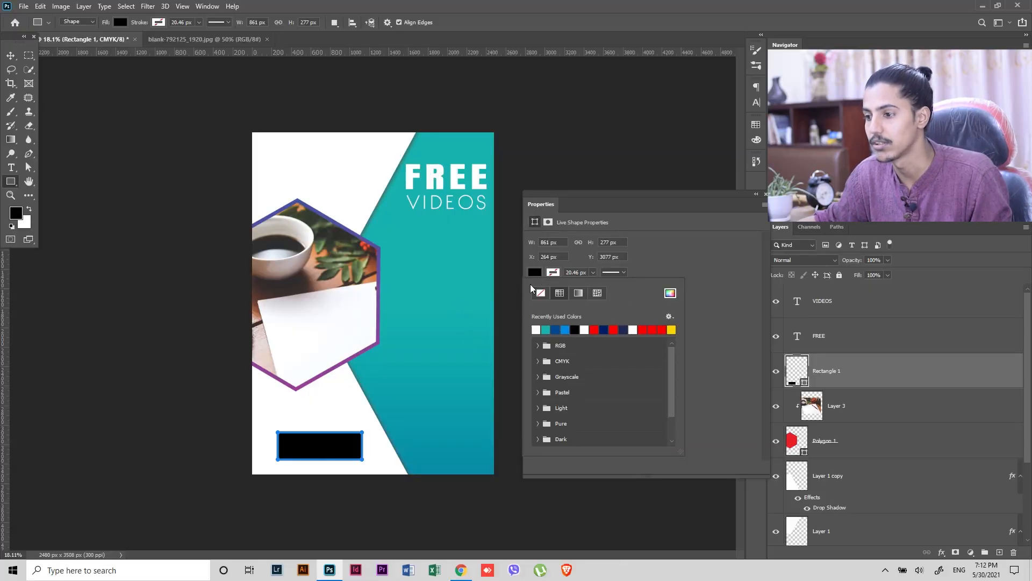
{"action": "left_click", "coordinate": [679, 293]}
{"action": "left_click", "coordinate": [457, 262]}
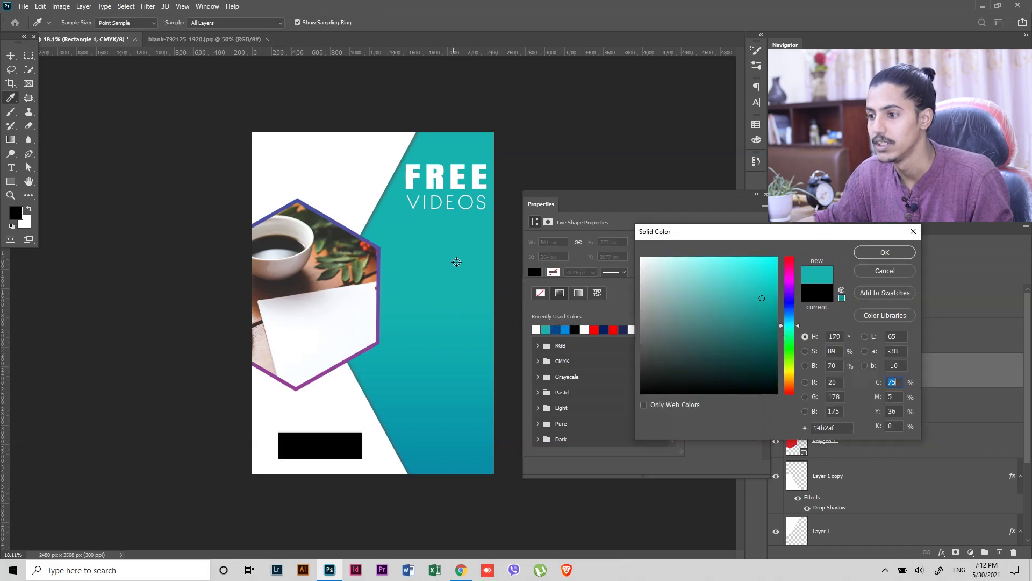
{"action": "left_click", "coordinate": [882, 253]}
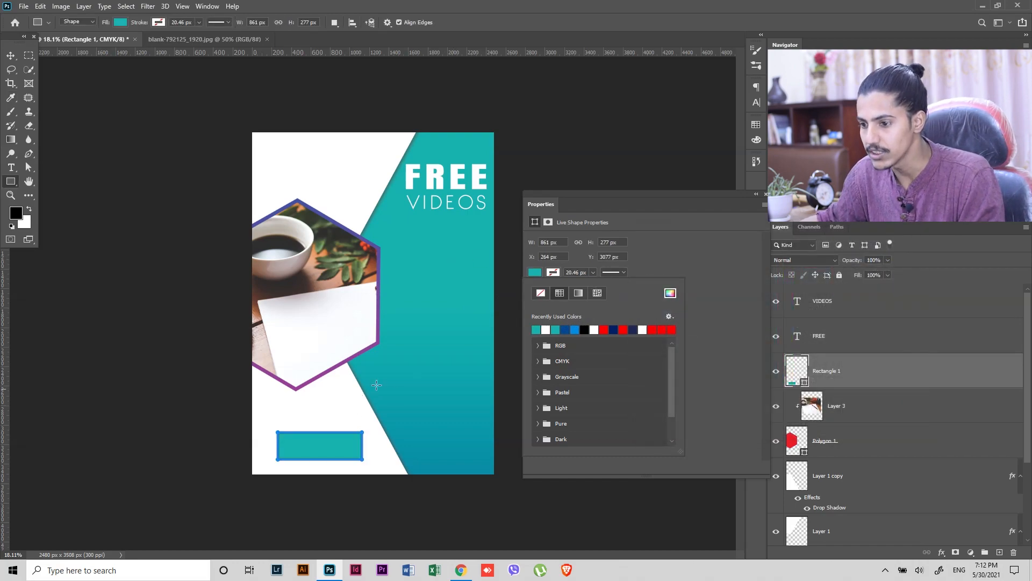
{"action": "left_click", "coordinate": [659, 266]}
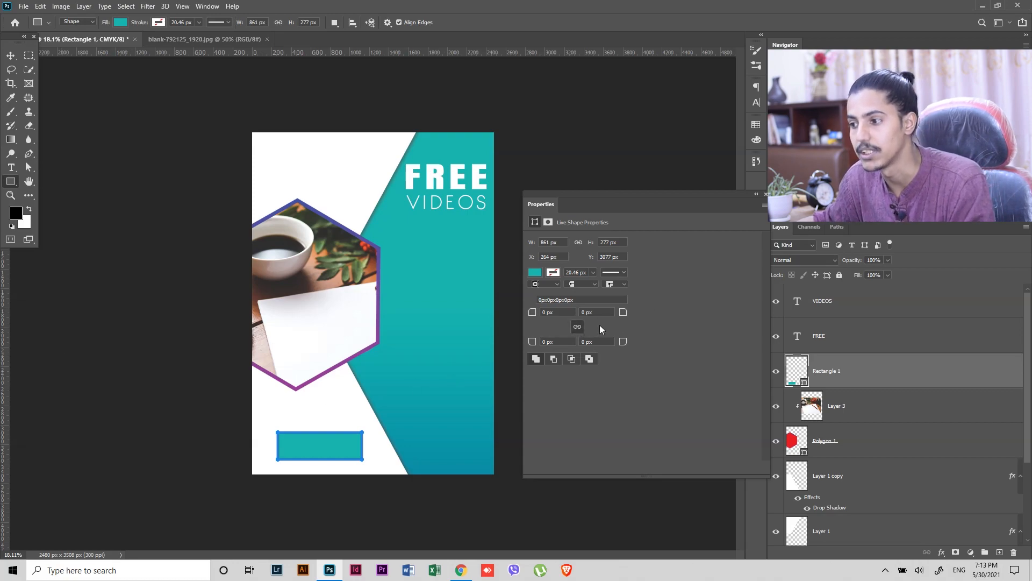
Unlink the rectangle's corner radii and set them to 2 px top-left, 180 px top-right, 154 px bottom-left and 0 px bottom-right
{"action": "left_click_drag", "start_coordinate": [647, 315], "coordinate": [651, 315]}
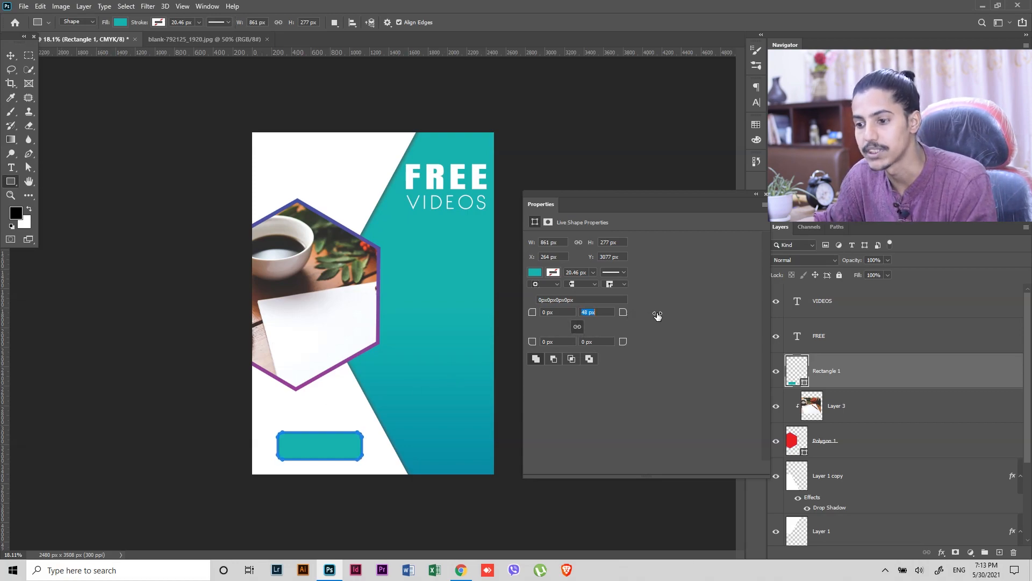
{"action": "left_click", "coordinate": [576, 327]}
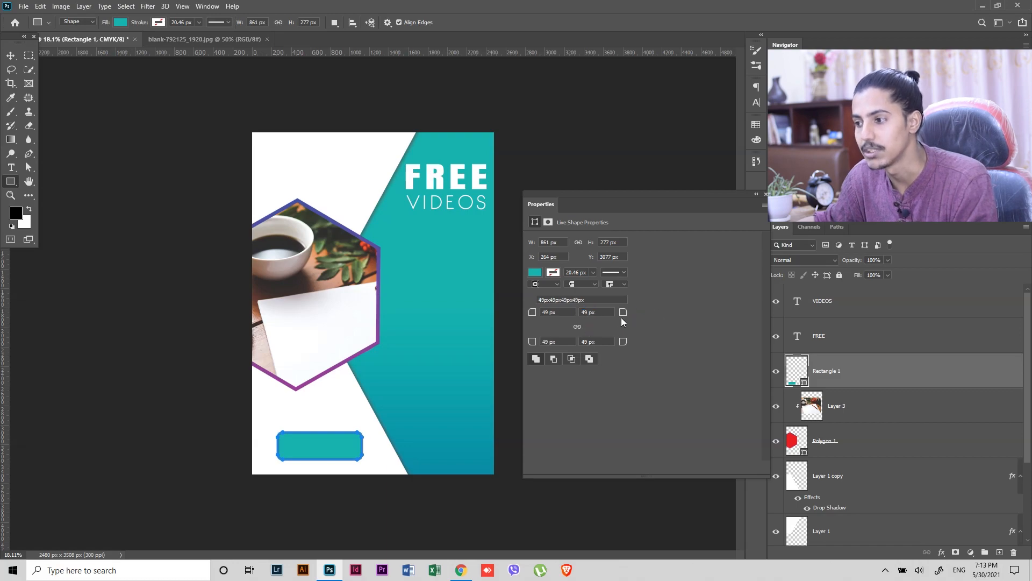
{"action": "left_click_drag", "start_coordinate": [657, 316], "coordinate": [699, 318]}
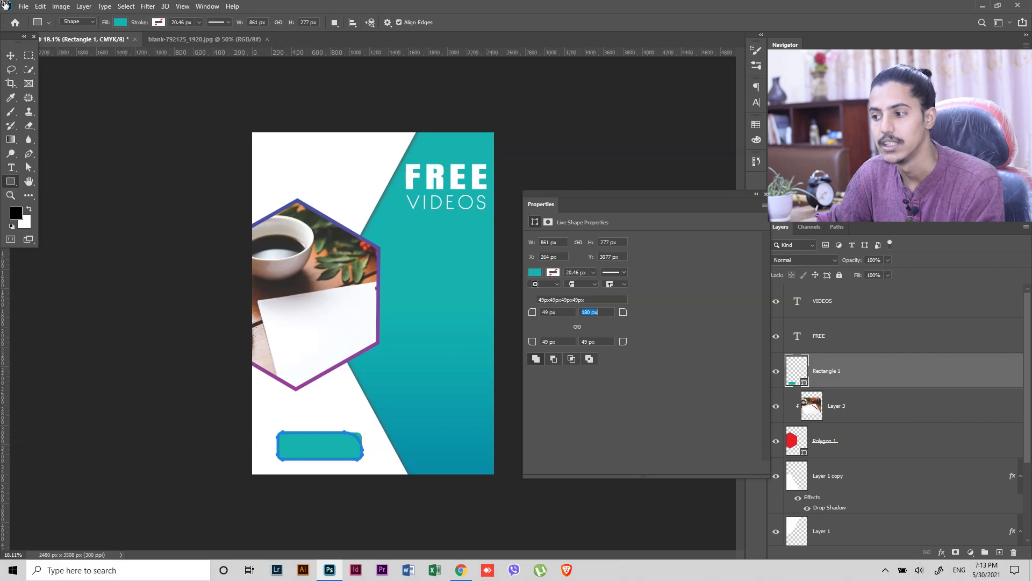
{"action": "left_click_drag", "start_coordinate": [540, 342], "coordinate": [629, 341]}
{"action": "left_click_drag", "start_coordinate": [539, 317], "coordinate": [505, 323]}
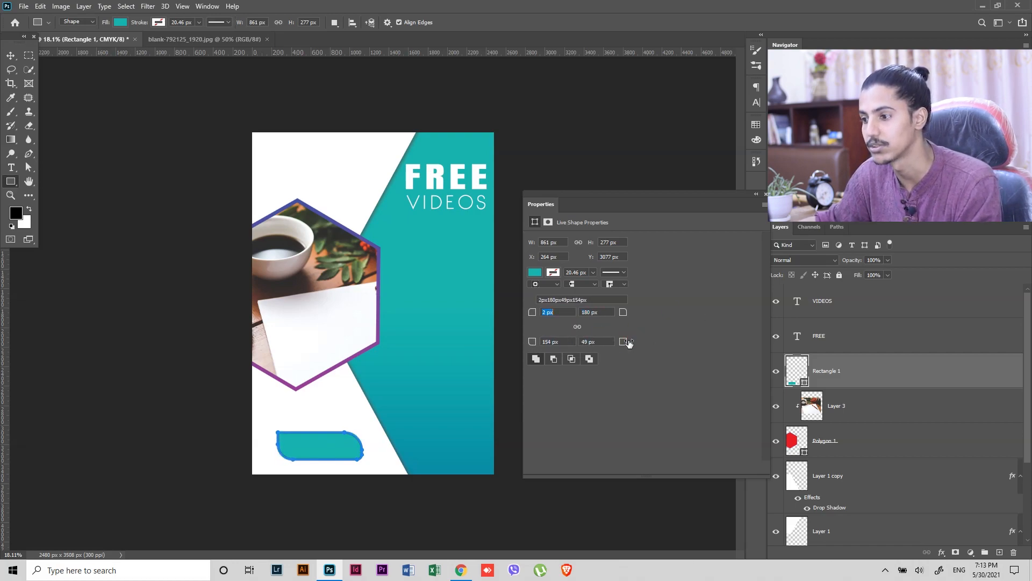
{"action": "left_click_drag", "start_coordinate": [629, 343], "coordinate": [583, 349]}
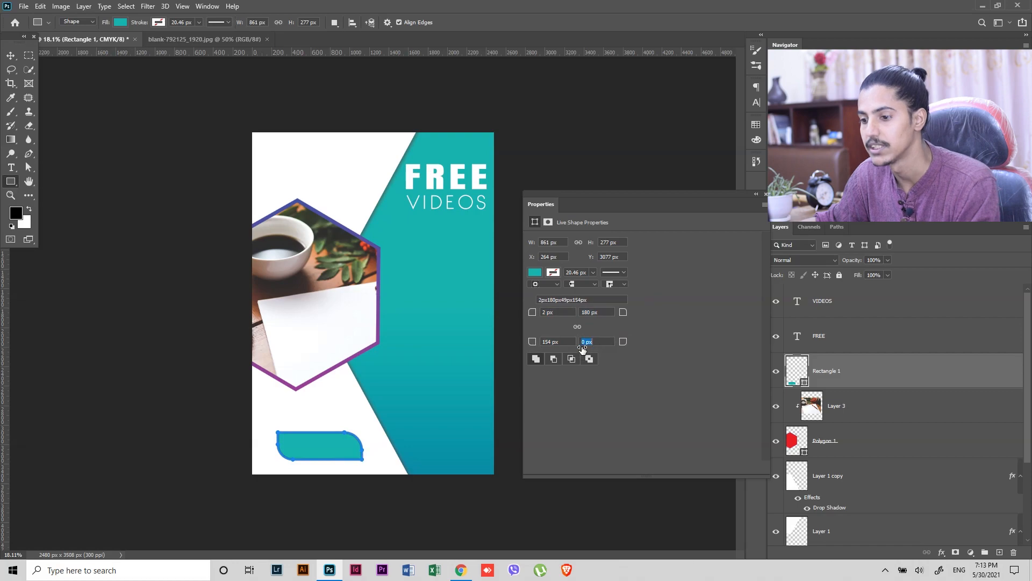
{"action": "left_click", "coordinate": [765, 195]}
Duplicate the VIDEOS text onto the teal rectangle and change its wording to SIGNUP
{"action": "left_click", "coordinate": [10, 56]}
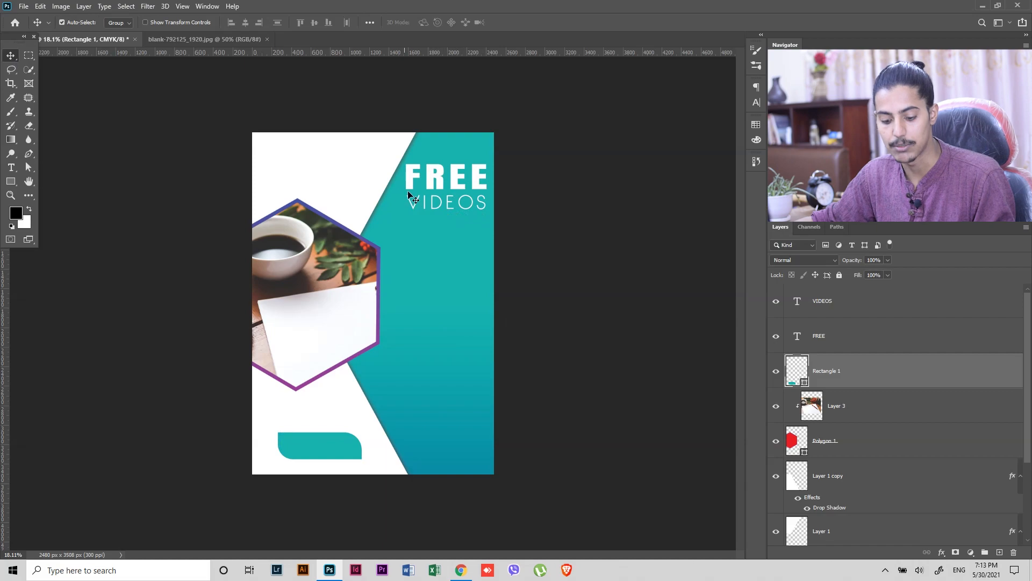
{"action": "key", "text": "alt"}
{"action": "left_click_drag", "start_coordinate": [420, 203], "coordinate": [293, 449]}
{"action": "double_click", "coordinate": [326, 445]}
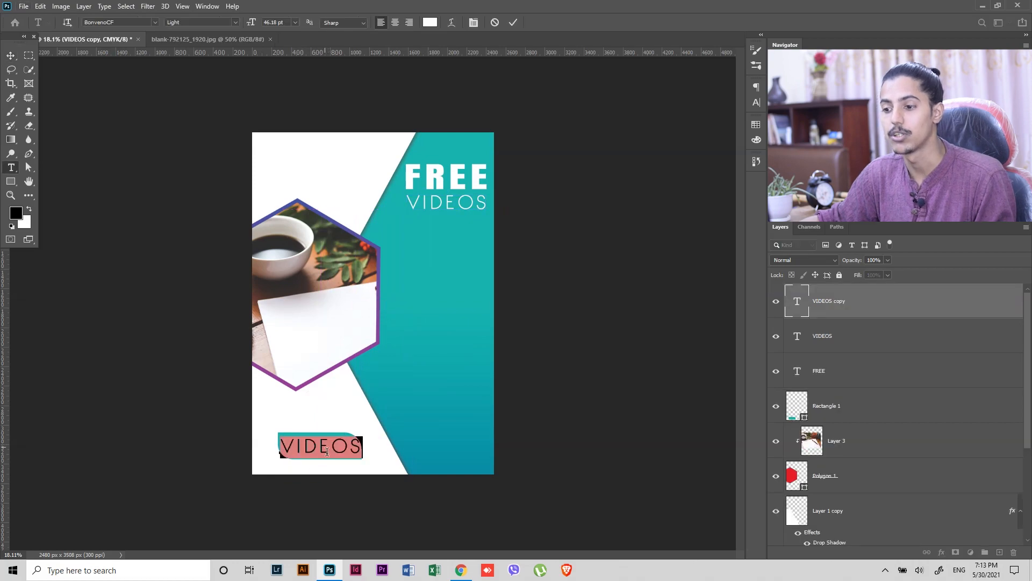
{"action": "type", "text": "SIGNUP"}
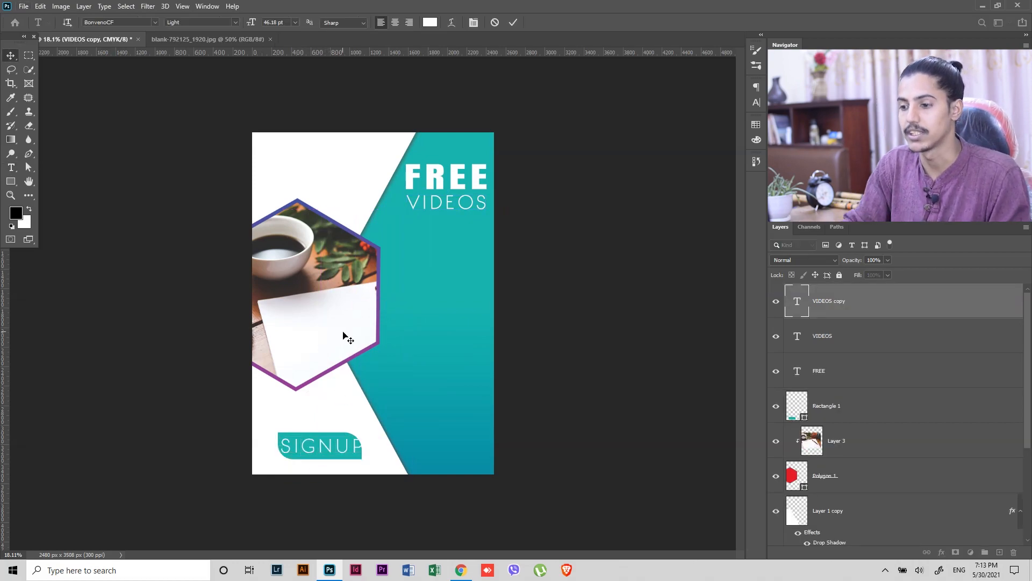
{"action": "key", "text": "ctrl+Return"}
Scale the SIGNUP text down so it fits centred inside the teal rectangle
{"action": "key", "text": "ctrl+t"}
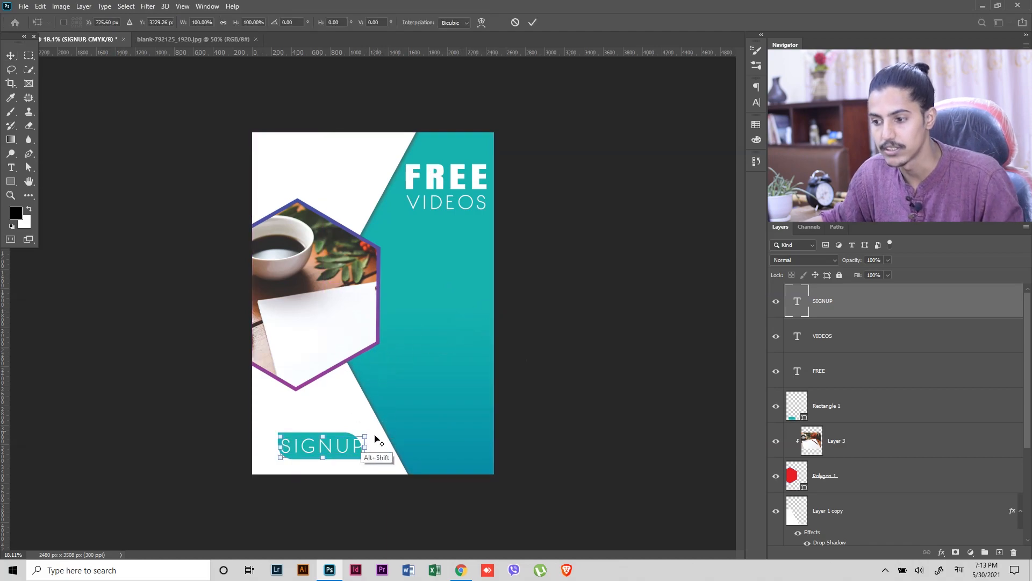
{"action": "left_click_drag", "start_coordinate": [368, 441], "coordinate": [355, 437]}
{"action": "key", "text": "Return"}
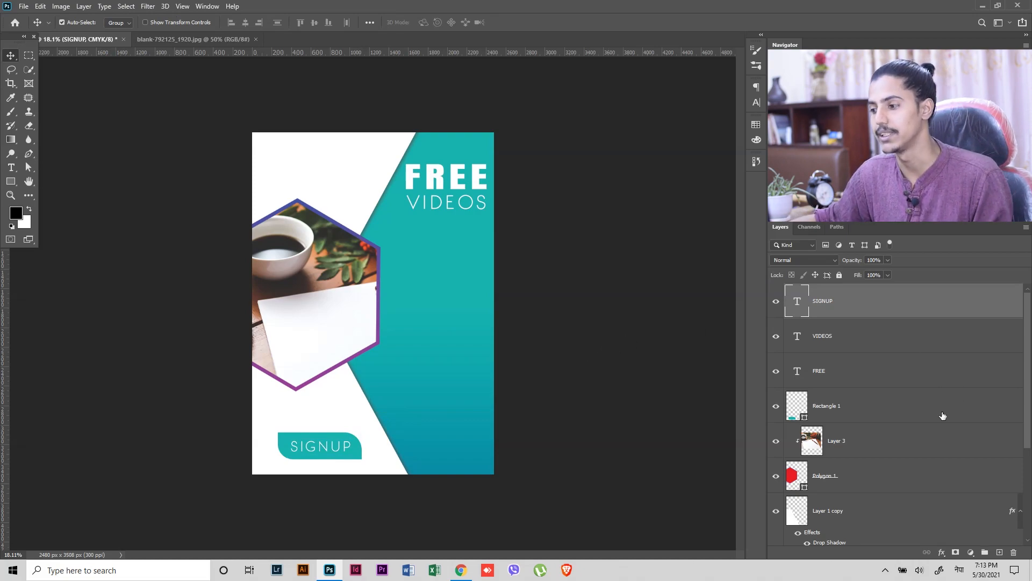
Copy the drop shadow layer style from Layer 1 copy and paste it onto the SIGNUP button's rectangle layer
{"action": "left_click", "coordinate": [955, 417]}
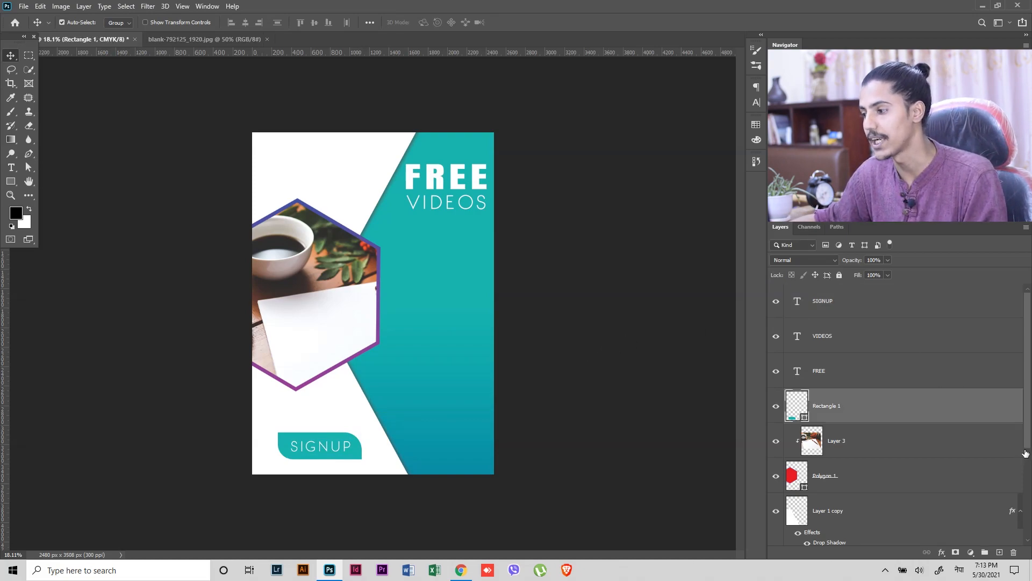
{"action": "scroll", "coordinate": [991, 430], "scroll_direction": "down", "scroll_amount": 5}
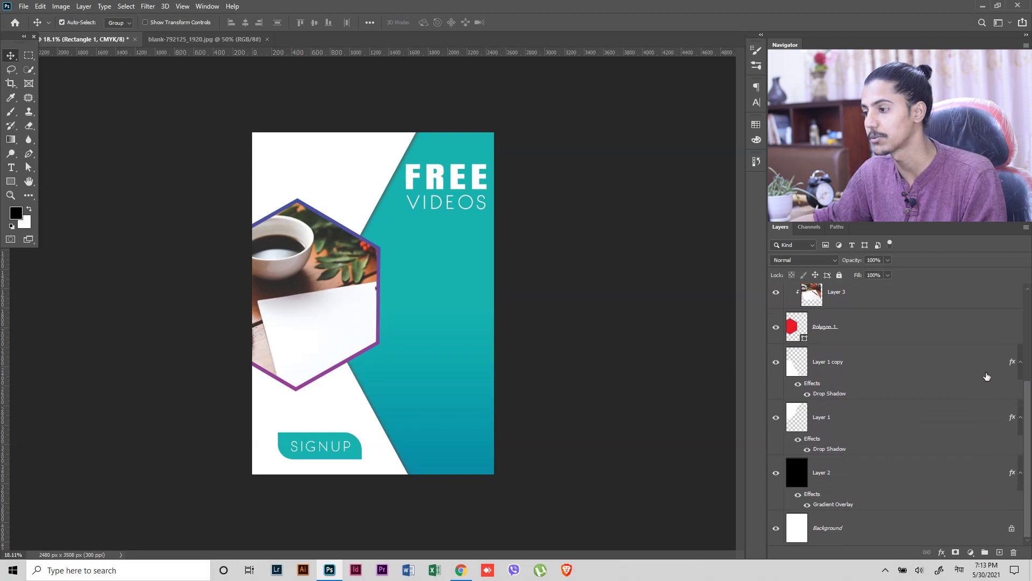
{"action": "left_click", "coordinate": [987, 376]}
{"action": "right_click", "coordinate": [987, 376]}
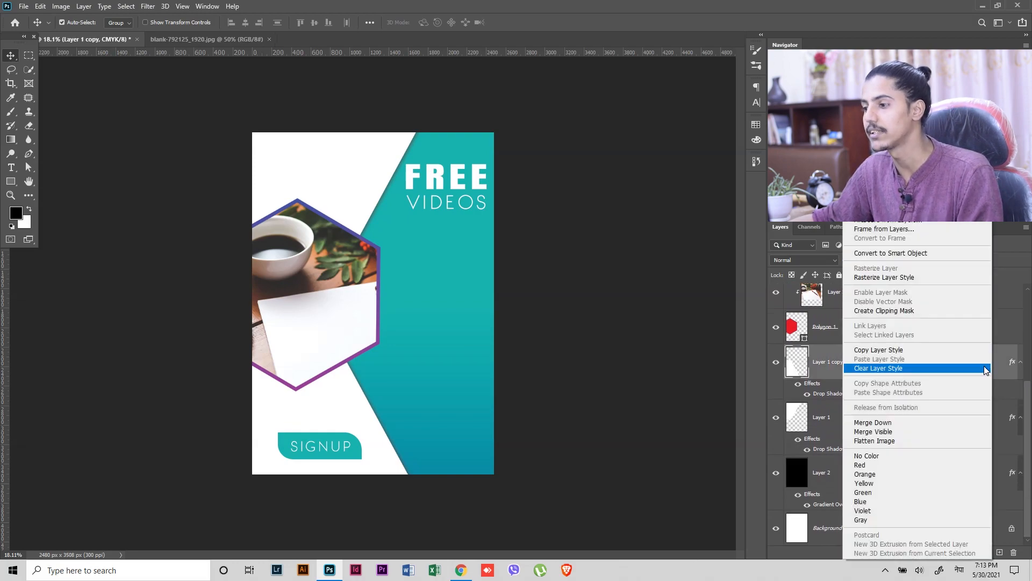
{"action": "left_click", "coordinate": [906, 350]}
{"action": "left_click_drag", "start_coordinate": [1031, 397], "coordinate": [1022, 295]}
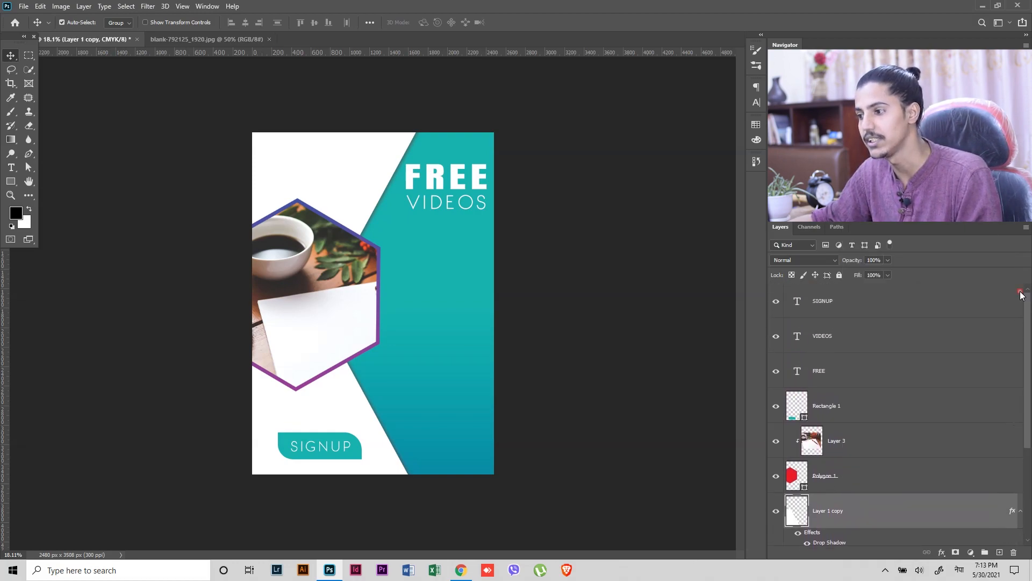
{"action": "left_click", "coordinate": [920, 411]}
{"action": "right_click", "coordinate": [1009, 408]}
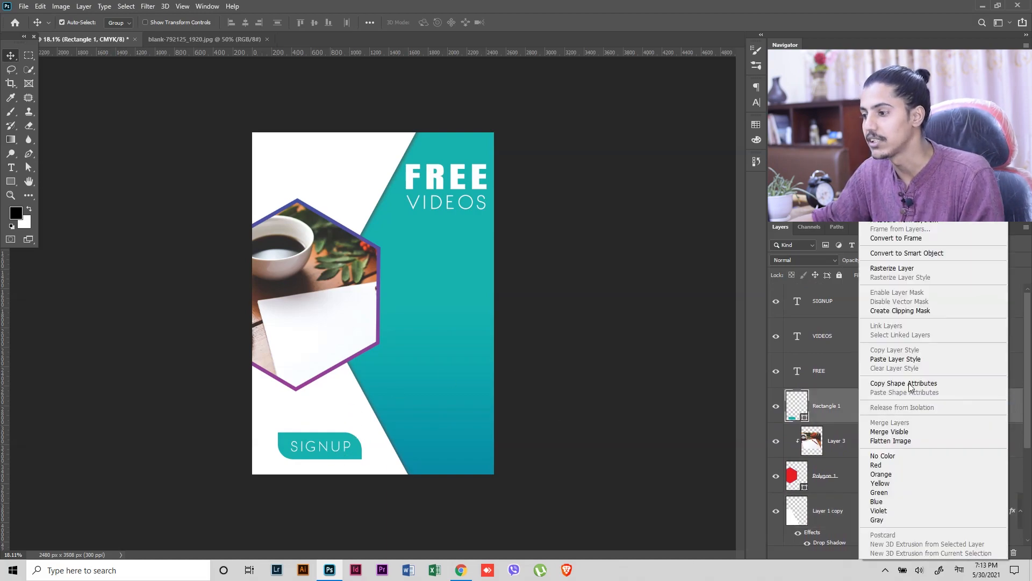
{"action": "left_click", "coordinate": [923, 359]}
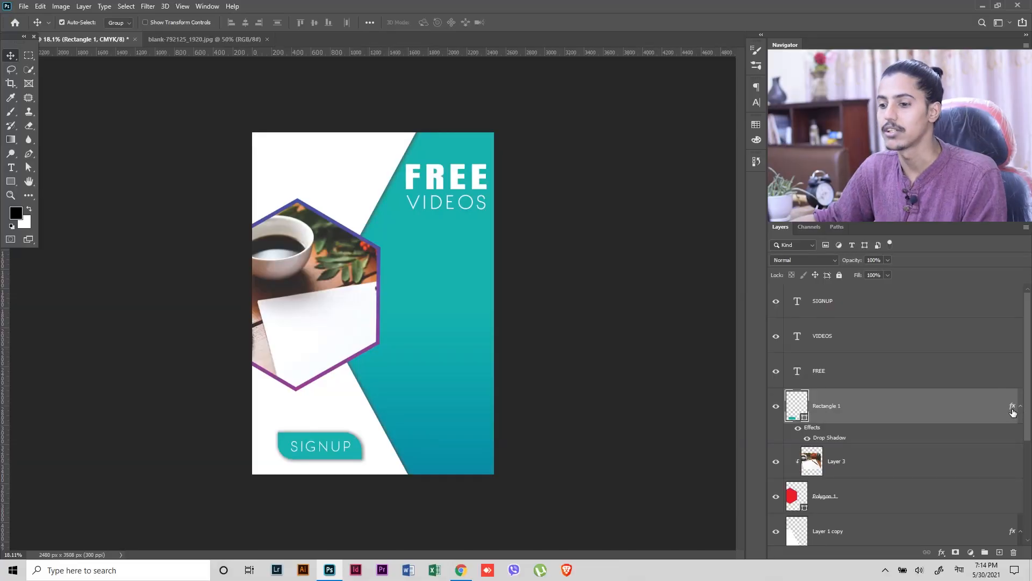
Add a thin white outside stroke at 100% opacity to the SIGNUP button's rectangle
{"action": "double_click", "coordinate": [1013, 411]}
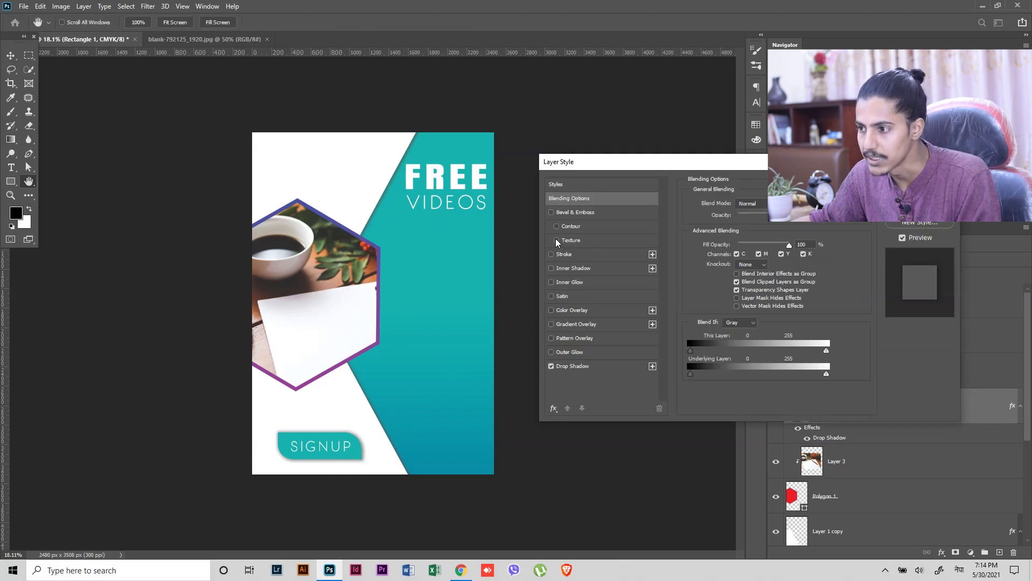
{"action": "left_click", "coordinate": [557, 253]}
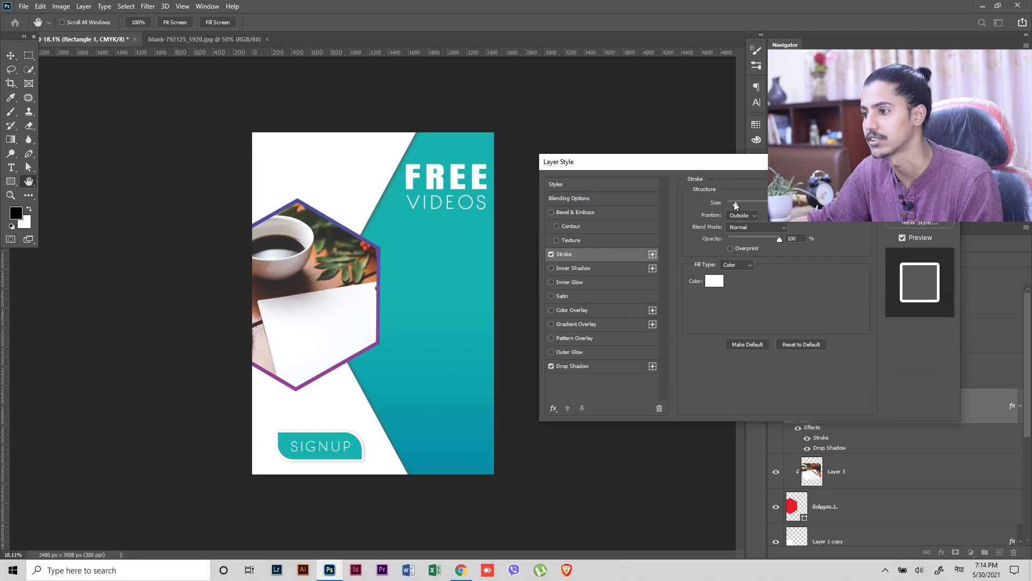
{"action": "left_click_drag", "start_coordinate": [734, 202], "coordinate": [731, 205]}
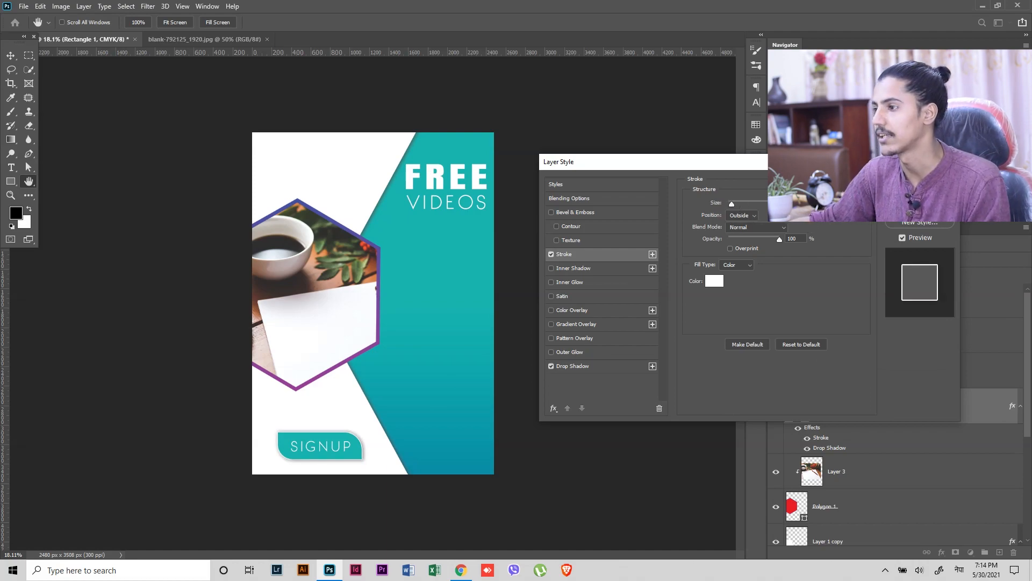
{"action": "left_click", "coordinate": [920, 186]}
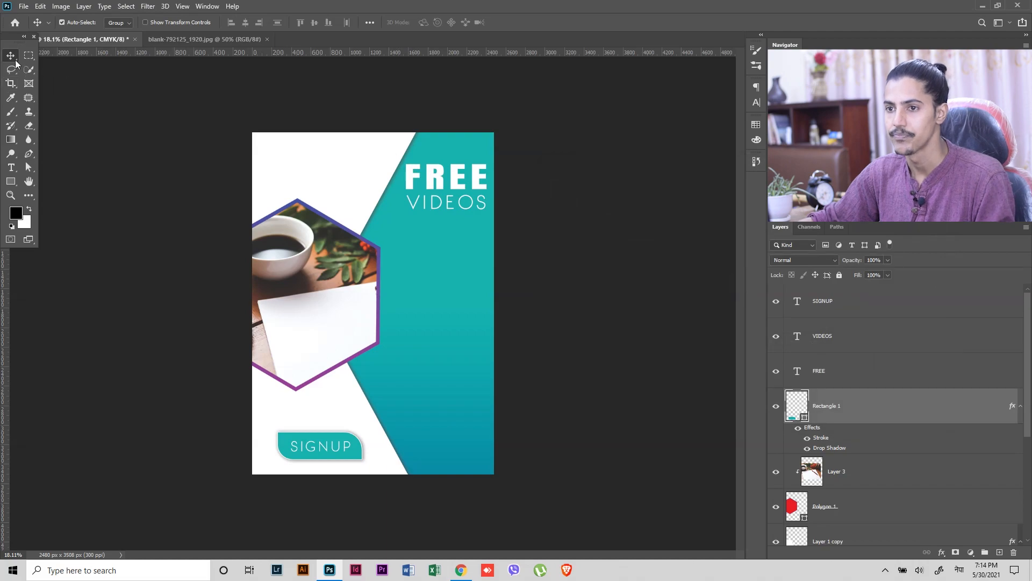
Place a Lorem ipsum paragraph below VIDEOS on the teal area, set it to 17.1 pt and widen its text box slightly
{"action": "key", "text": "t"}
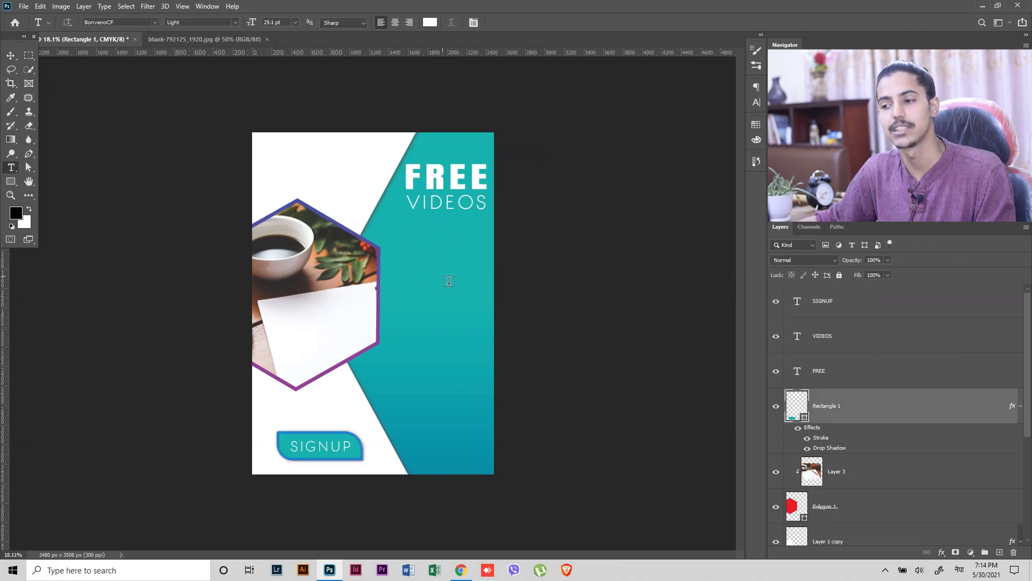
{"action": "left_click_drag", "start_coordinate": [415, 258], "coordinate": [495, 294]}
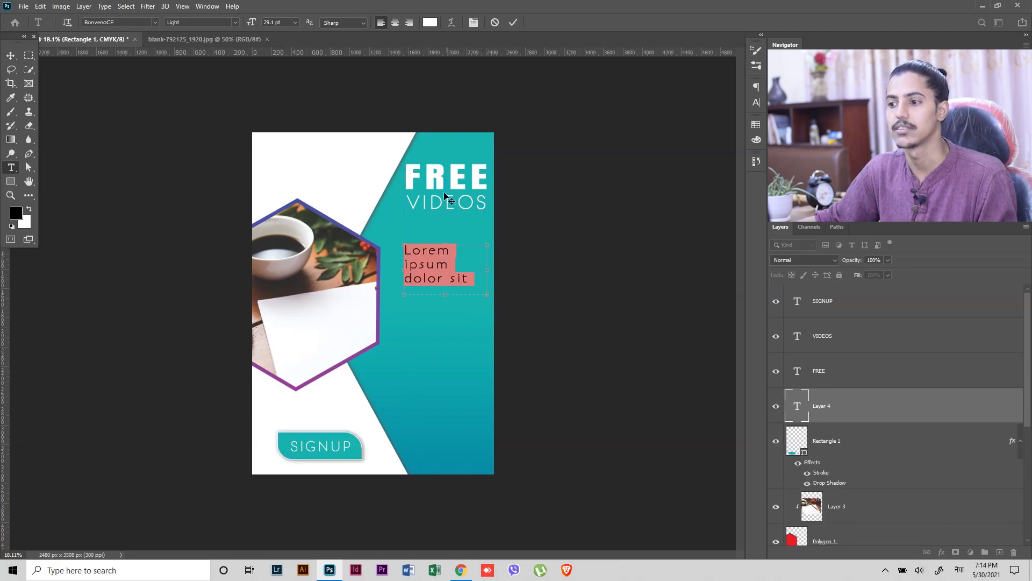
{"action": "left_click_drag", "start_coordinate": [258, 26], "coordinate": [251, 27]}
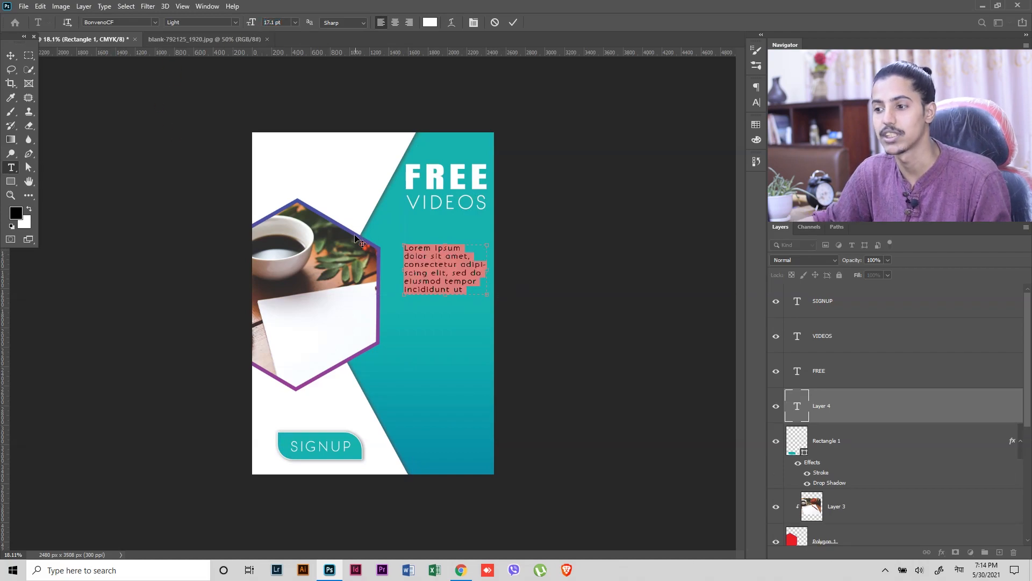
{"action": "mouse_move", "coordinate": [407, 274]}
{"action": "left_mouse_down"}
{"action": "mouse_move", "coordinate": [387, 274]}
{"action": "mouse_move", "coordinate": [399, 275]}
{"action": "left_mouse_up"}
Duplicate the Lorem ipsum paragraph twice, stacking the copies evenly below the original on the teal area
{"action": "left_click", "coordinate": [11, 55]}
{"action": "key", "text": "alt"}
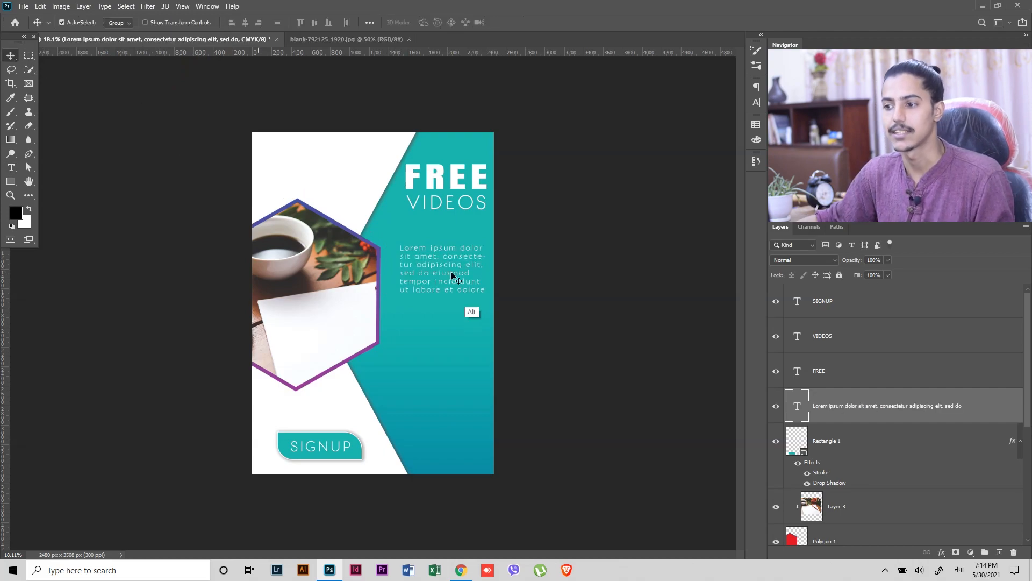
{"action": "left_click_drag", "start_coordinate": [430, 290], "coordinate": [445, 399]}
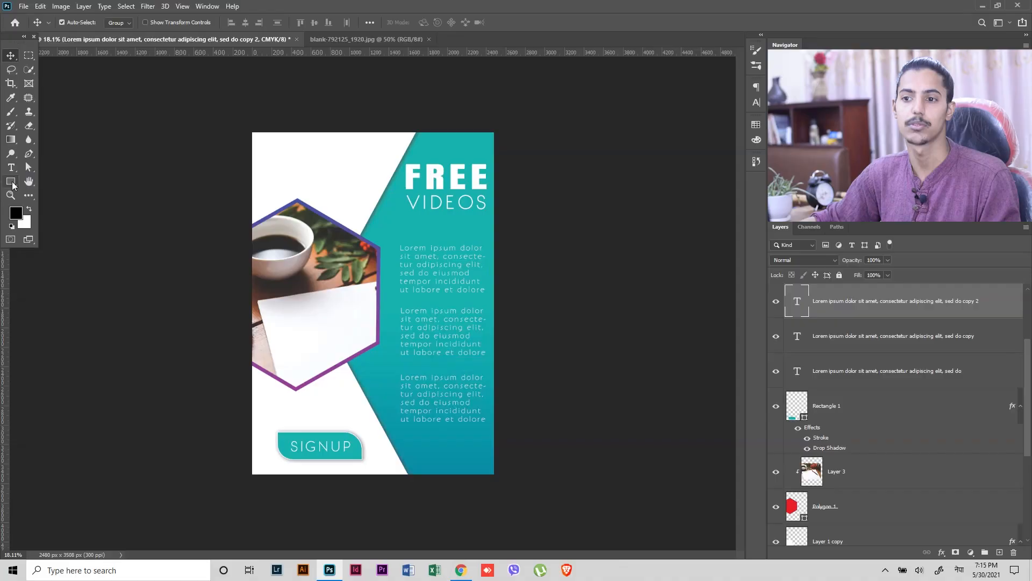
Draw a trial six-sided polygon about 1582 px wide over the poster's centre and undo it
{"action": "left_click", "coordinate": [12, 182]}
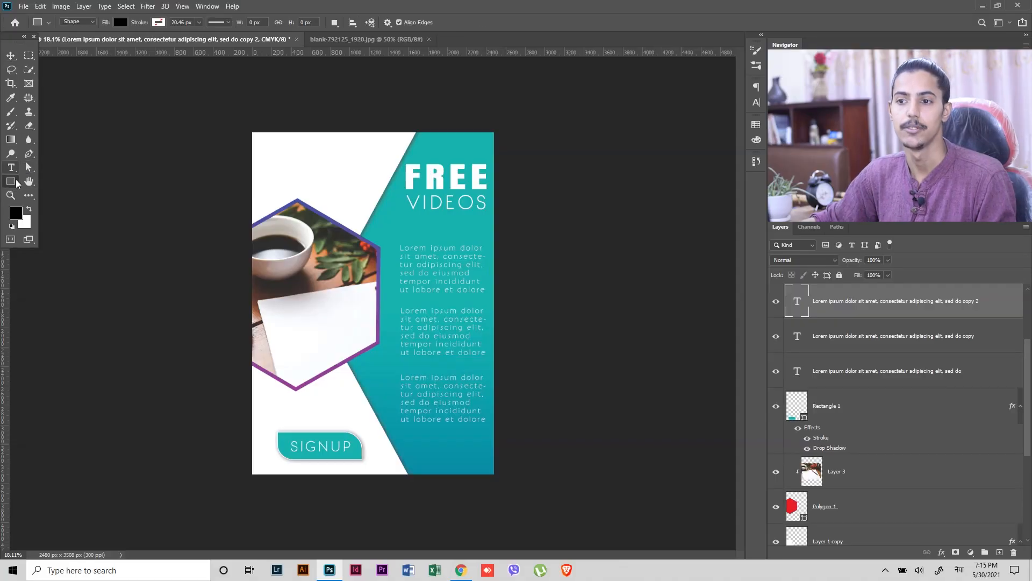
{"action": "right_click", "coordinate": [16, 183]}
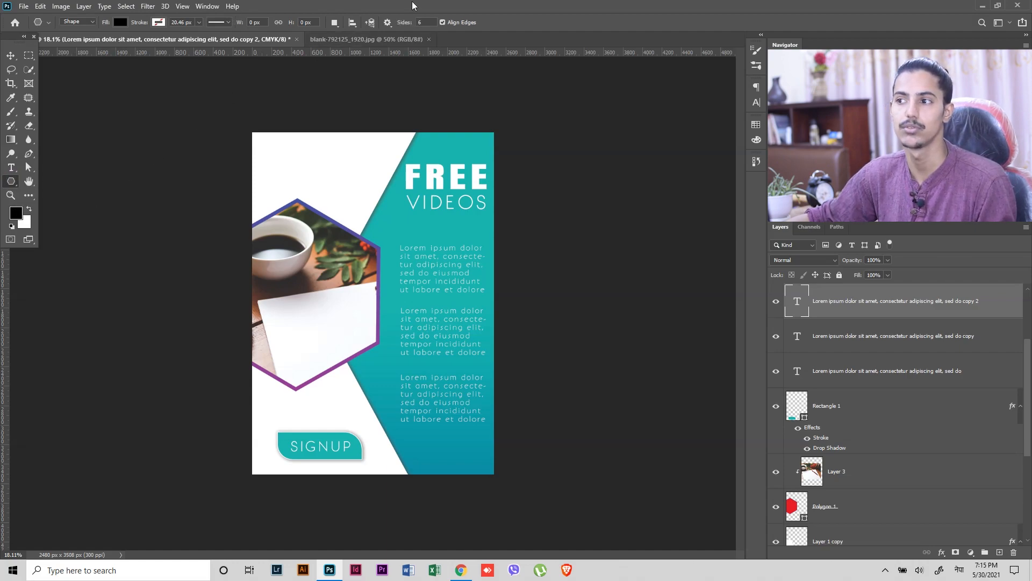
{"action": "left_click_drag", "start_coordinate": [386, 328], "coordinate": [468, 281]}
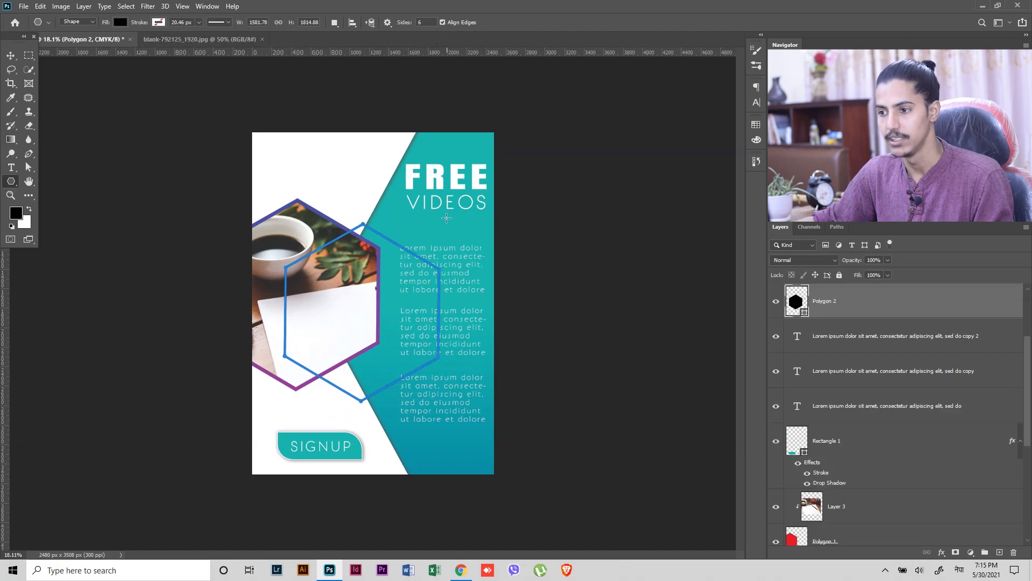
{"action": "key", "text": "ctrl+z"}
Try the polygon's star option with sides indented by 21%, drawing a 6-sided star and a 15-sided one over the poster
{"action": "left_click", "coordinate": [386, 23]}
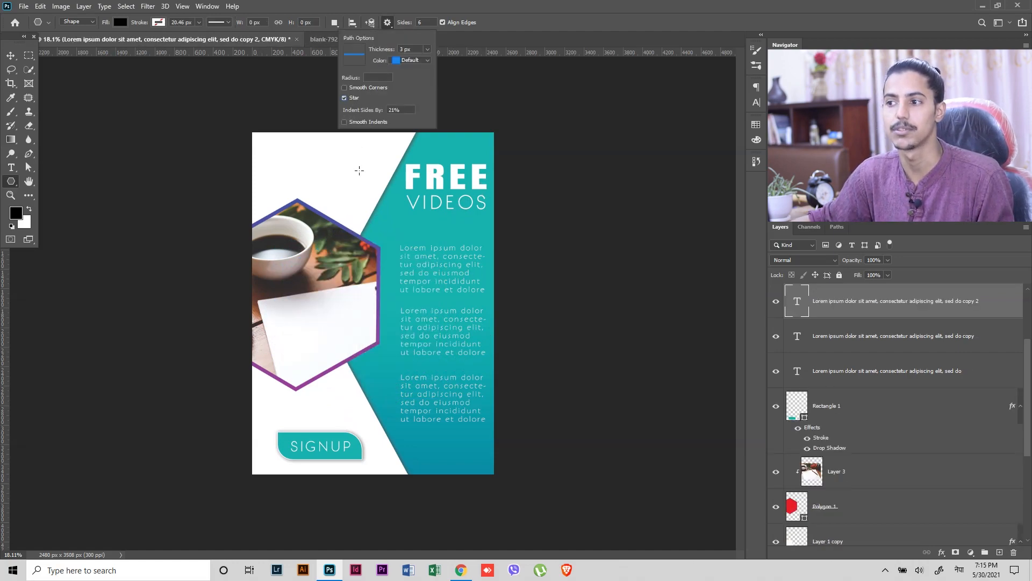
{"action": "left_click", "coordinate": [382, 316]}
{"action": "left_click_drag", "start_coordinate": [377, 318], "coordinate": [445, 362]}
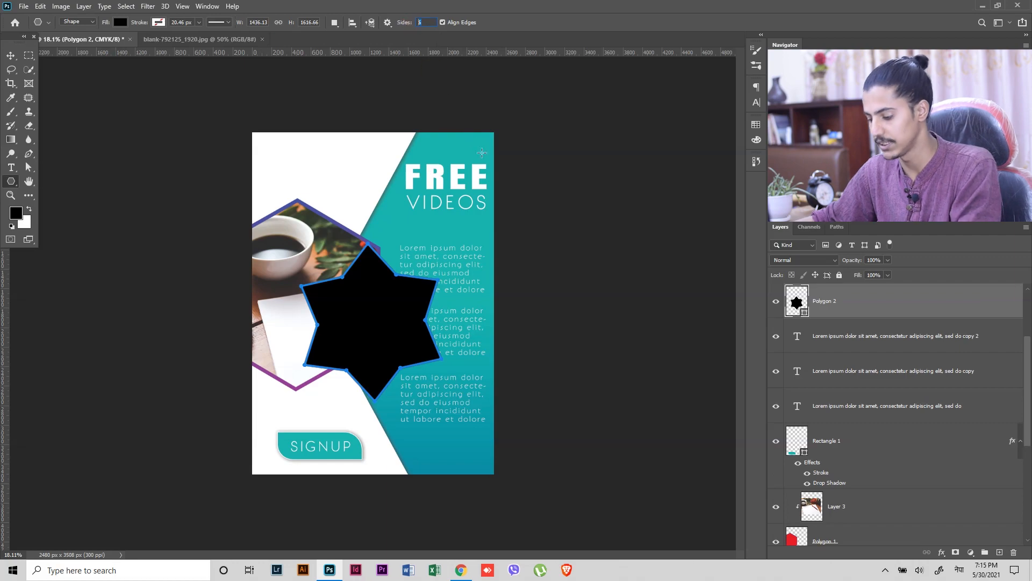
{"action": "left_click_drag", "start_coordinate": [413, 230], "coordinate": [457, 183]}
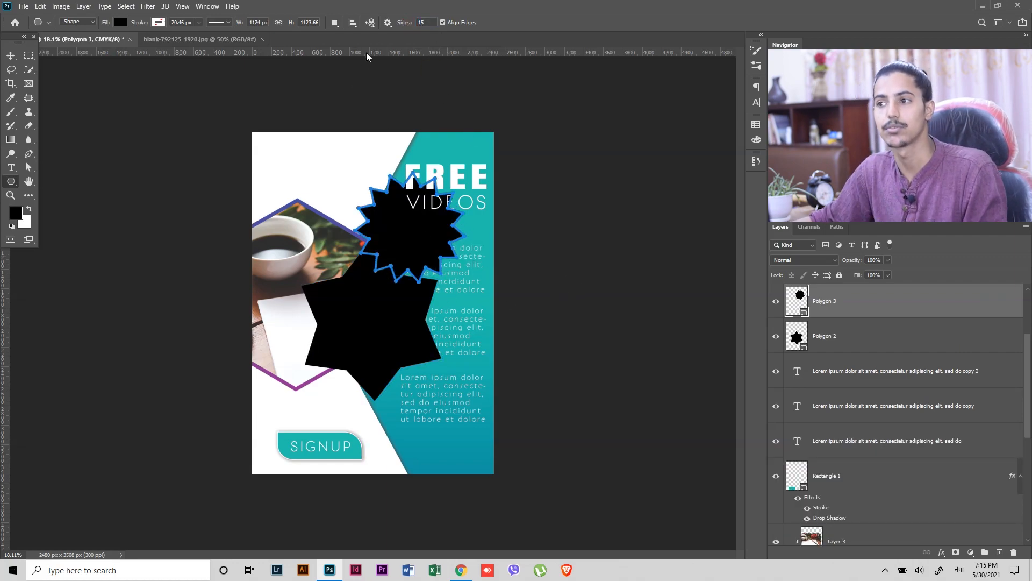
Increase the star's side indent and draw another 15-sided trial star about 1586 px wide near the poster's lower edge
{"action": "left_click", "coordinate": [386, 24]}
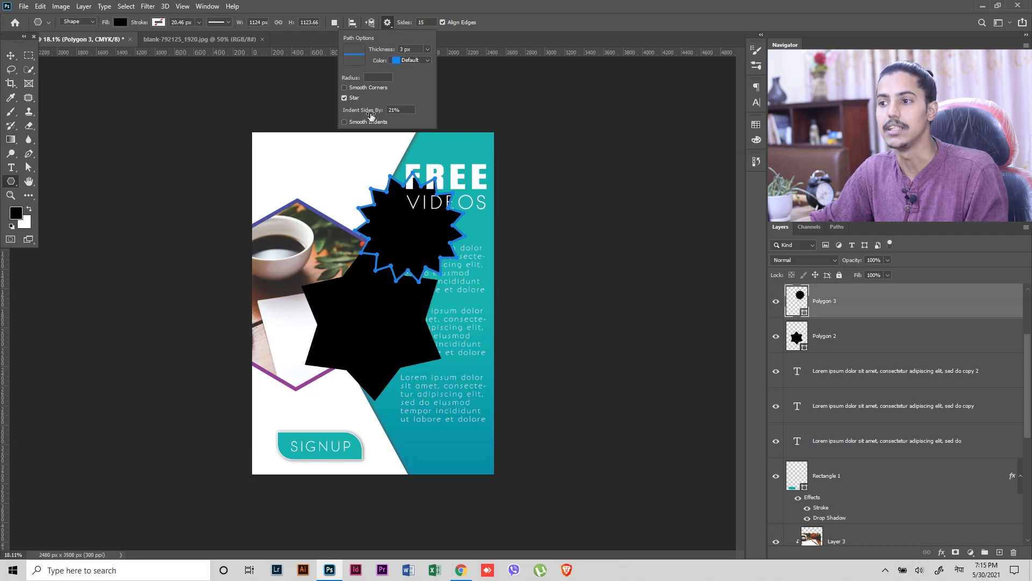
{"action": "left_click", "coordinate": [417, 322]}
{"action": "left_click_drag", "start_coordinate": [416, 405], "coordinate": [492, 482]}
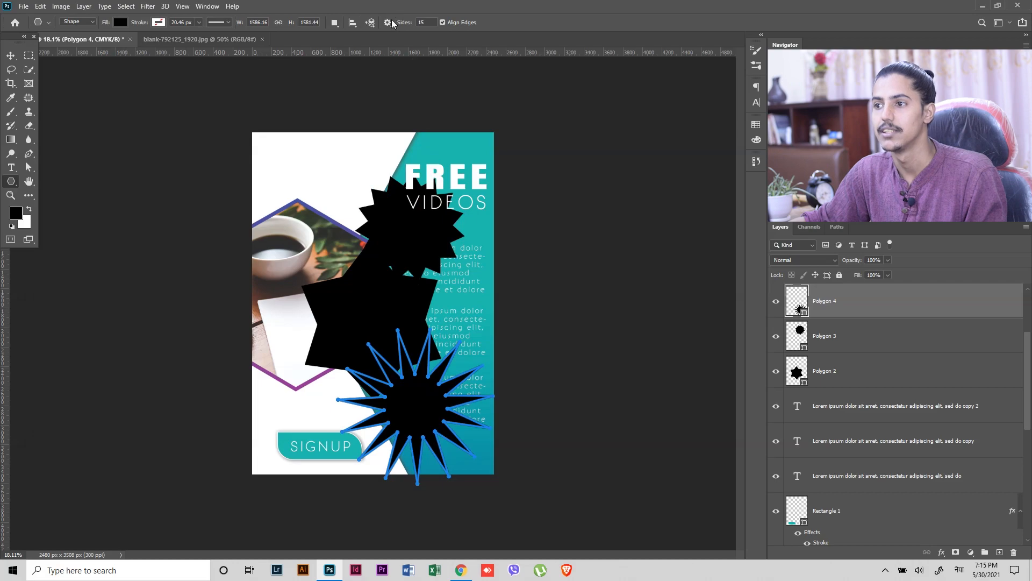
{"action": "left_click", "coordinate": [388, 23]}
{"action": "left_click", "coordinate": [501, 186]}
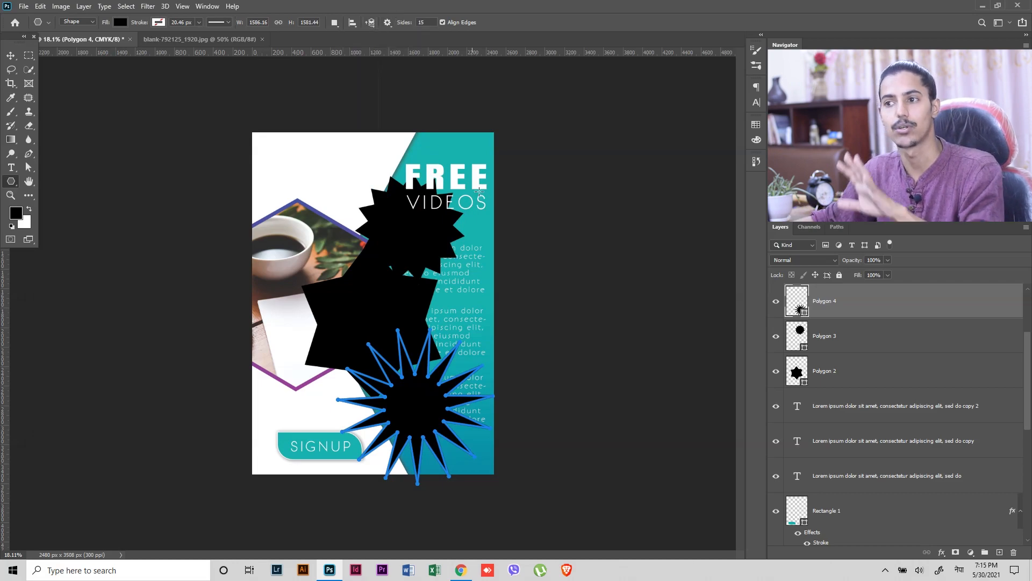
Delete the three black trial star shapes from the poster
{"action": "left_click", "coordinate": [11, 55]}
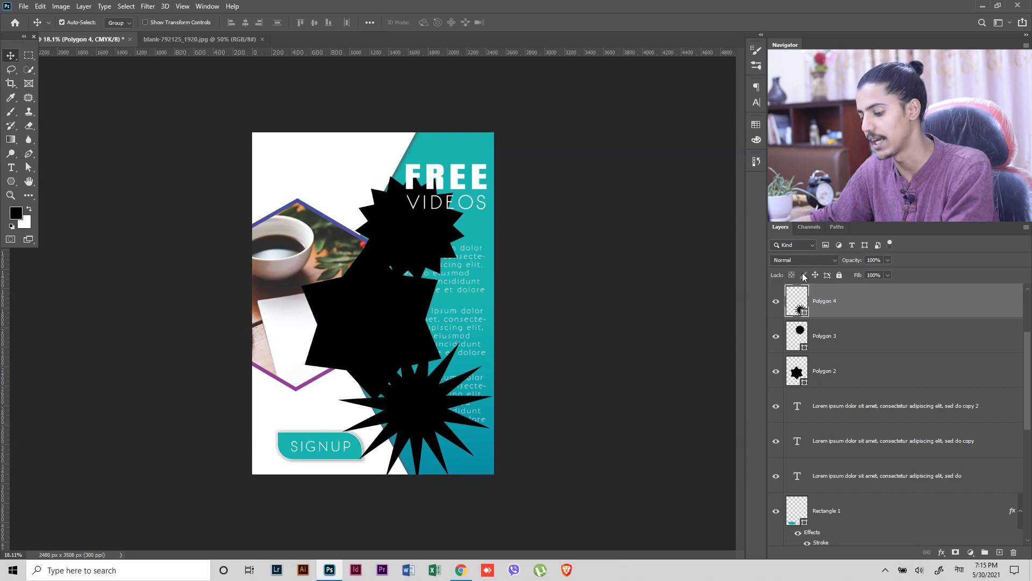
{"action": "key", "text": "Delete"}
{"action": "key", "text": "Delete"}
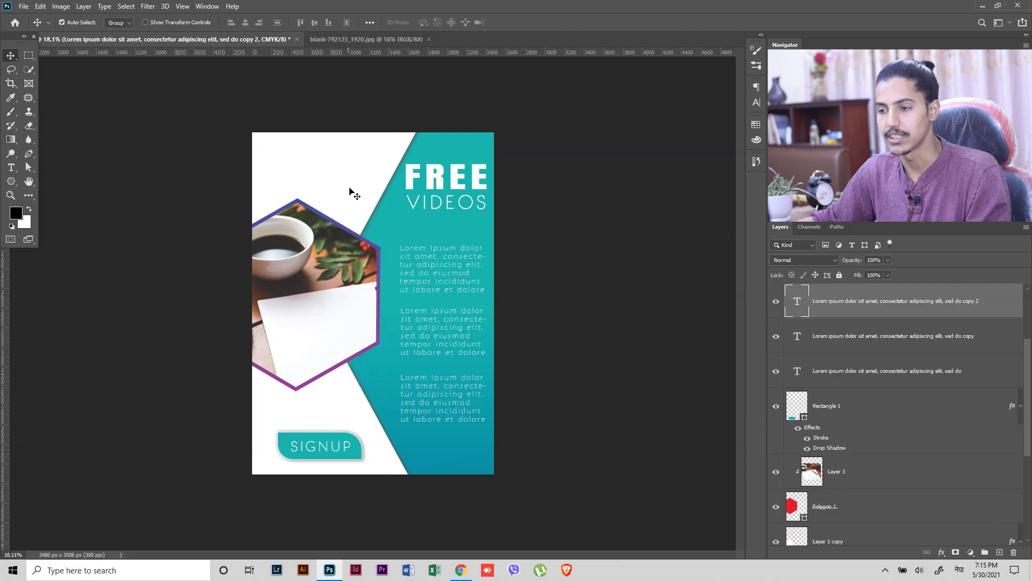
Create a text box in the white area above the hexagon photo and enter a short Devanagari line in it
{"action": "key", "text": "t"}
{"action": "left_click_drag", "start_coordinate": [336, 177], "coordinate": [386, 186]}
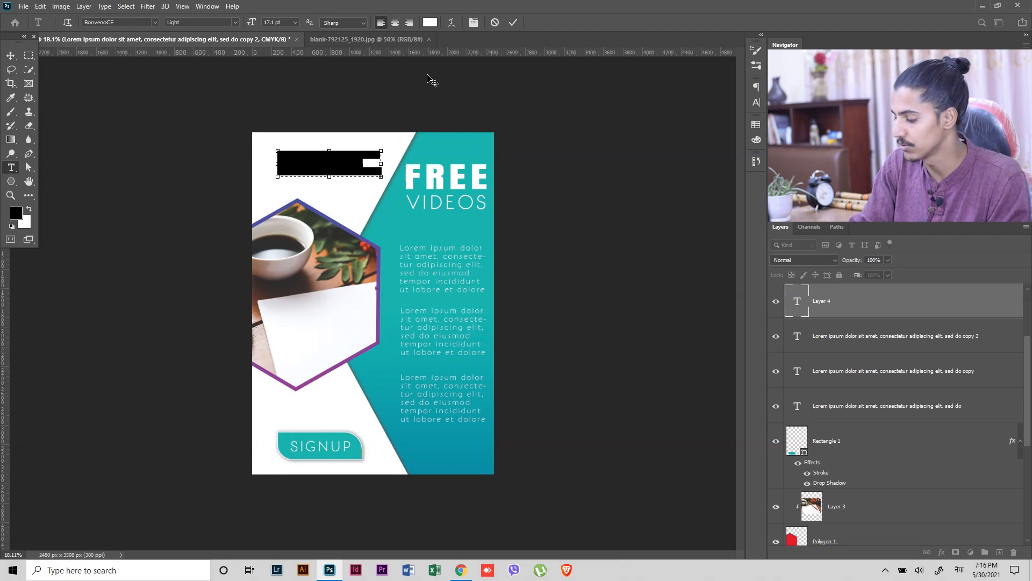
{"action": "key", "text": "BackSpace"}
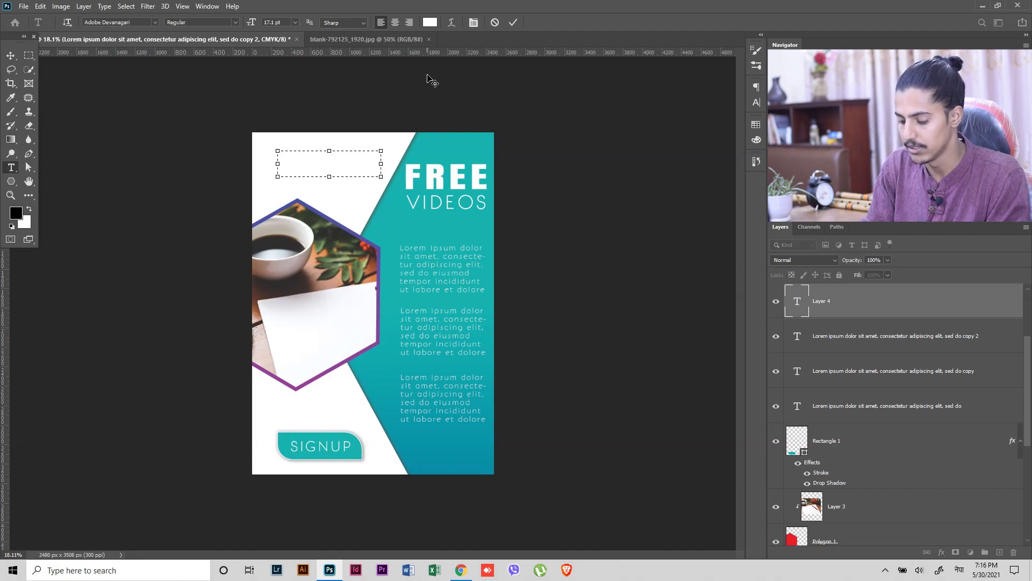
{"action": "type", "text": "om"}
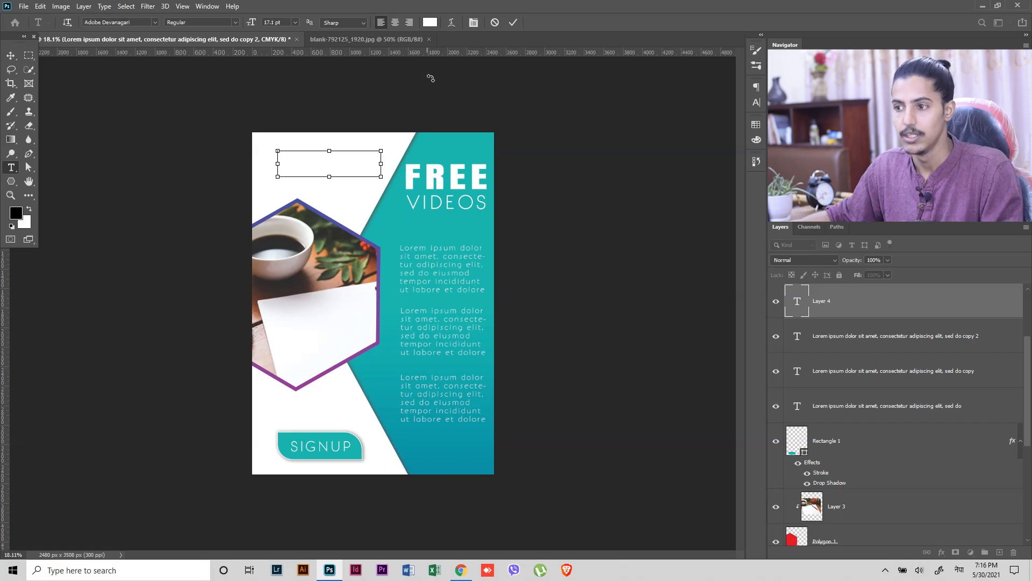
Recolour the whole Devanagari line with teal 00c0bd, starting from a colour sampled on the poster's teal area
{"action": "key", "text": "ctrl+a"}
{"action": "left_click", "coordinate": [429, 23]}
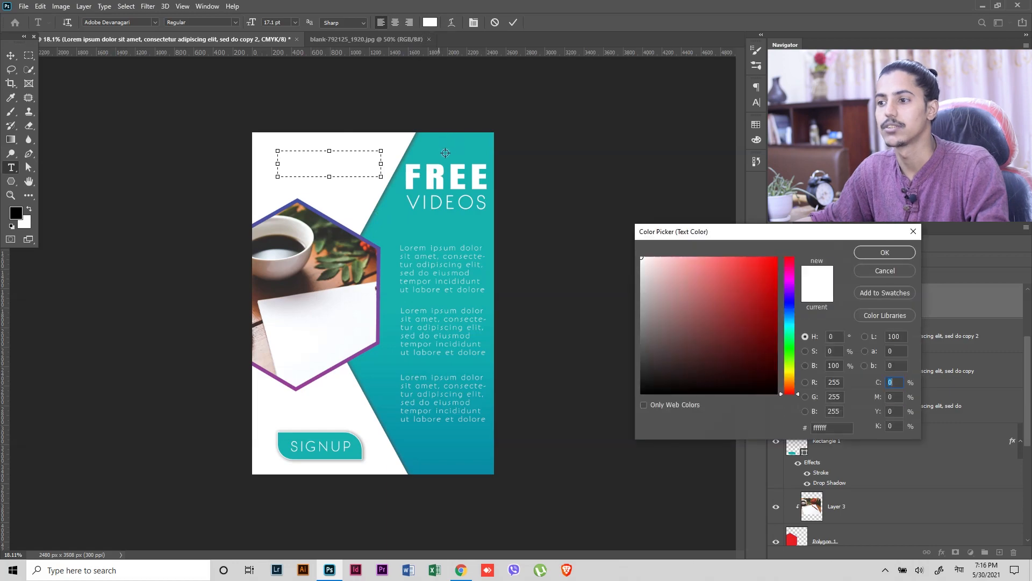
{"action": "left_click", "coordinate": [461, 146]}
{"action": "left_click_drag", "start_coordinate": [762, 298], "coordinate": [793, 292]}
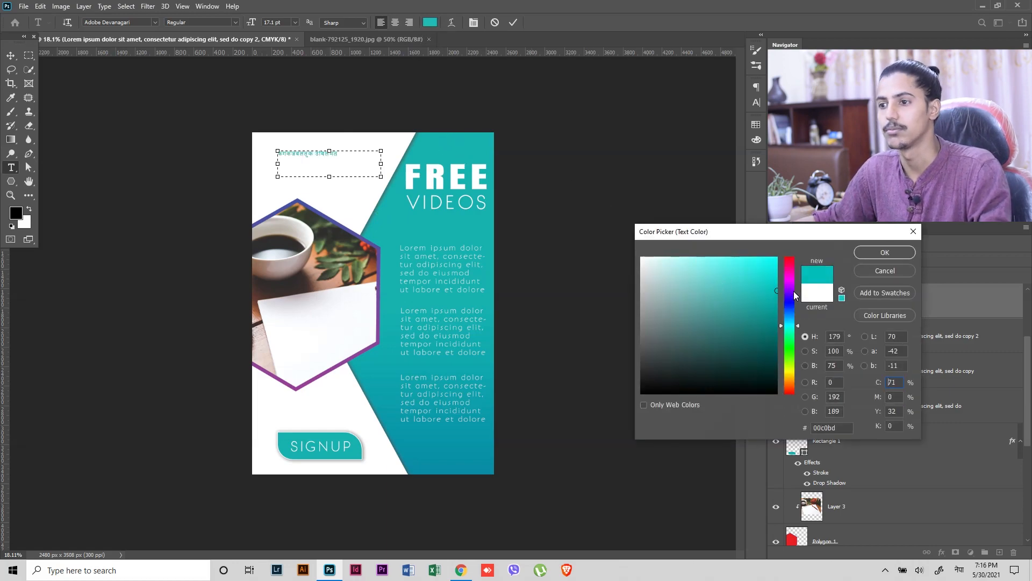
{"action": "left_click", "coordinate": [900, 256]}
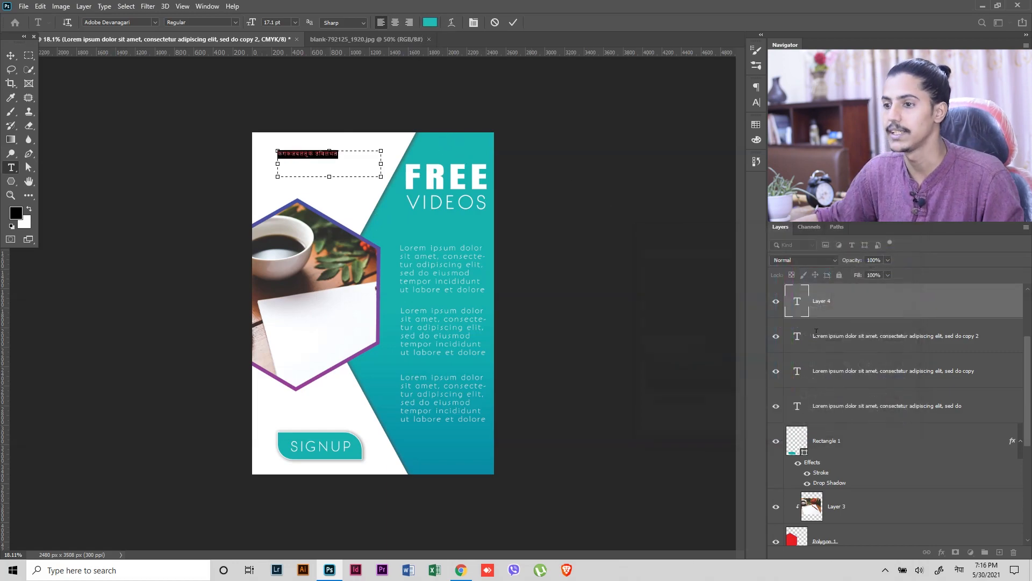
Switch the keyboard input language from Nepali to English
{"action": "left_click", "coordinate": [959, 570]}
{"action": "left_click", "coordinate": [964, 478]}
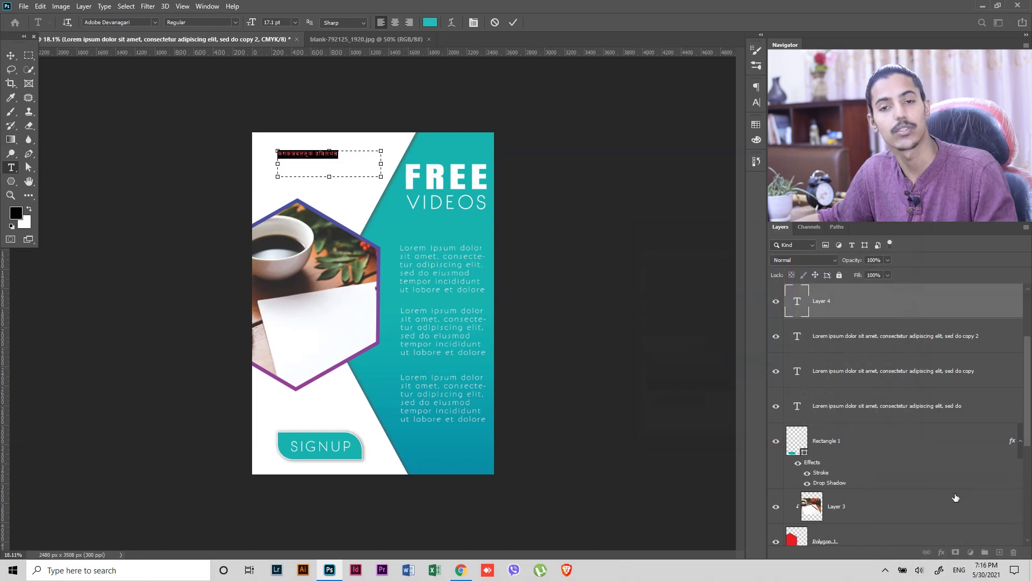